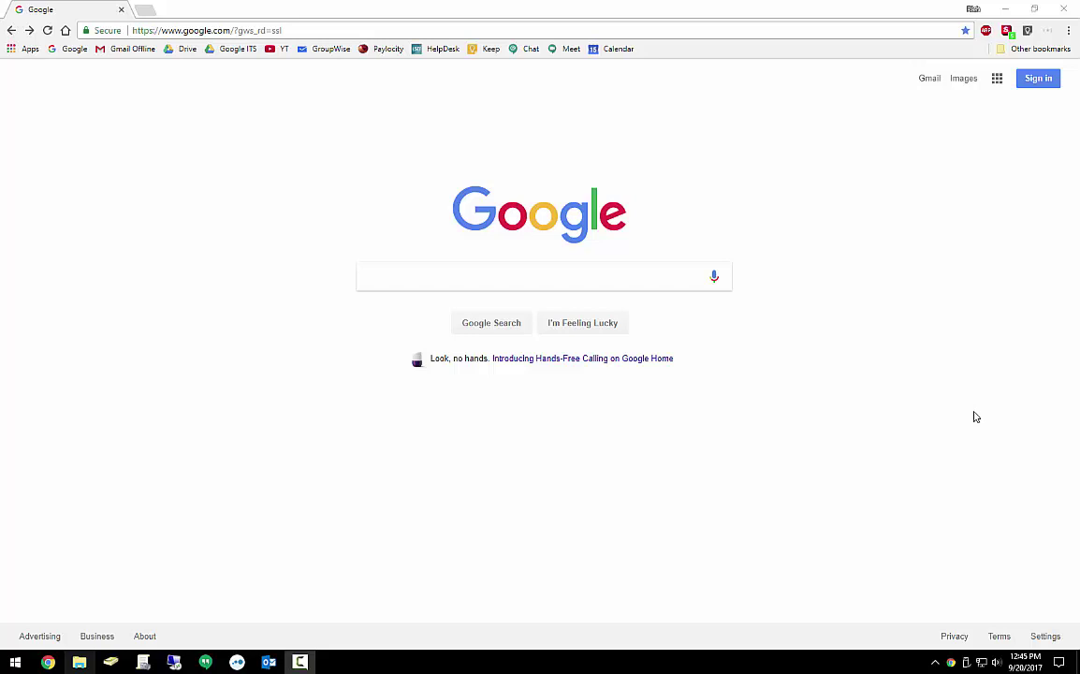
# Sign in with the college account's e-mail and password, then open Google Drive from the apps grid
pyautogui.click(1039, 80)
pyautogui.click(504, 332)
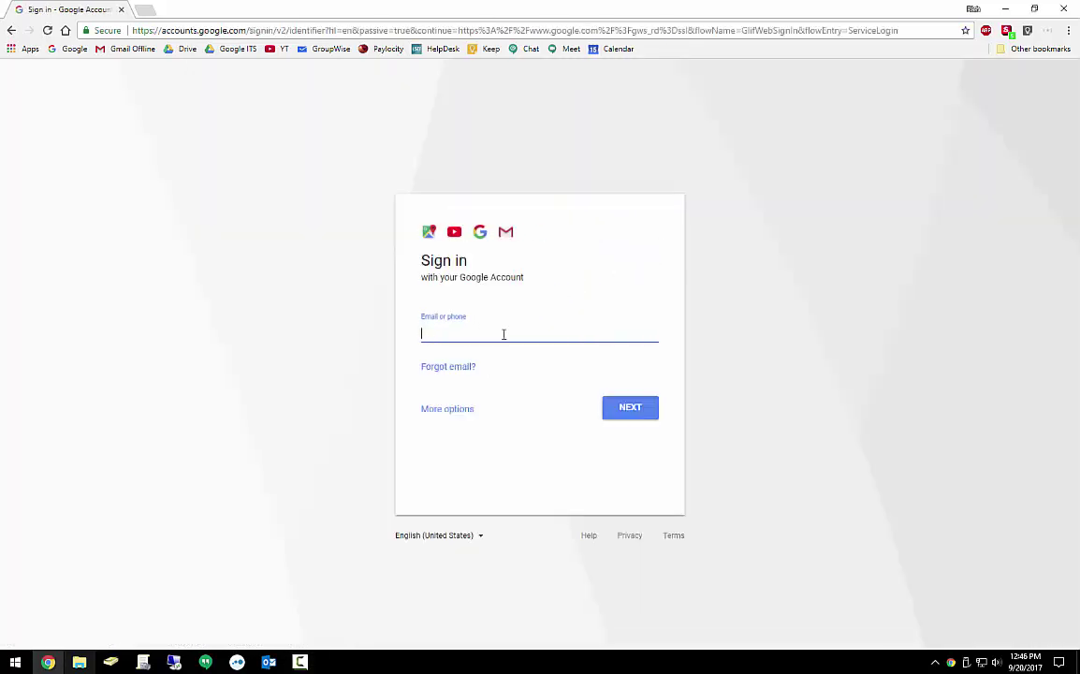
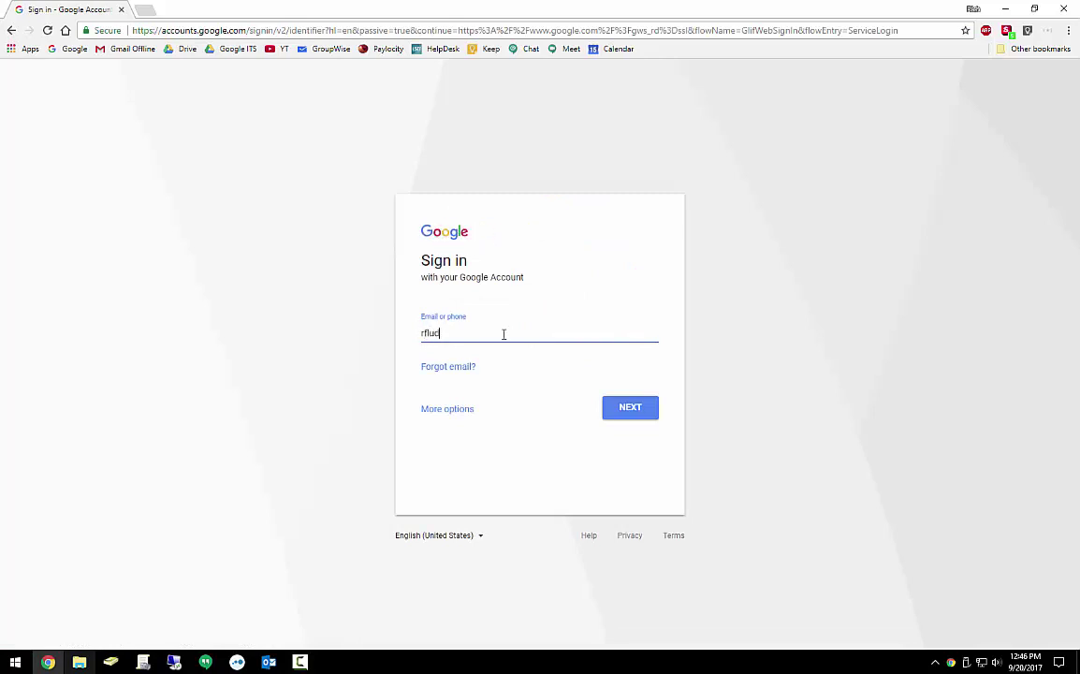
pyautogui.press('Return')
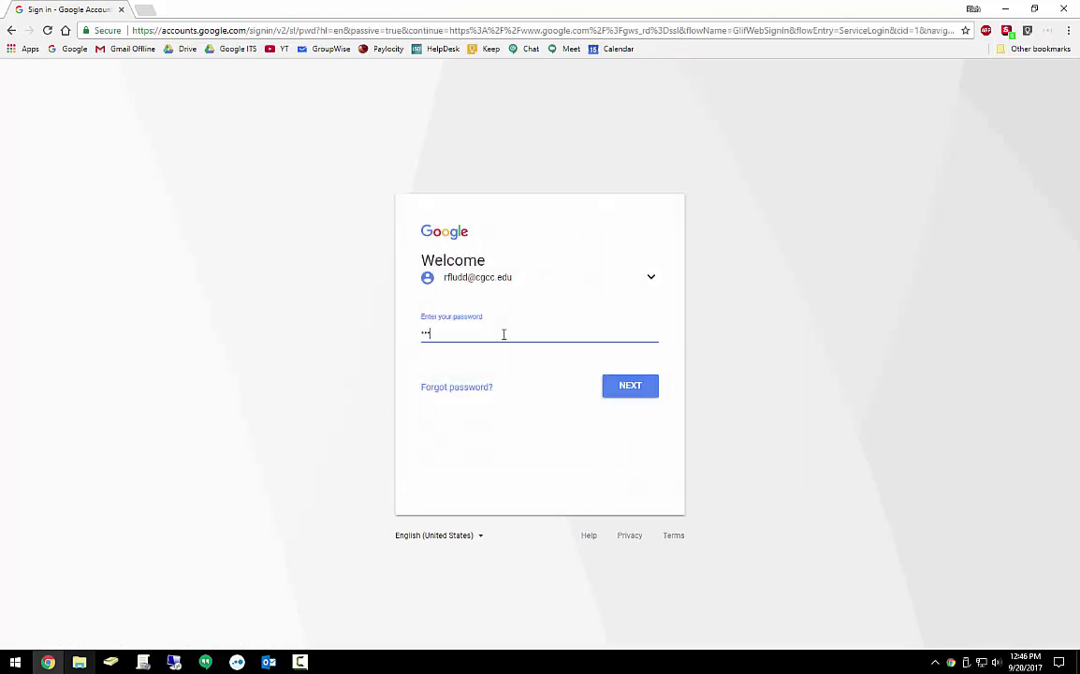
pyautogui.press('Return')
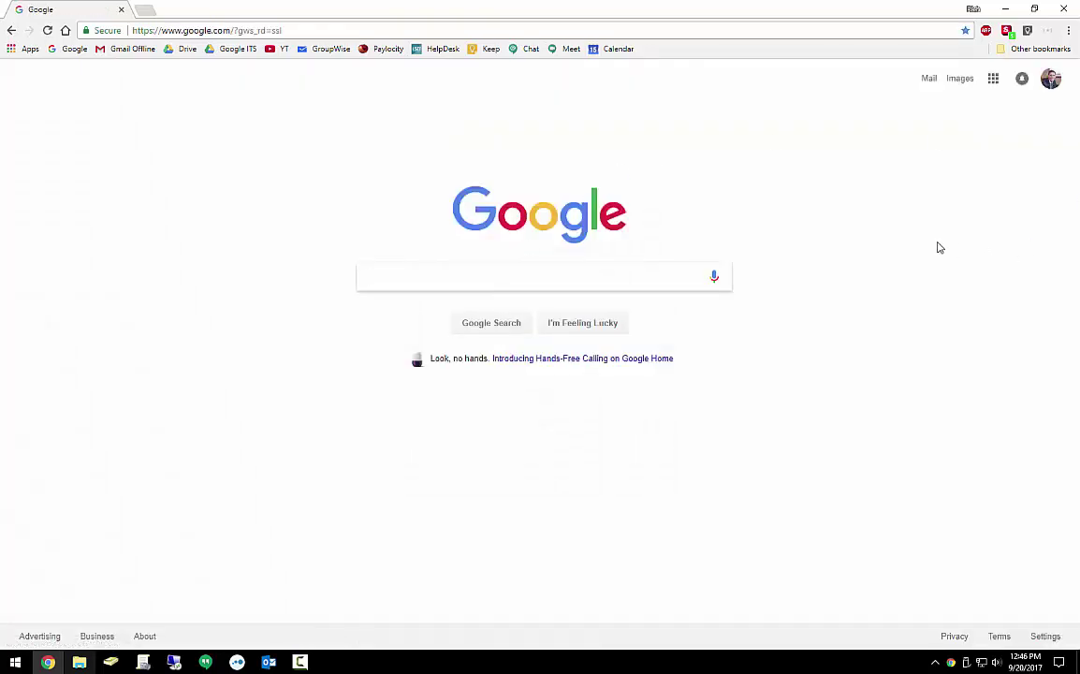
pyautogui.click(995, 85)
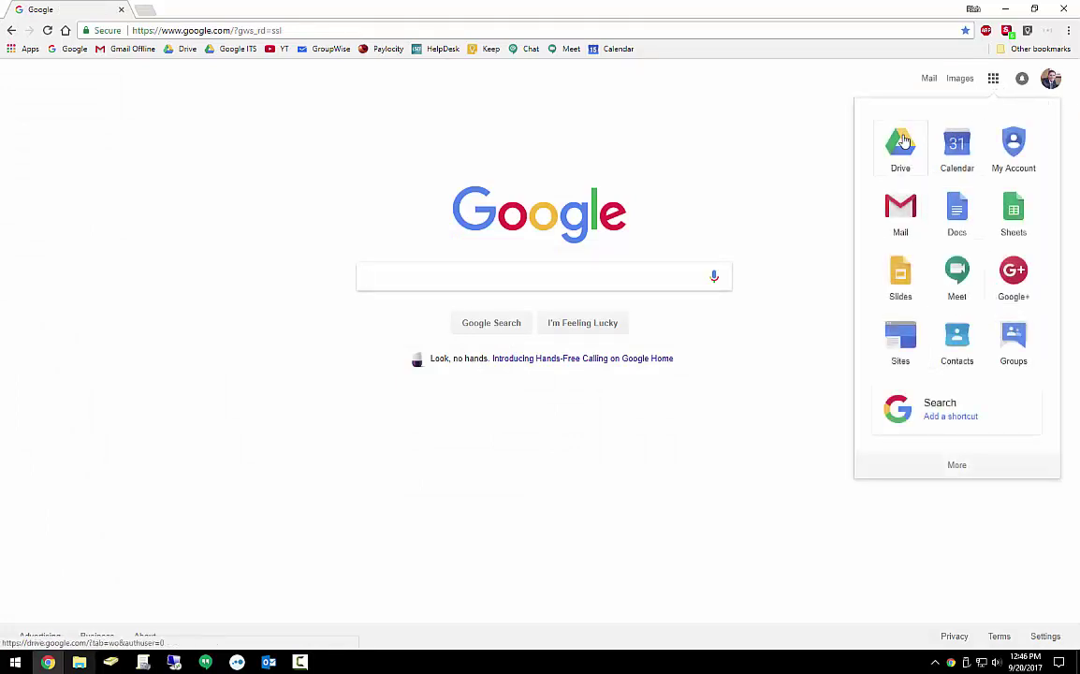
pyautogui.click(900, 148)
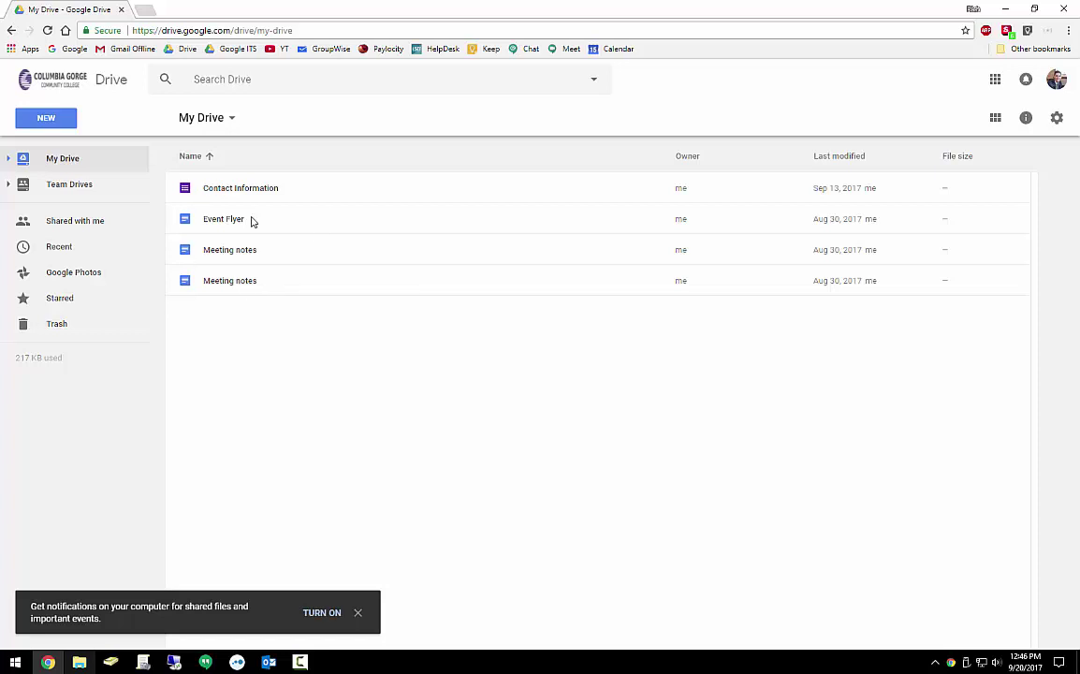
# Right-click empty space in My Drive to create a new Google Slides presentation
pyautogui.rightClick(273, 321)
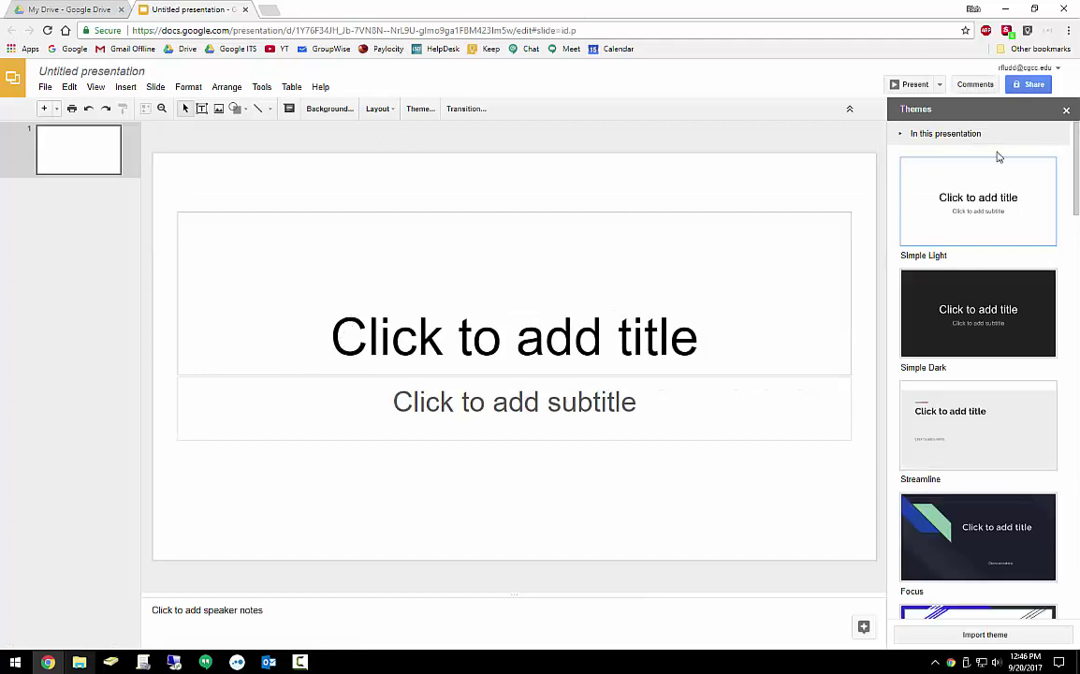
# Apply the Focus theme from the Themes panel, then close the panel
pyautogui.scroll(-3, 992, 523)
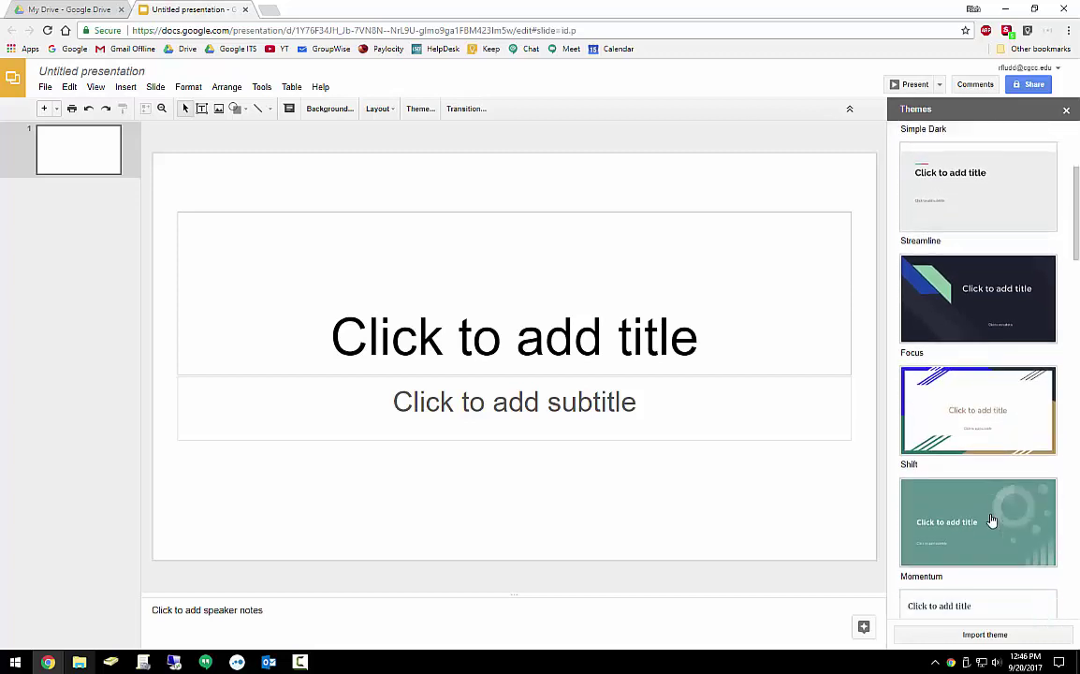
pyautogui.click(983, 281)
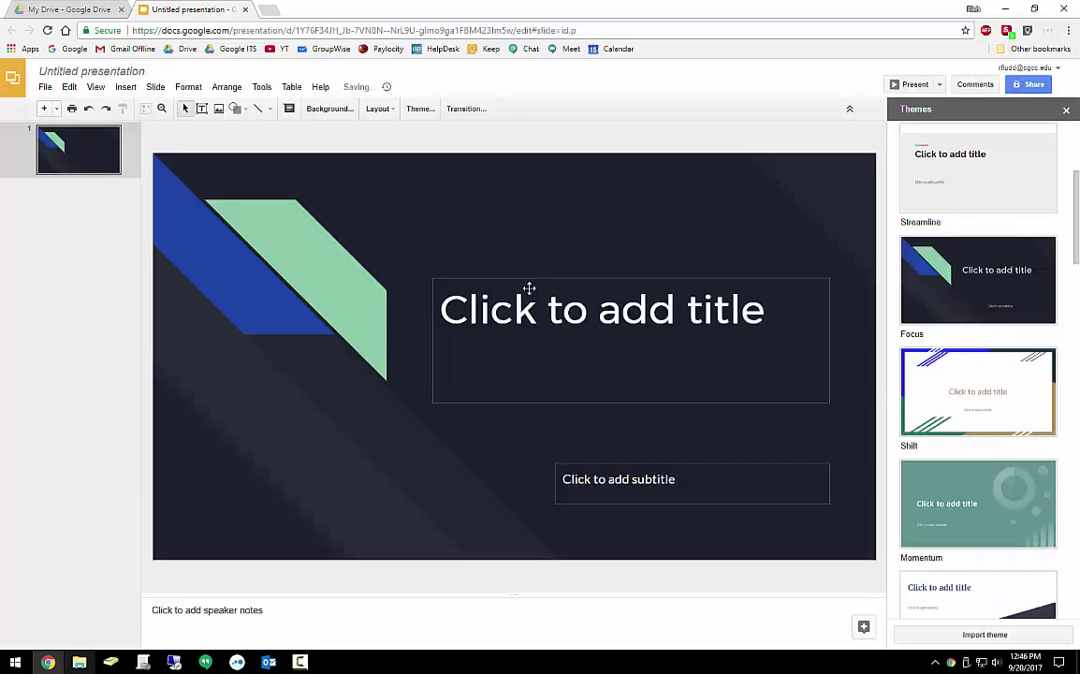
pyautogui.click(1066, 109)
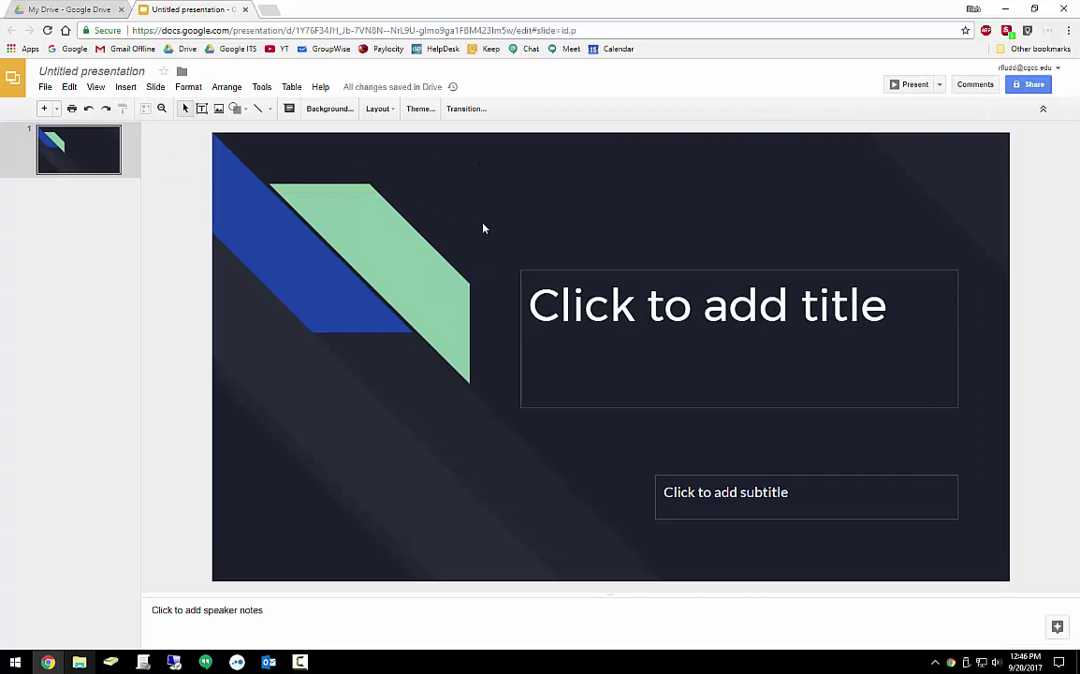
# Enter 'Example Presentation' as the slide title and 'CGCC ITS' as the subtitle
pyautogui.click(688, 314)
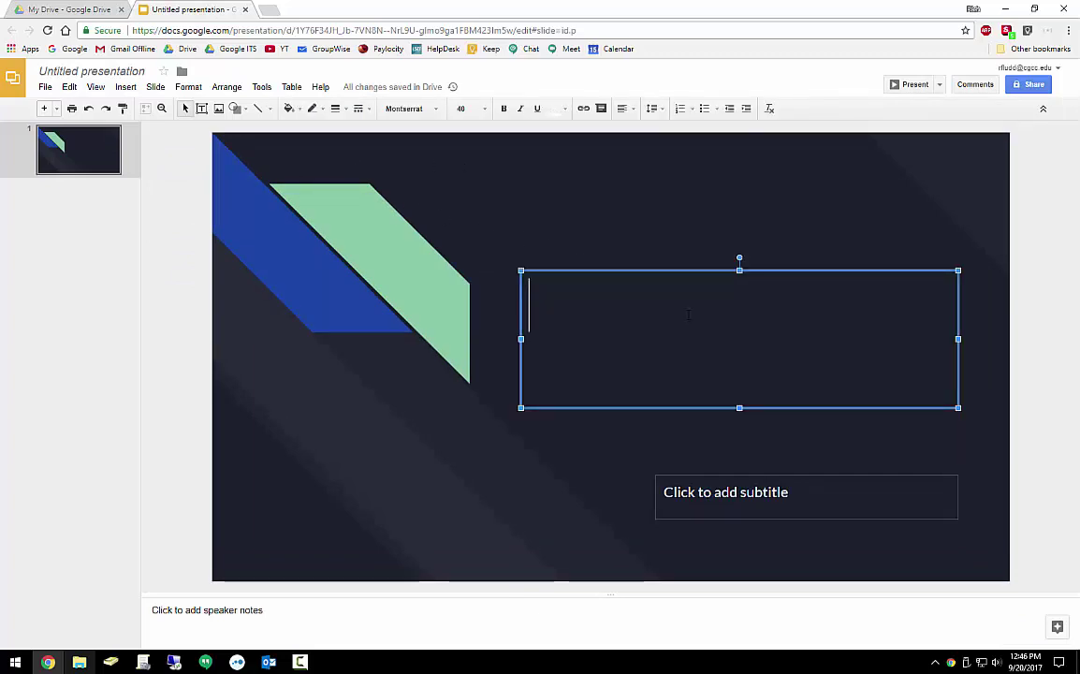
pyautogui.write('Example ')
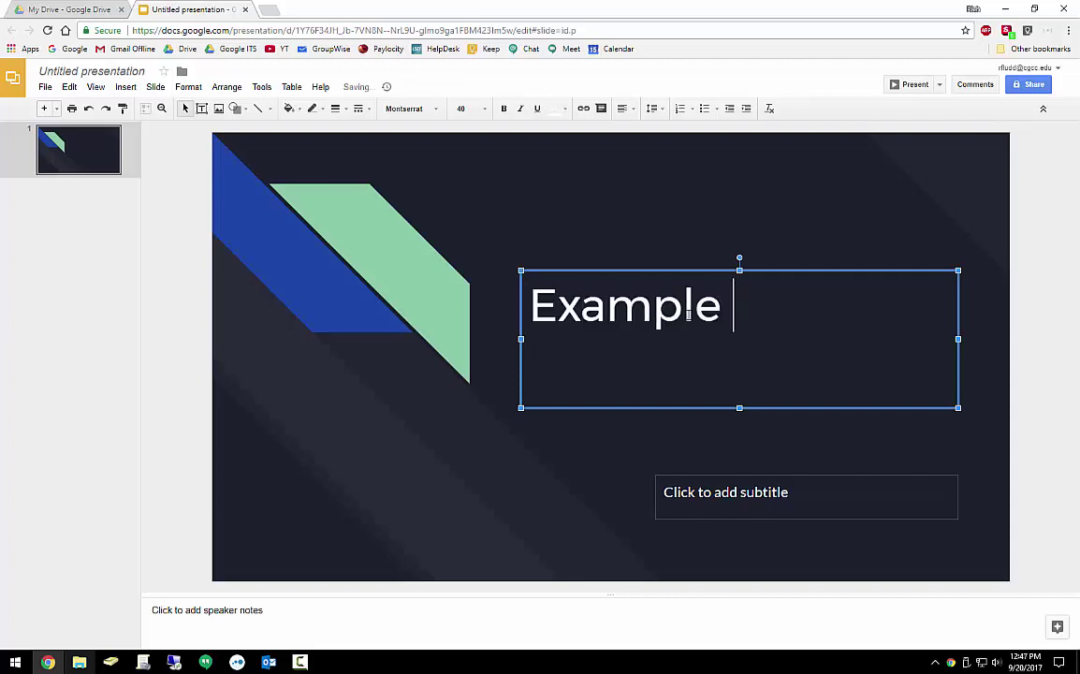
pyautogui.write('Presentatio')
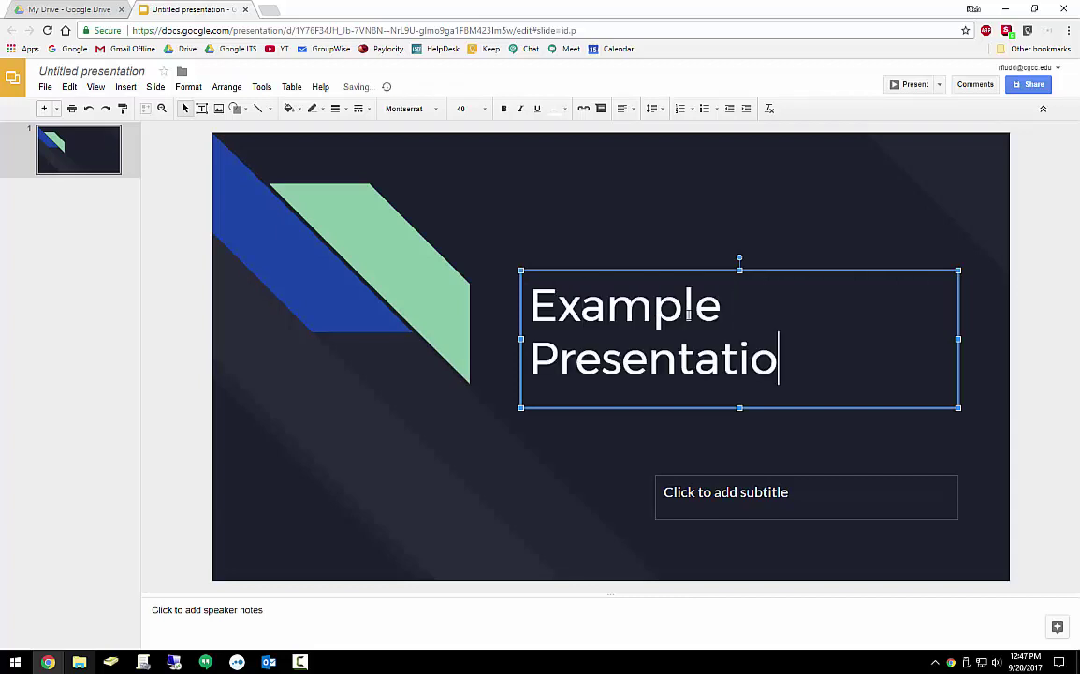
pyautogui.write('n')
pyautogui.click(764, 498)
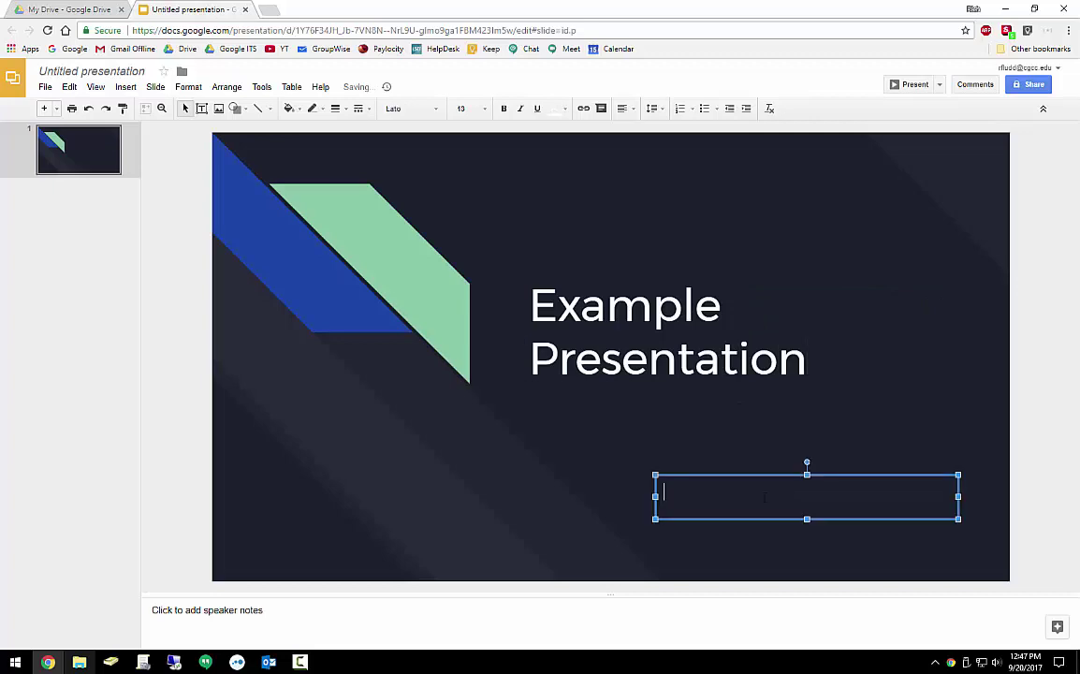
pyautogui.write('CGCC ITS')
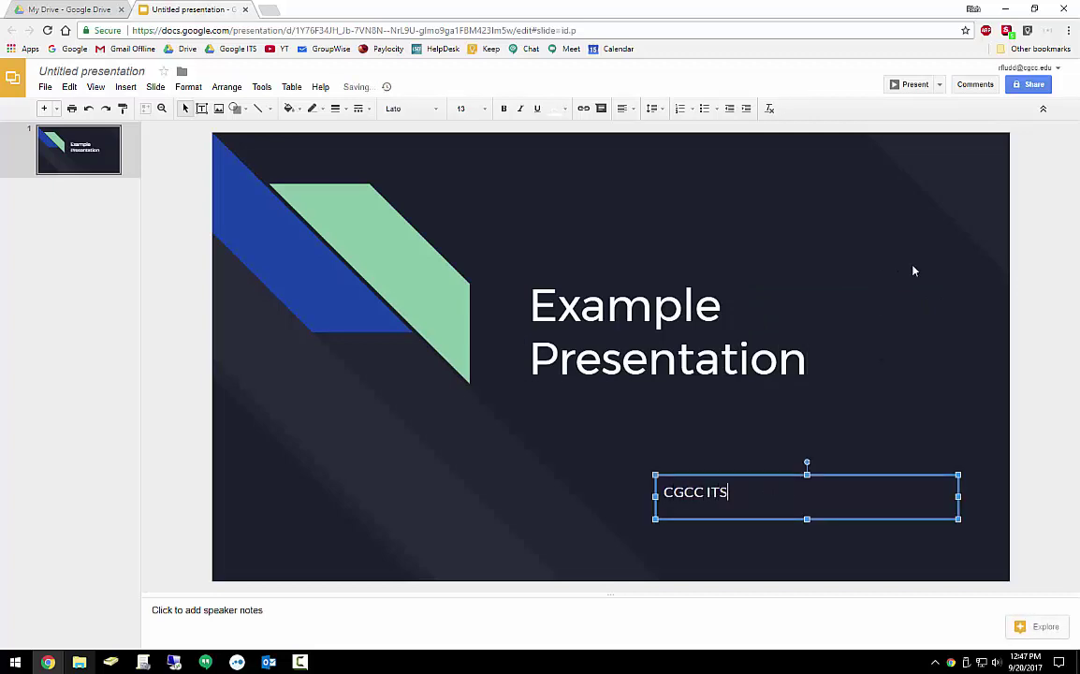
pyautogui.click(914, 271)
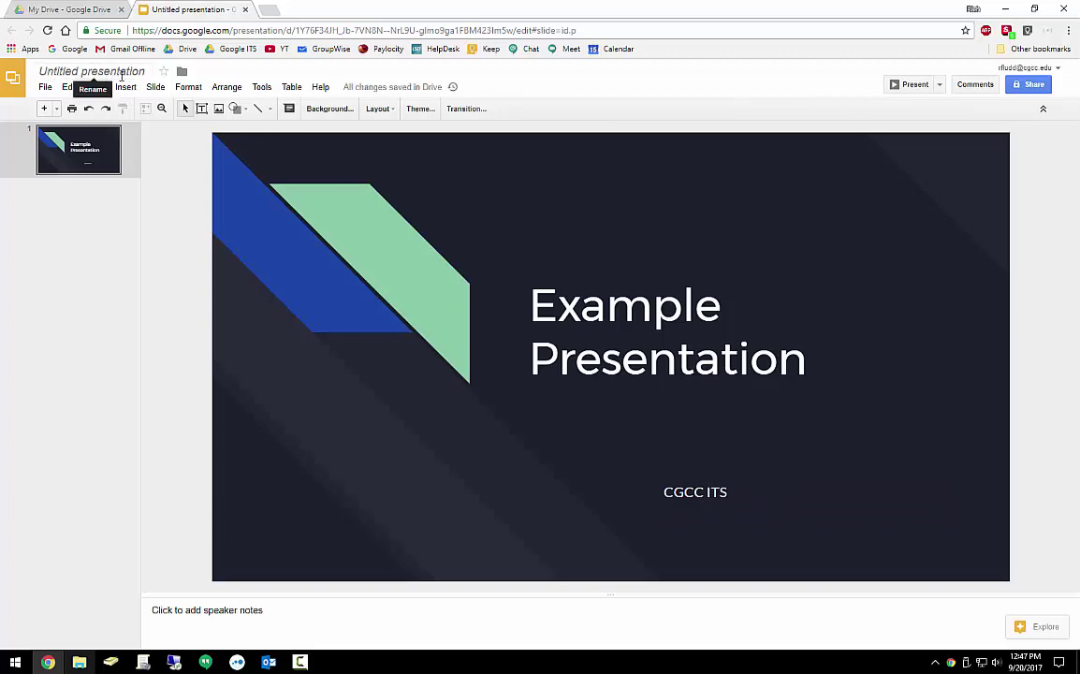
# Name the file 'Example Presentation - demo', leaving the speaker notes empty
pyautogui.click(123, 73)
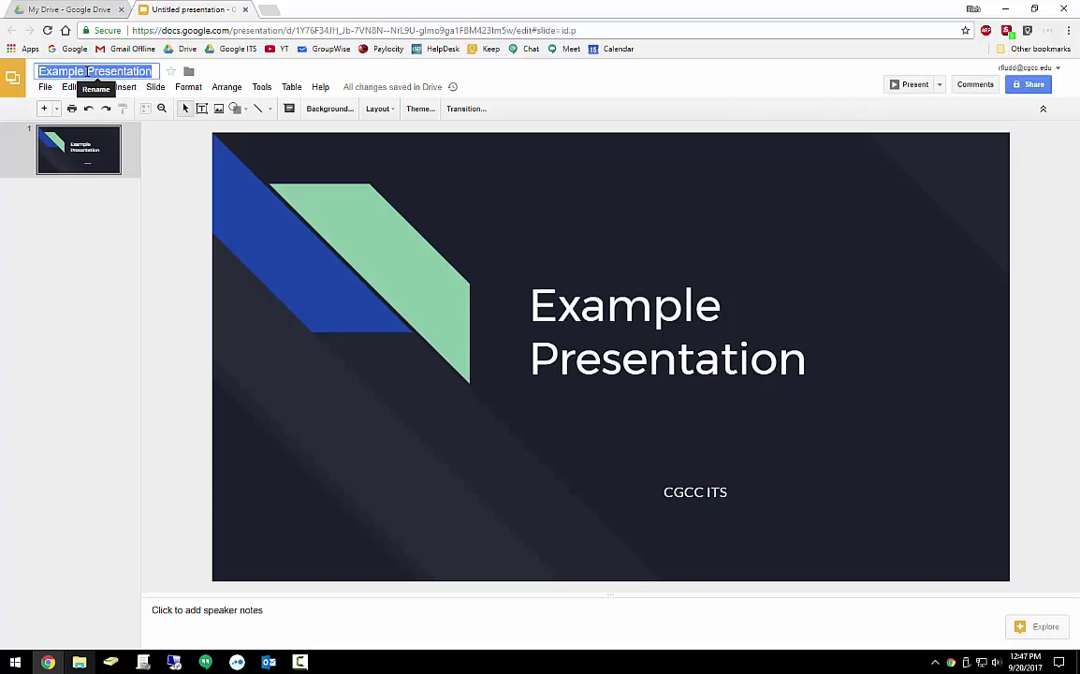
pyautogui.click(169, 157)
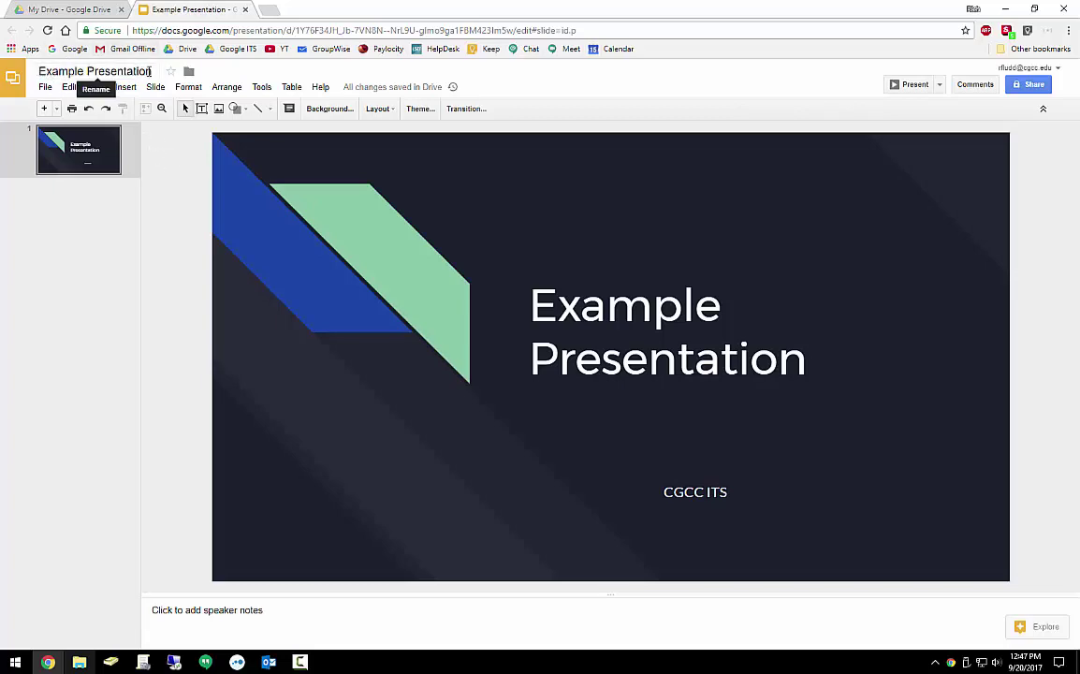
pyautogui.click(152, 71)
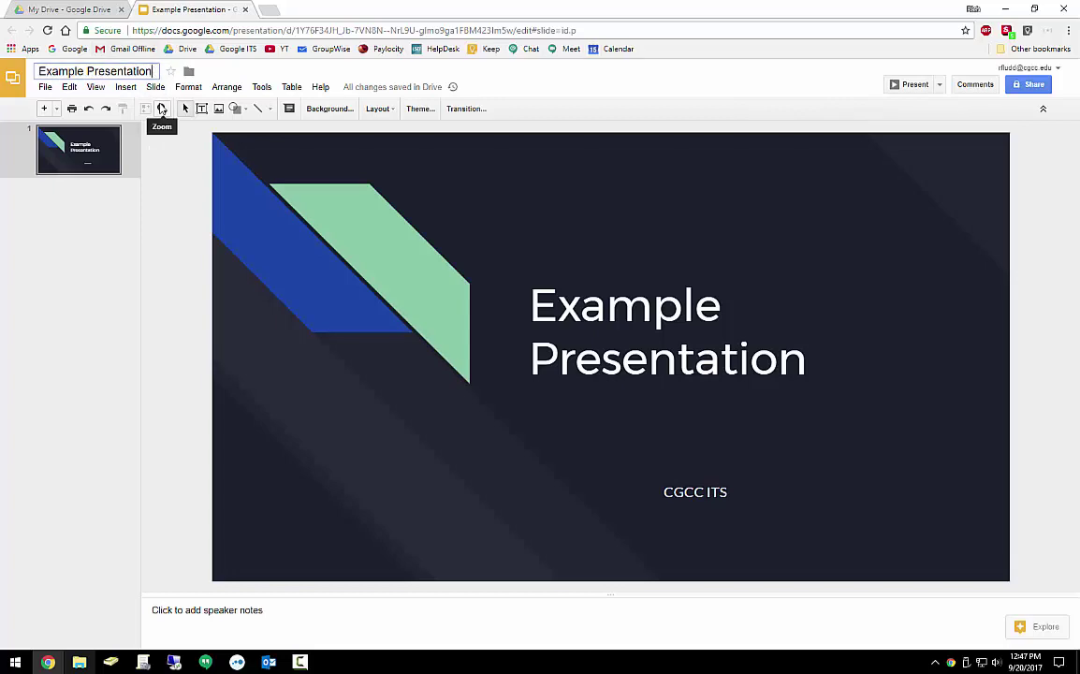
pyautogui.write('- demo')
pyautogui.click(193, 154)
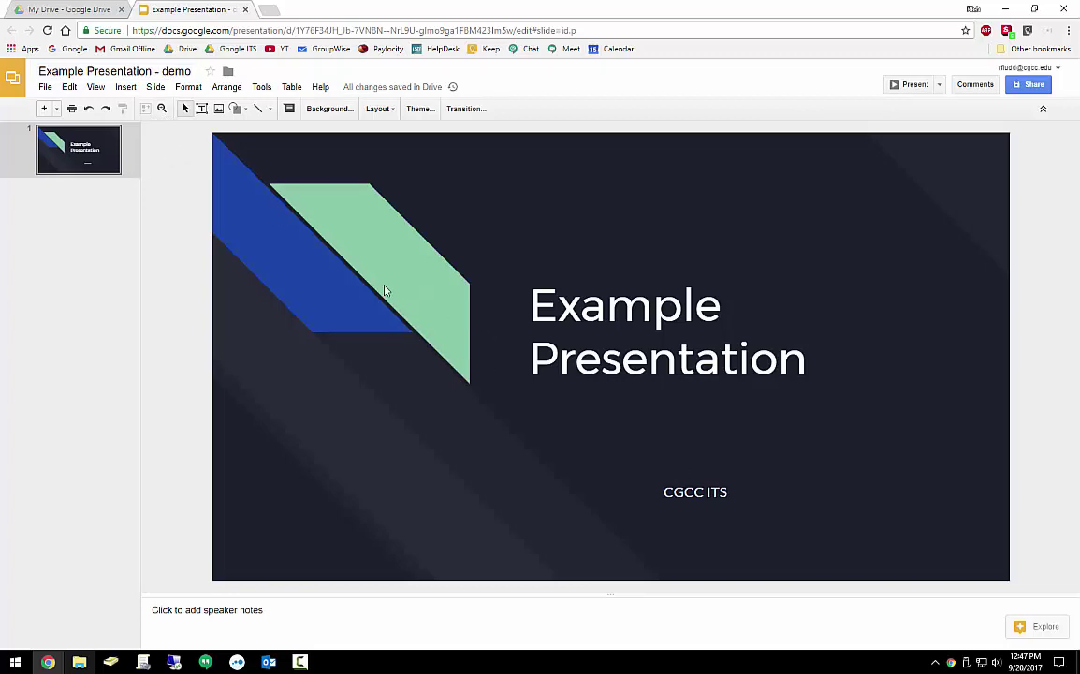
pyautogui.click(272, 620)
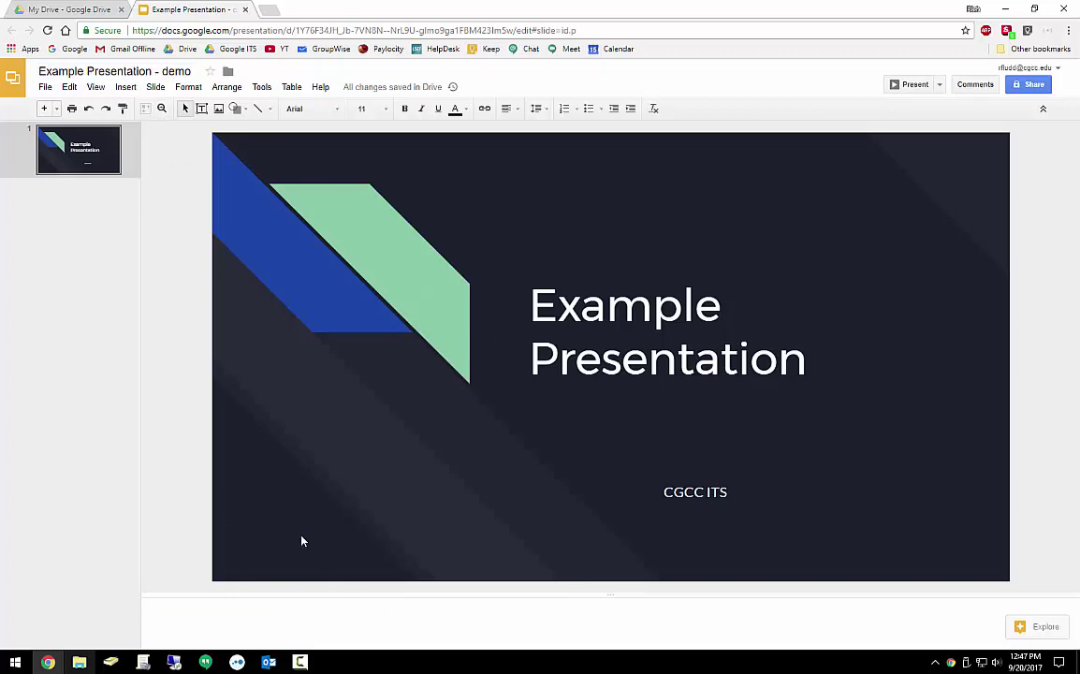
pyautogui.click(175, 247)
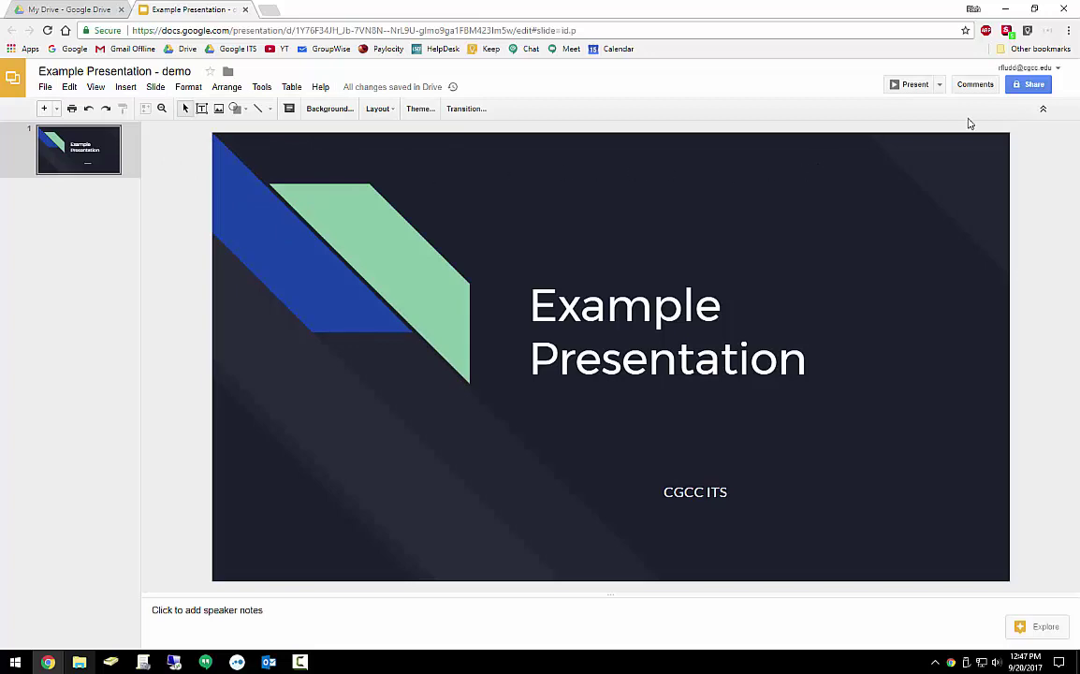
# Present with presenter view, reposition its window, stay on Slide 1, then dismiss the presenter window
pyautogui.click(939, 84)
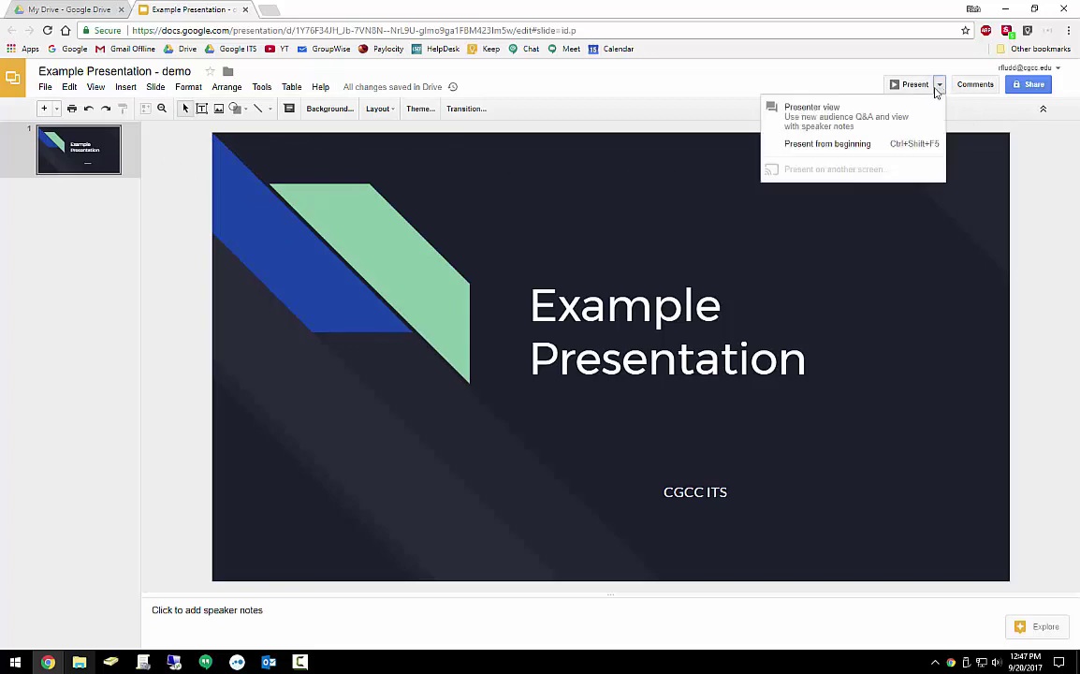
pyautogui.click(849, 117)
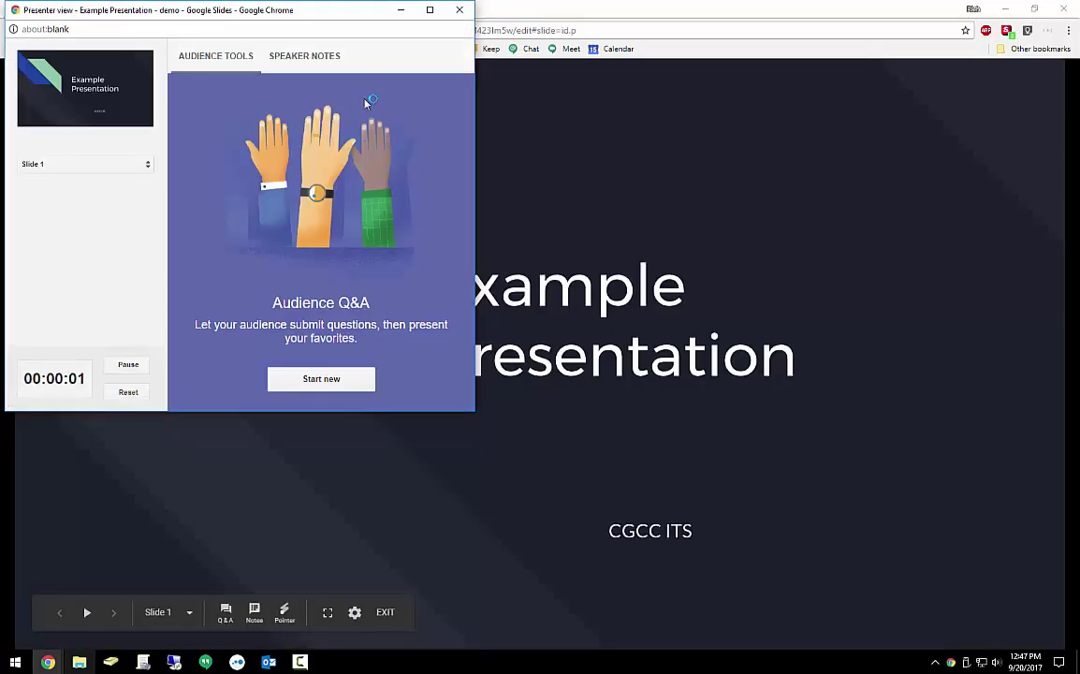
pyautogui.moveTo(322, 14); pyautogui.dragTo(353, 142)
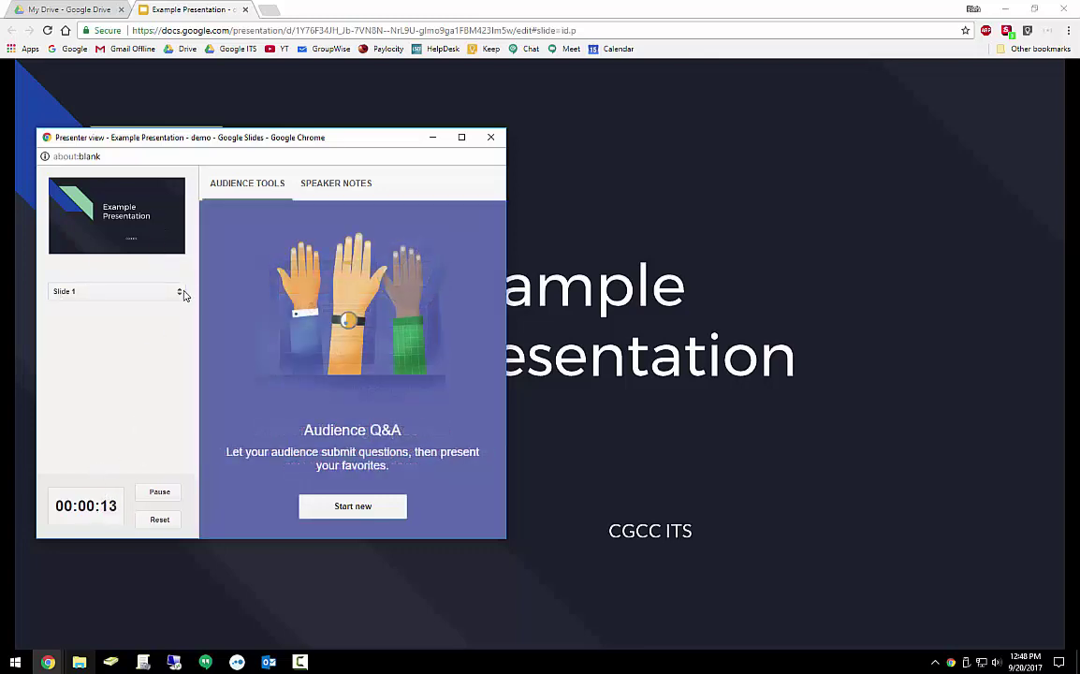
pyautogui.click(181, 292)
pyautogui.click(147, 294)
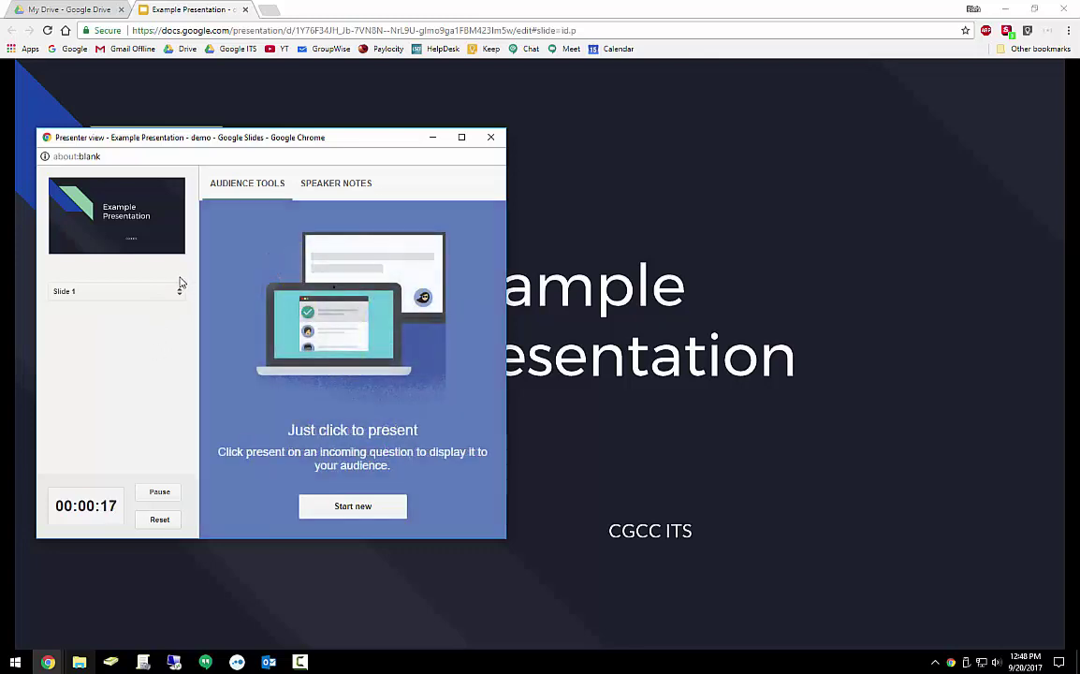
pyautogui.hotkey('alt', 'Tab')
# Try the slideshow's laser pointer, speaker notes and full-screen toggle, ending with the laser pointer off
pyautogui.moveTo(446, 406)
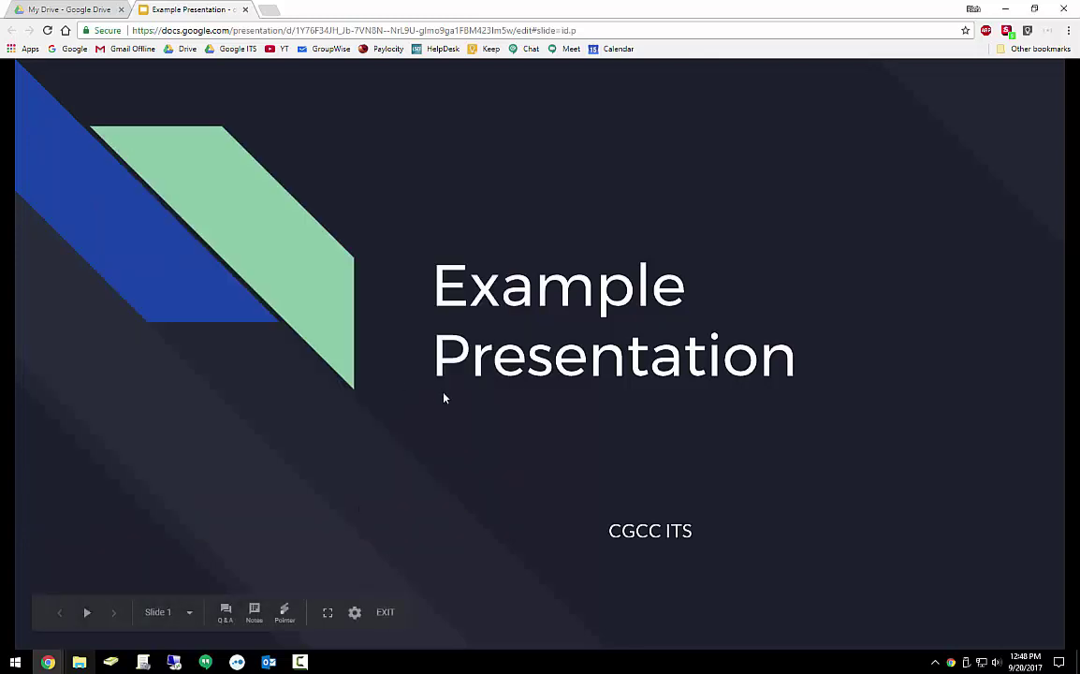
pyautogui.click(285, 613)
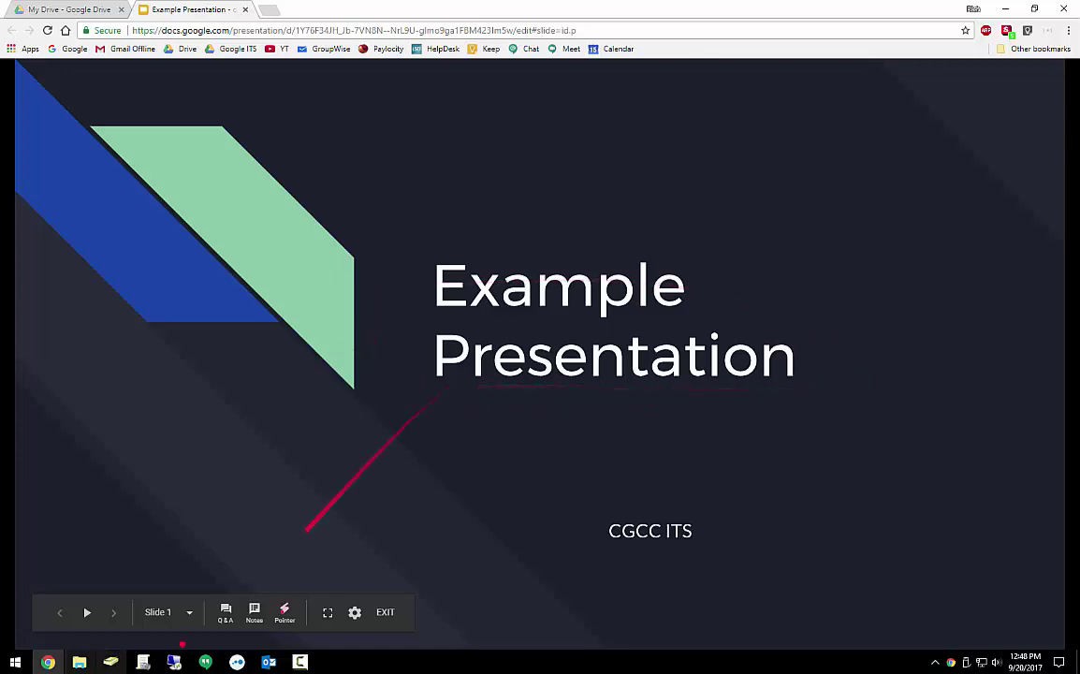
pyautogui.click(254, 613)
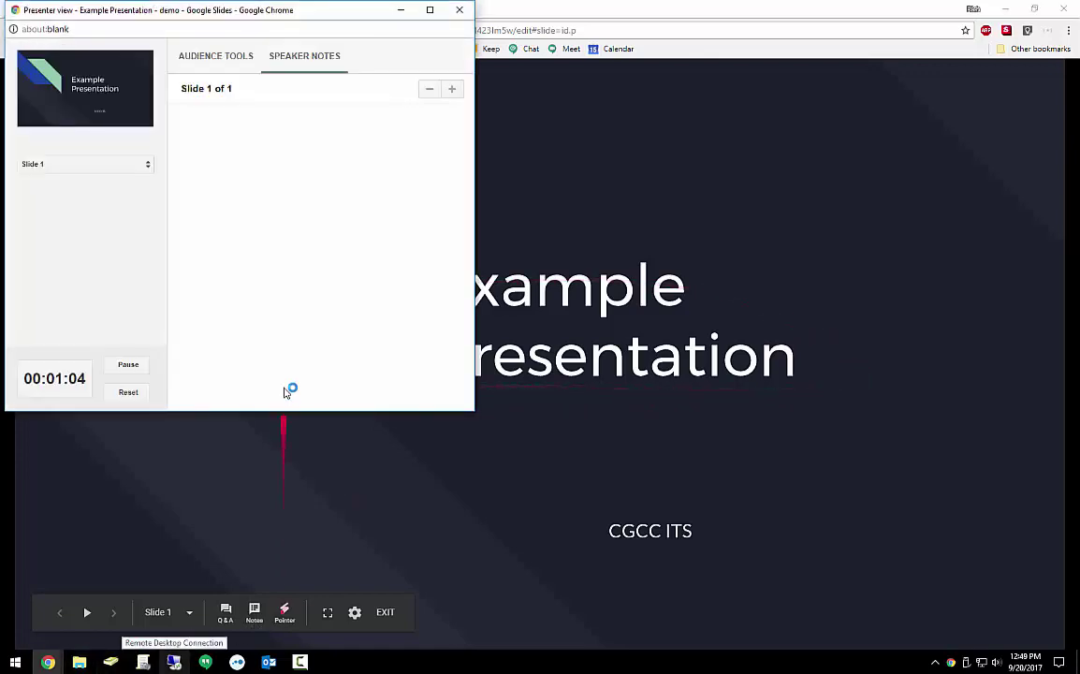
pyautogui.click(283, 613)
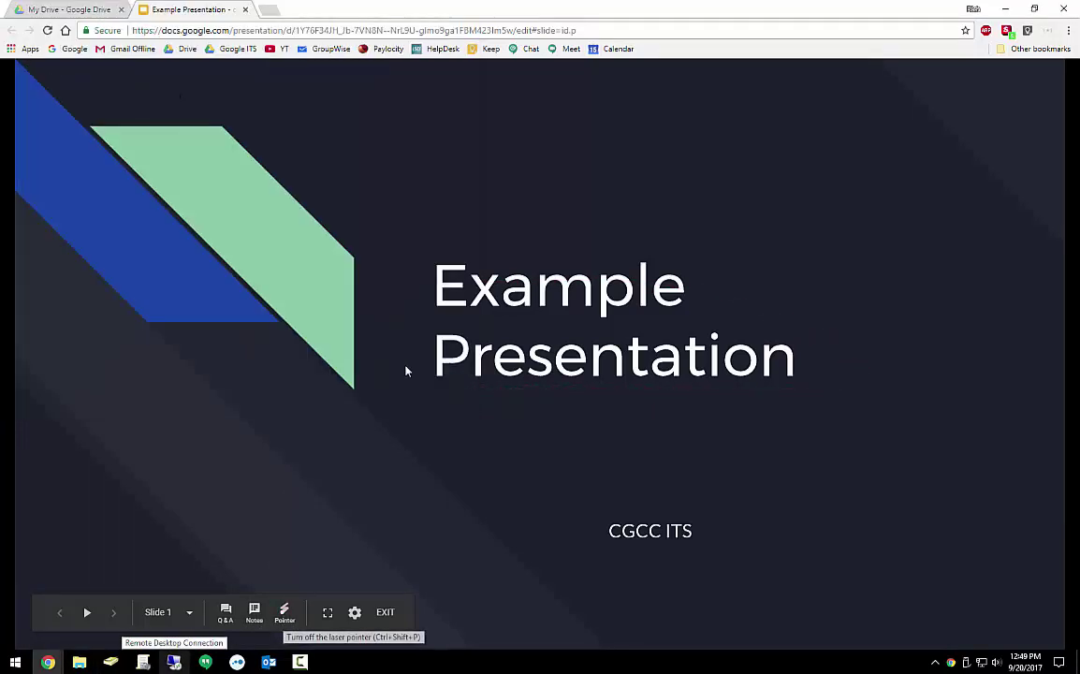
pyautogui.click(329, 614)
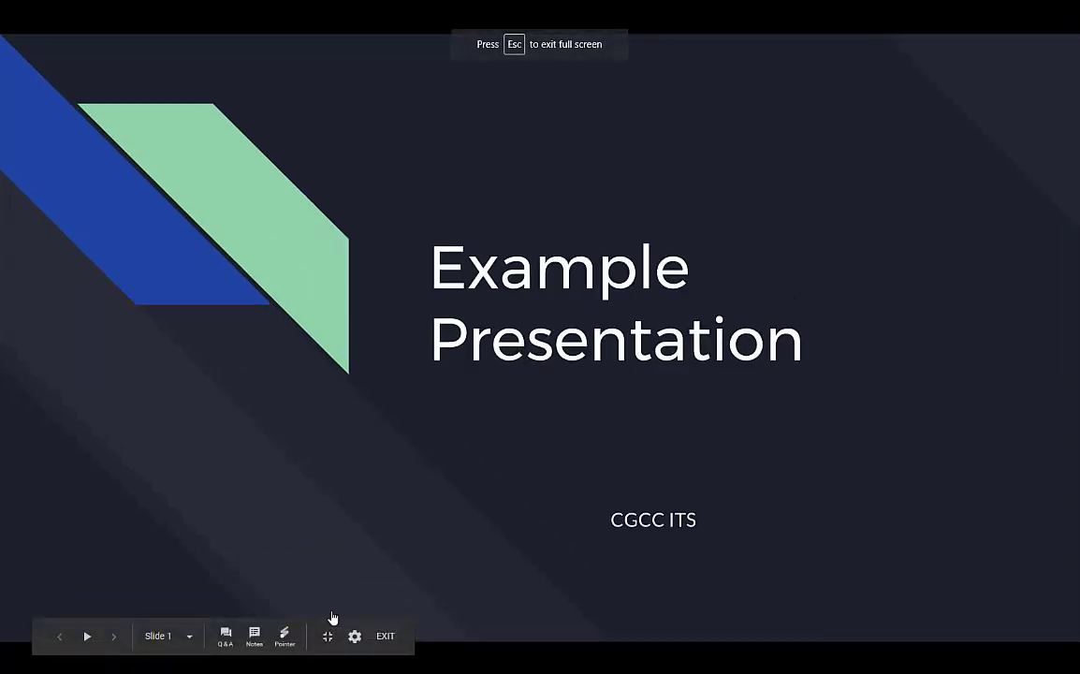
pyautogui.click(328, 636)
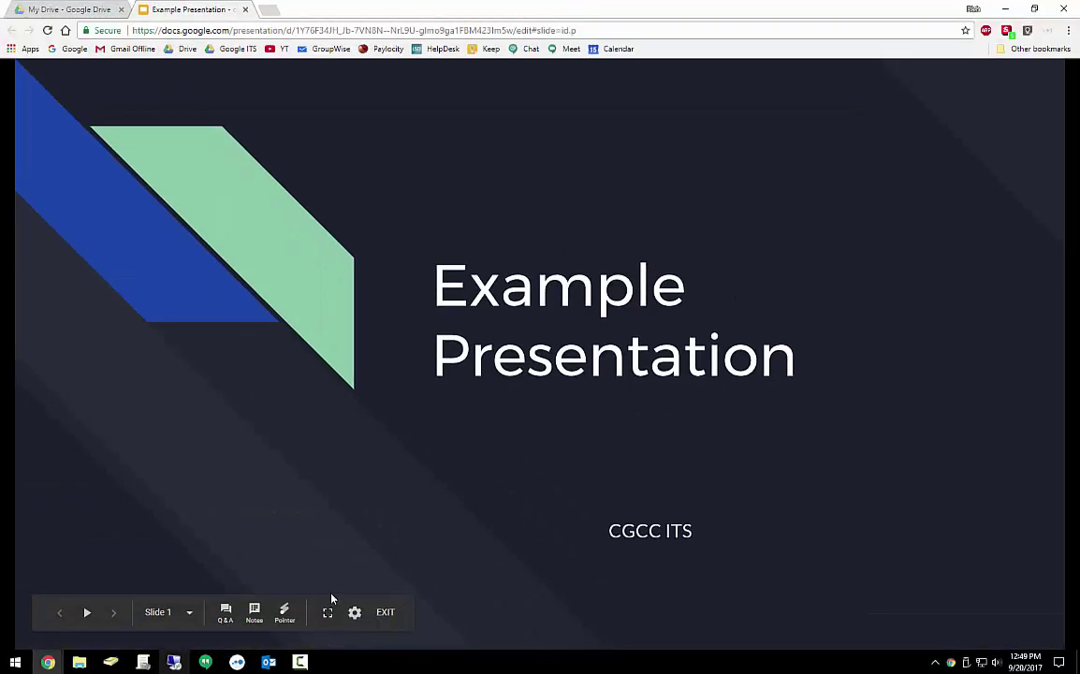
# Check the slideshow settings and slide list without changing slides, then exit to the editor
pyautogui.click(354, 613)
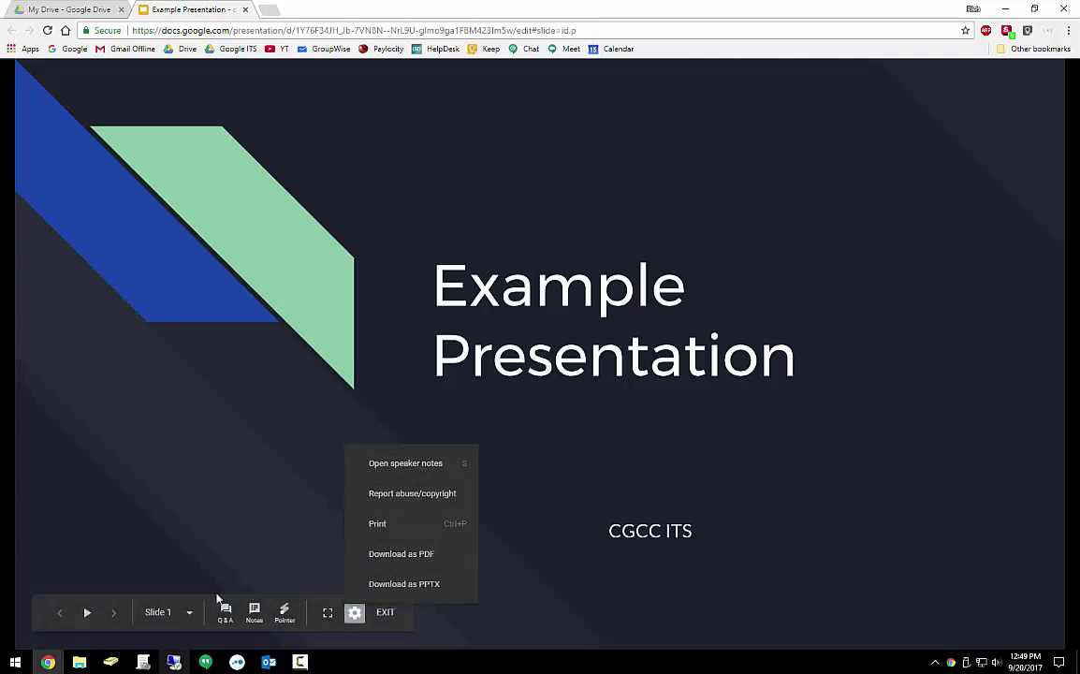
pyautogui.click(188, 613)
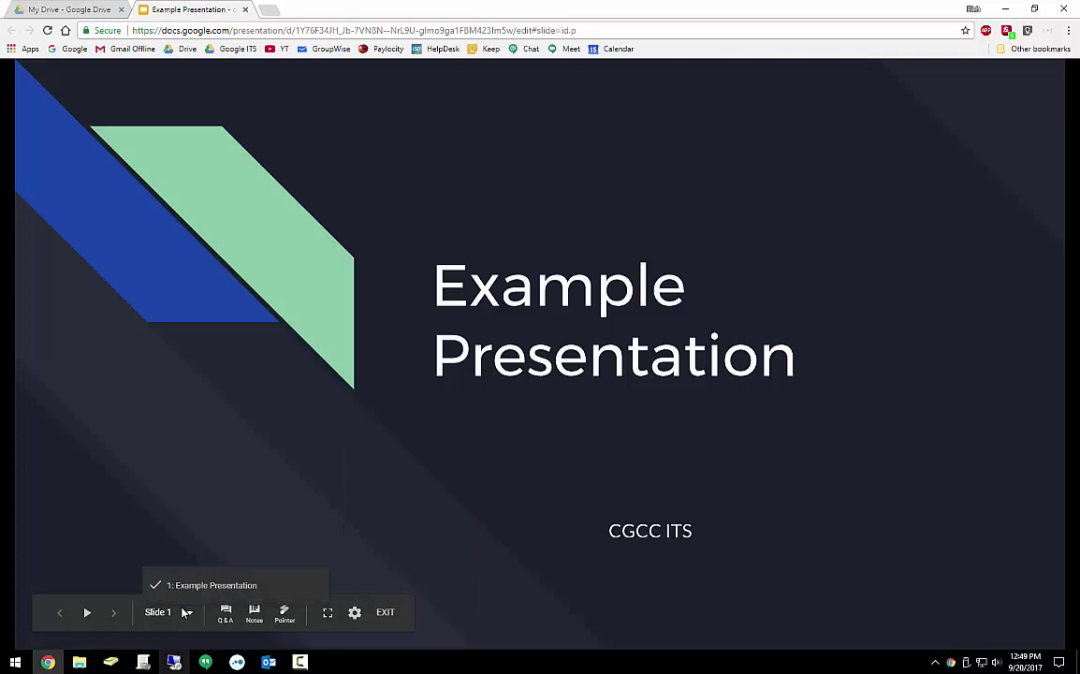
pyautogui.click(251, 547)
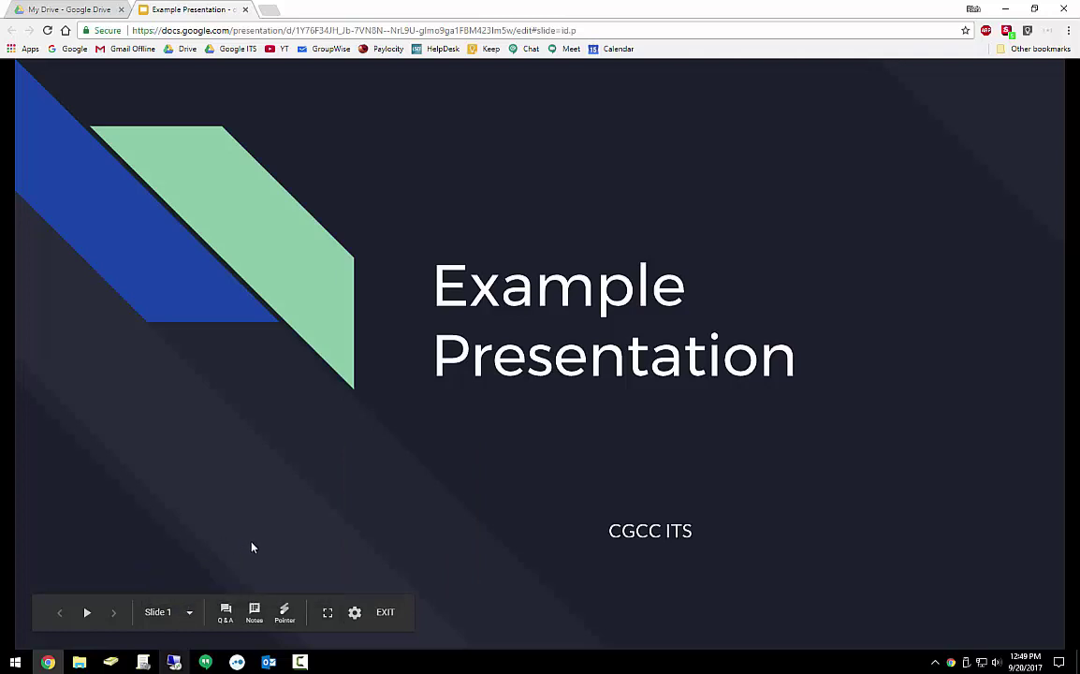
pyautogui.click(382, 611)
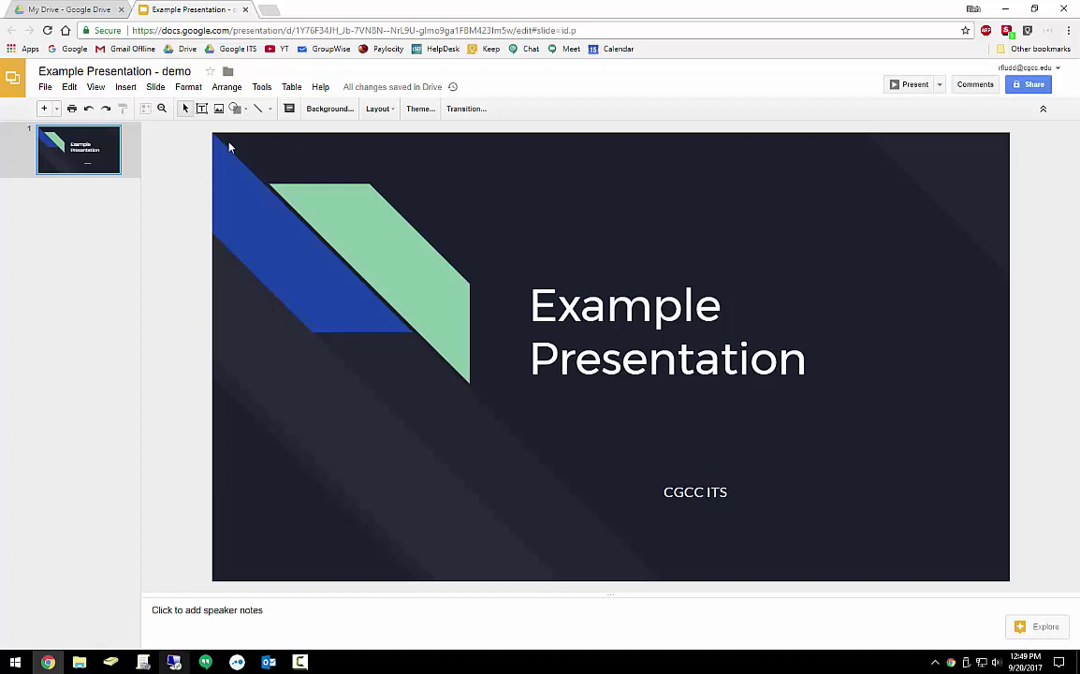
# Browse the Edit, Slide and Help menus and focus the Help menu's 'Search the menus' box
pyautogui.click(69, 86)
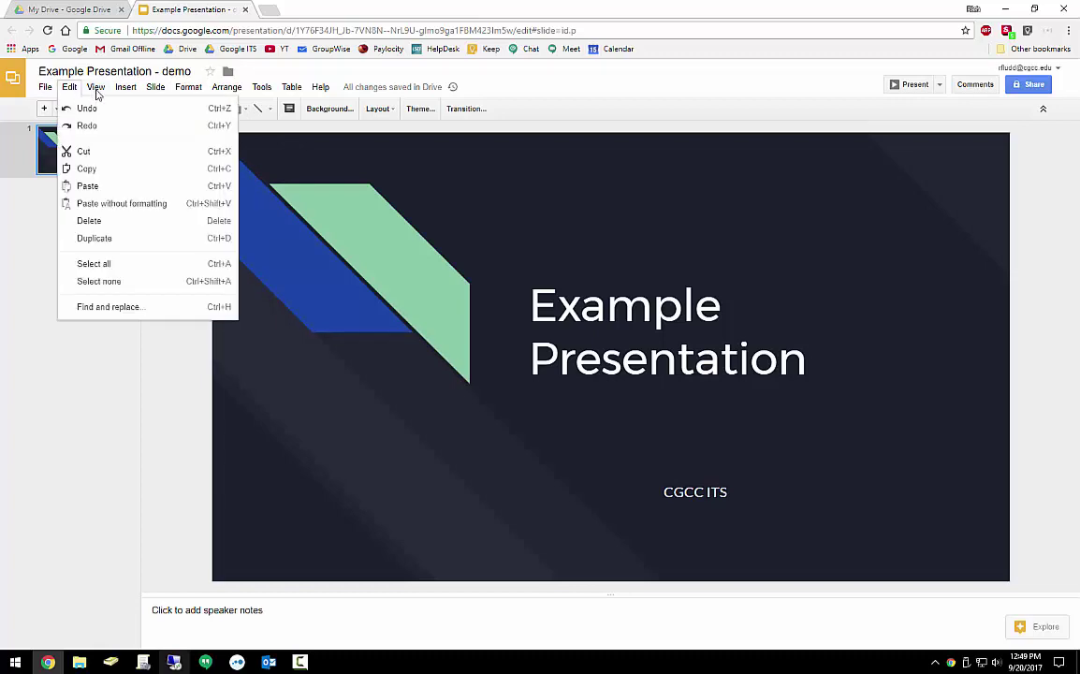
pyautogui.moveTo(227, 94)
pyautogui.moveTo(155, 89)
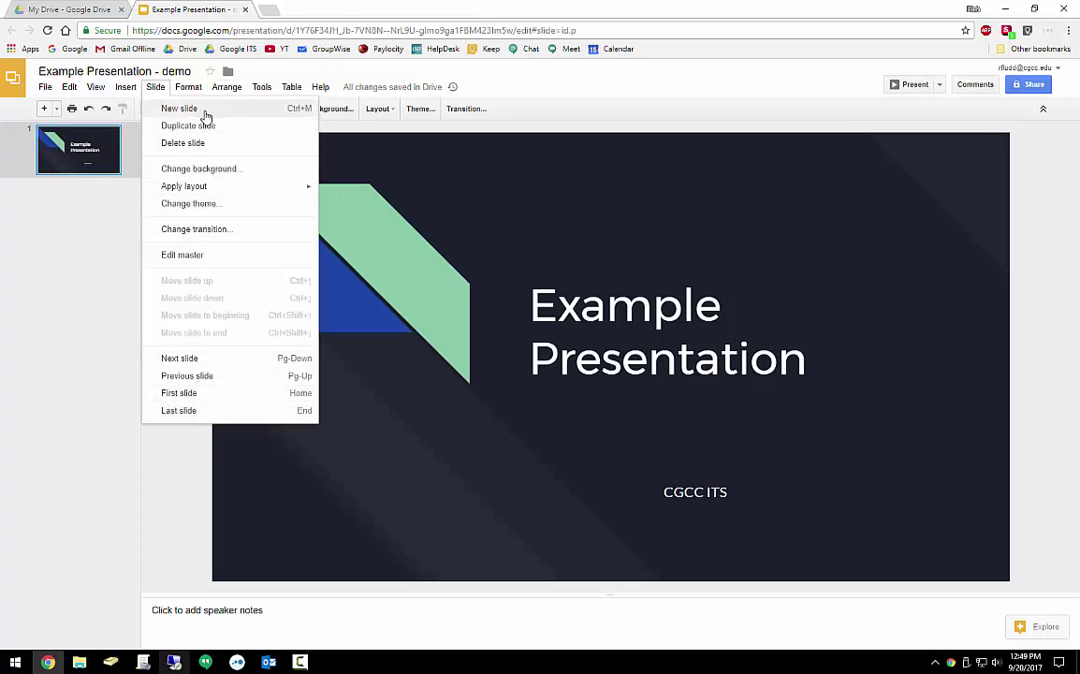
pyautogui.moveTo(316, 91)
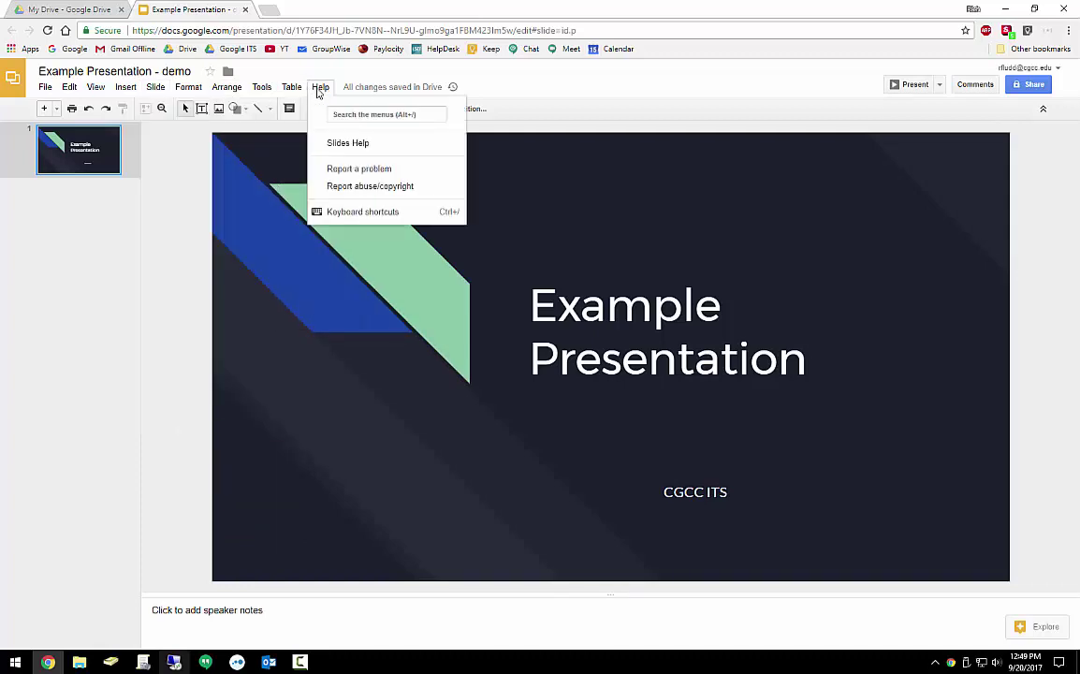
pyautogui.click(359, 113)
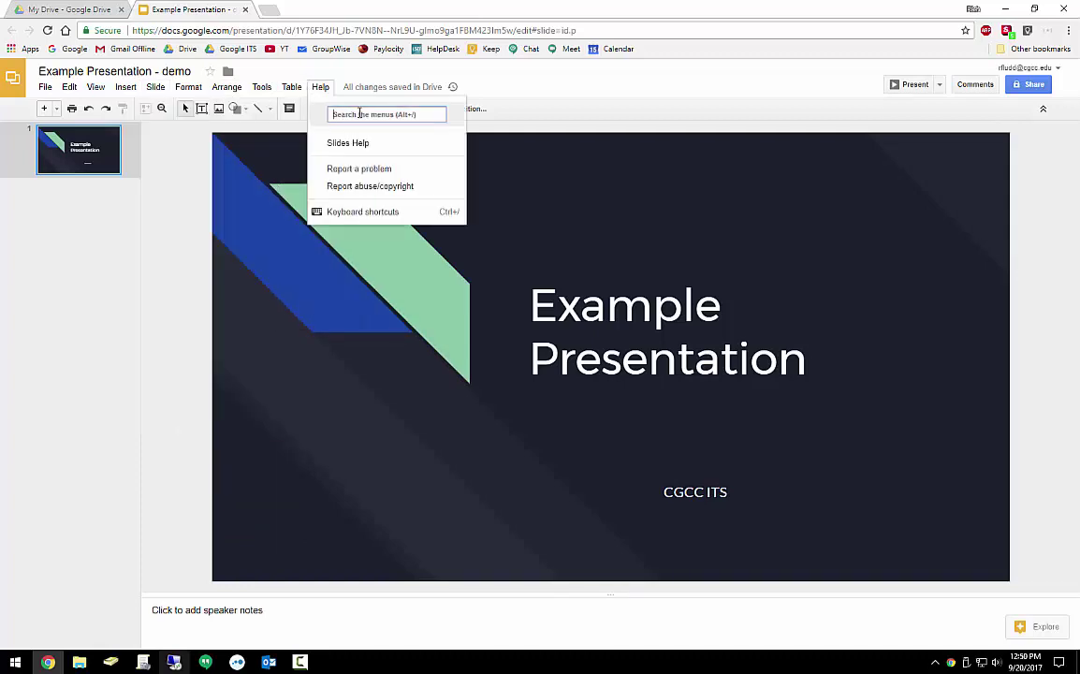
# Highlight the 'Example Presentation' title cyan via 'highlight color: cyan', then undo it
pyautogui.click(625, 308)
pyautogui.moveTo(527, 285); pyautogui.dragTo(797, 354)
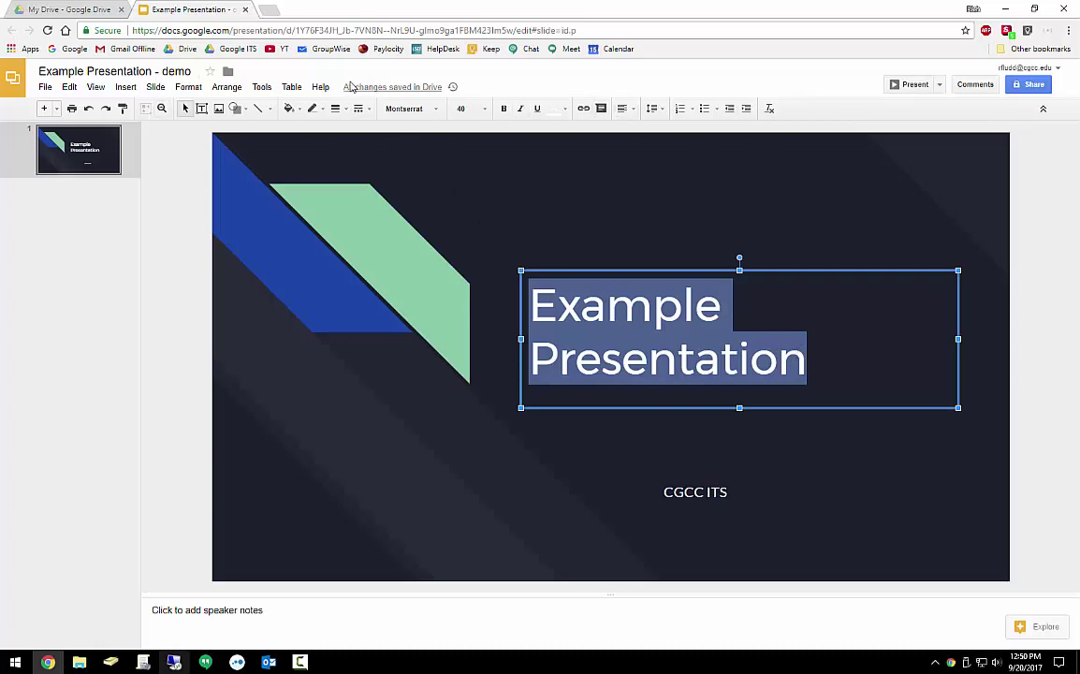
pyautogui.click(320, 86)
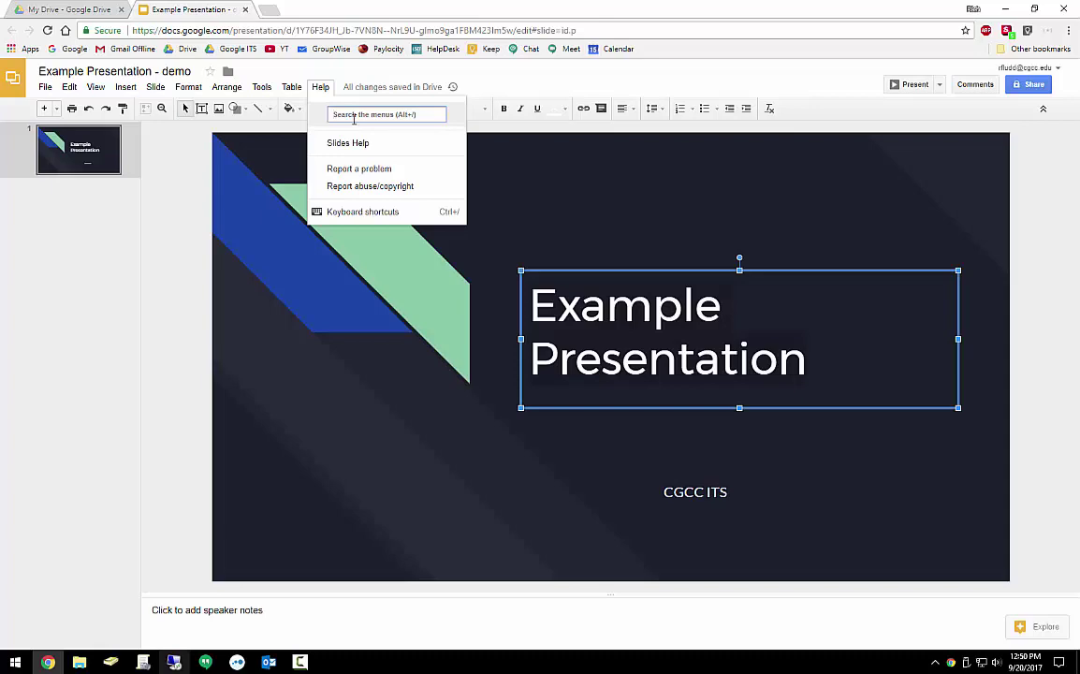
pyautogui.write('highlight c')
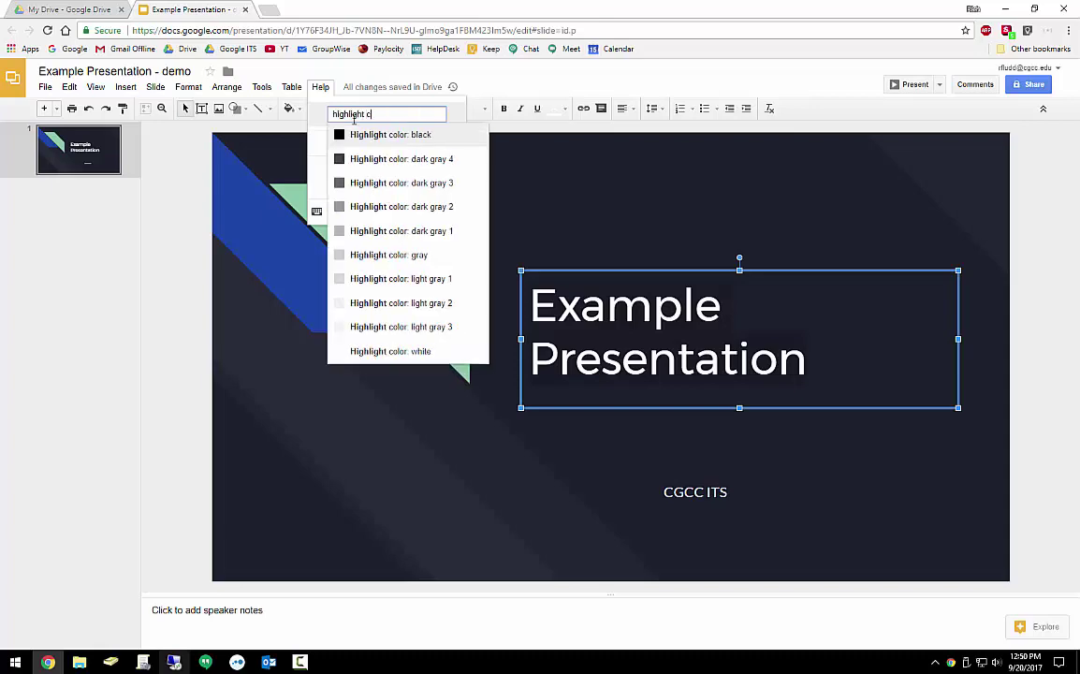
pyautogui.write('olor: cy')
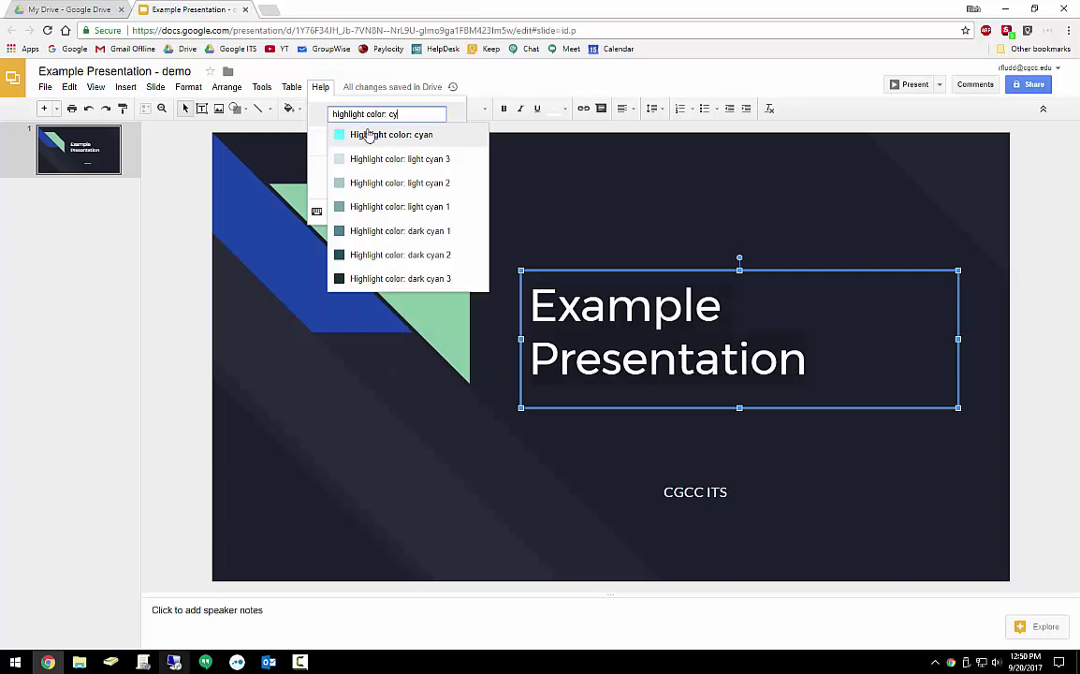
pyautogui.click(370, 134)
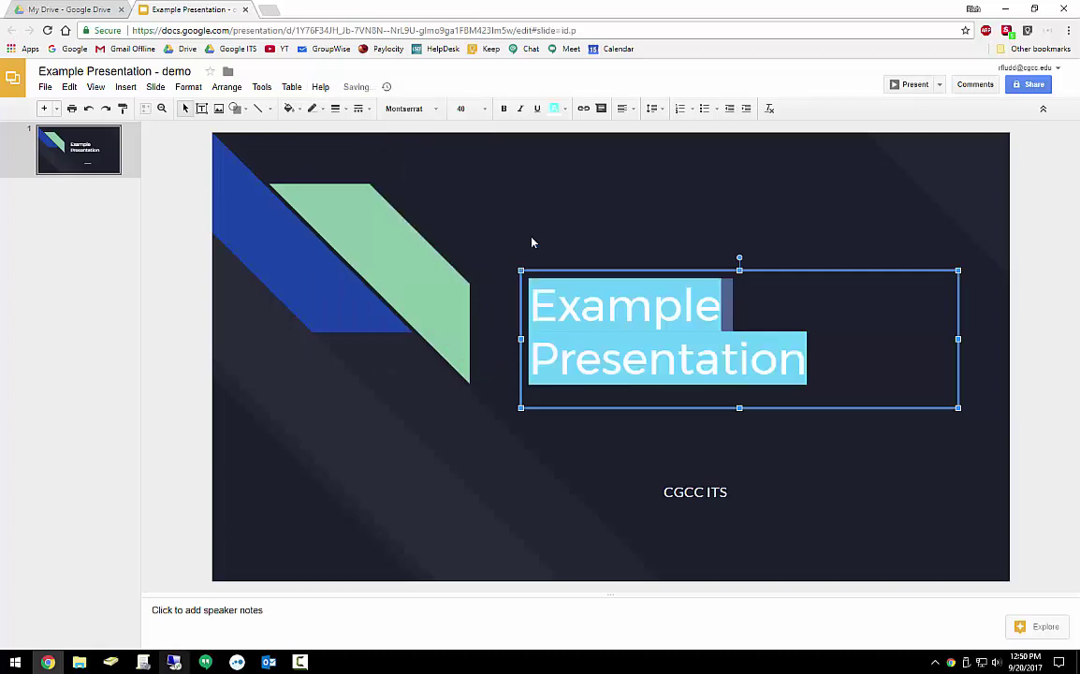
pyautogui.click(518, 223)
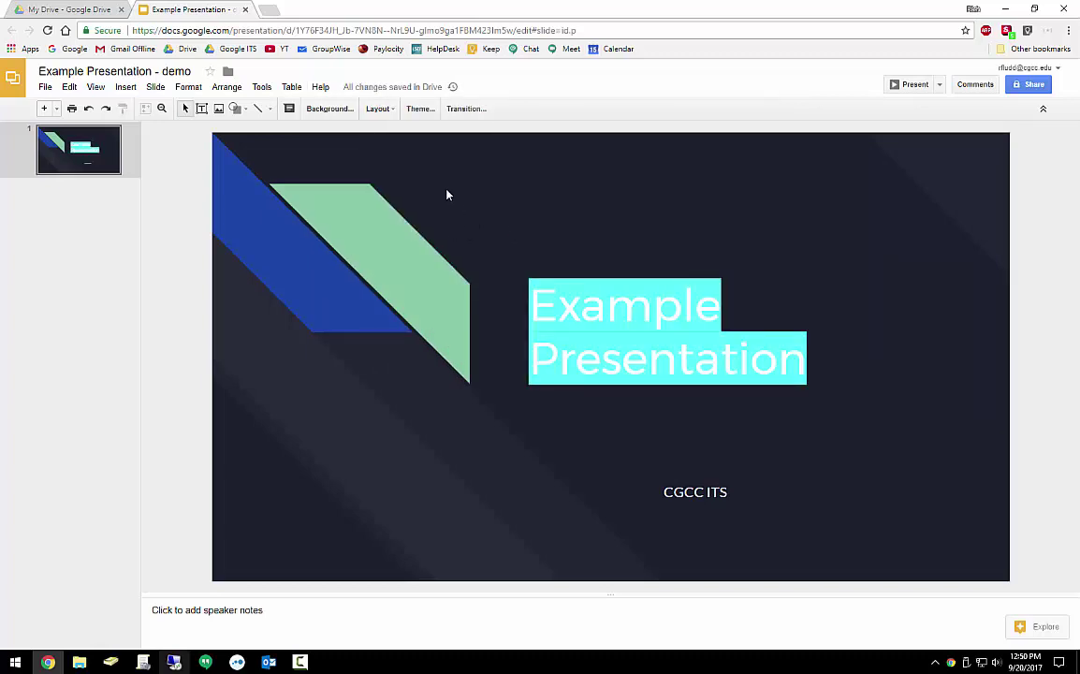
pyautogui.click(88, 109)
pyautogui.click(173, 178)
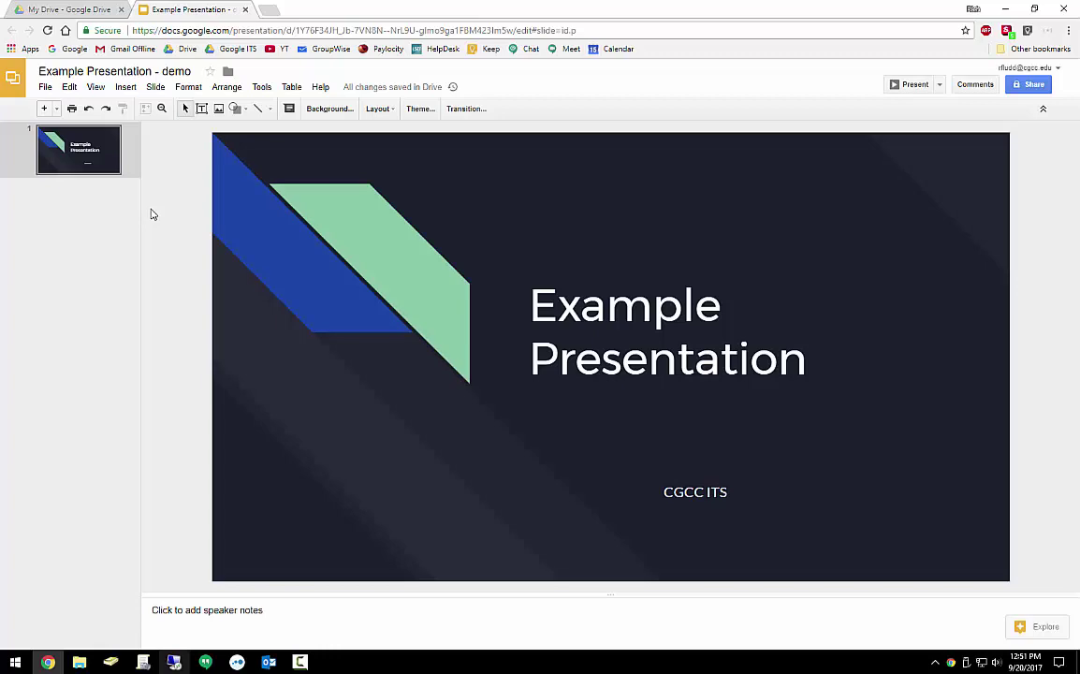
# Select the word 'Example' in the title and add a new comment on the title box
pyautogui.click(290, 108)
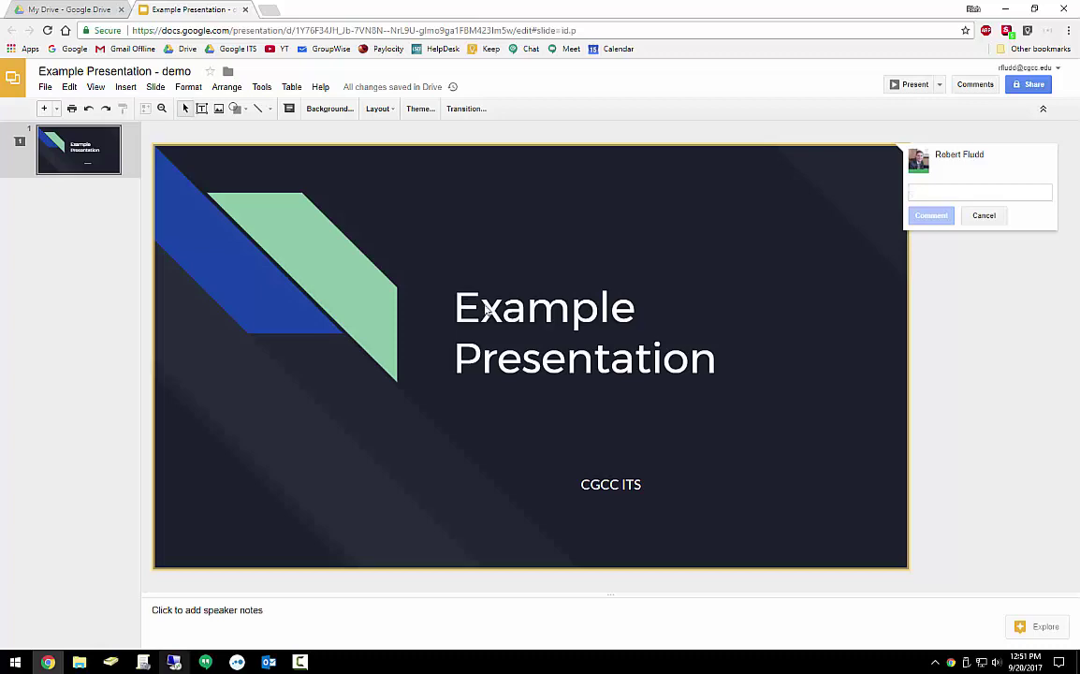
pyautogui.moveTo(531, 305); pyautogui.dragTo(606, 305)
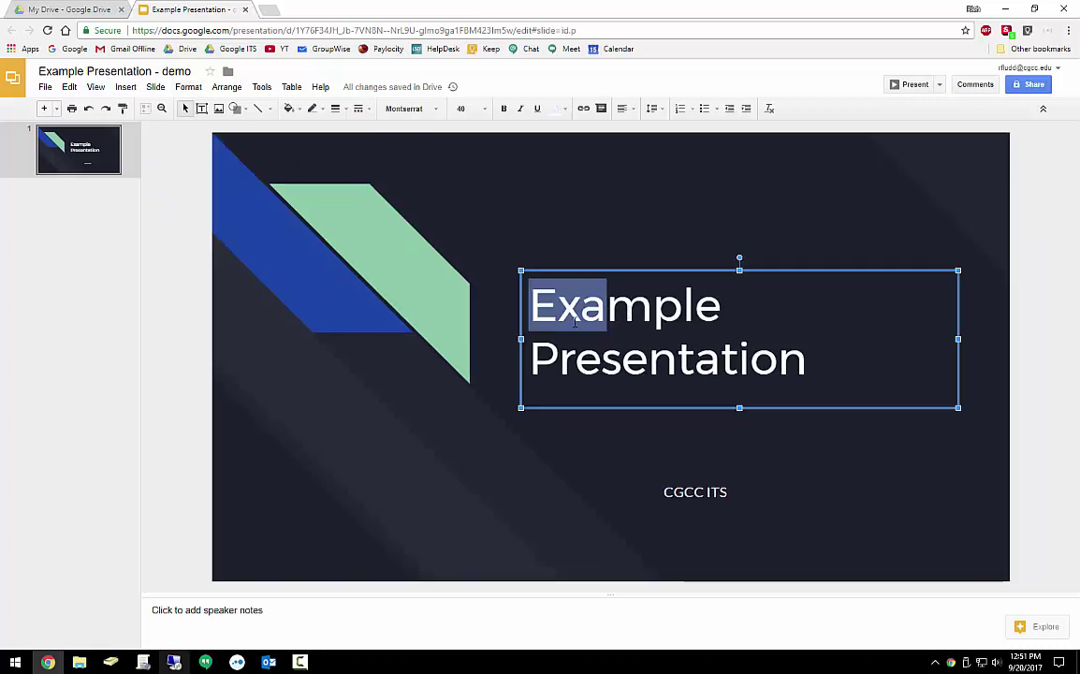
pyautogui.press('Left')
pyautogui.hotkey('ctrl', 'shift', 'Right')
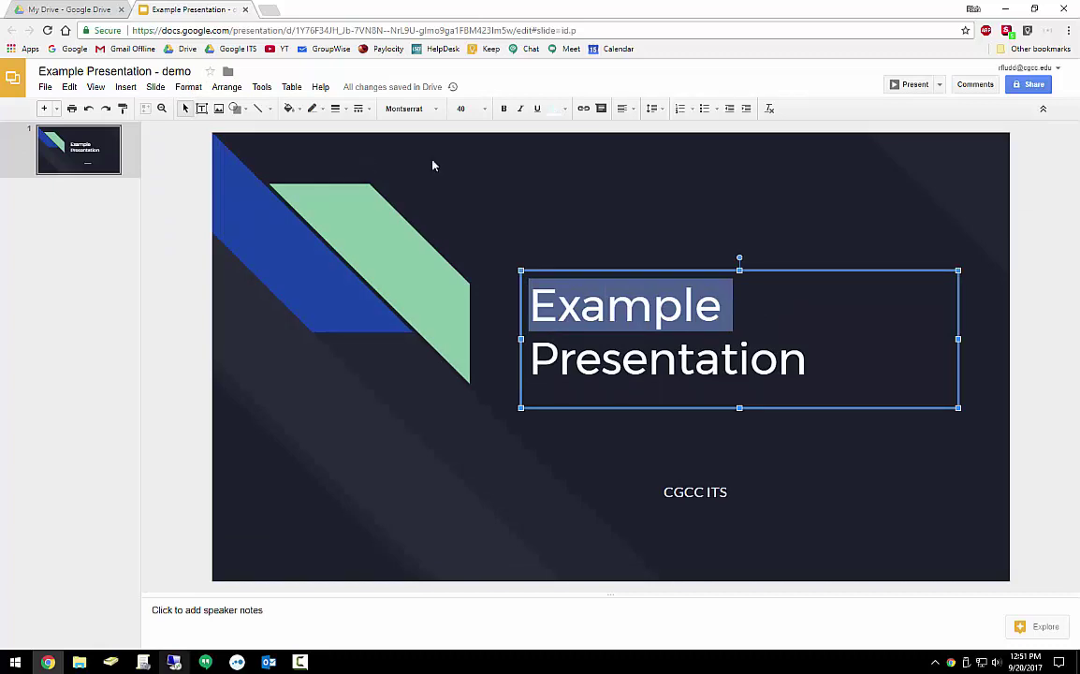
pyautogui.click(601, 109)
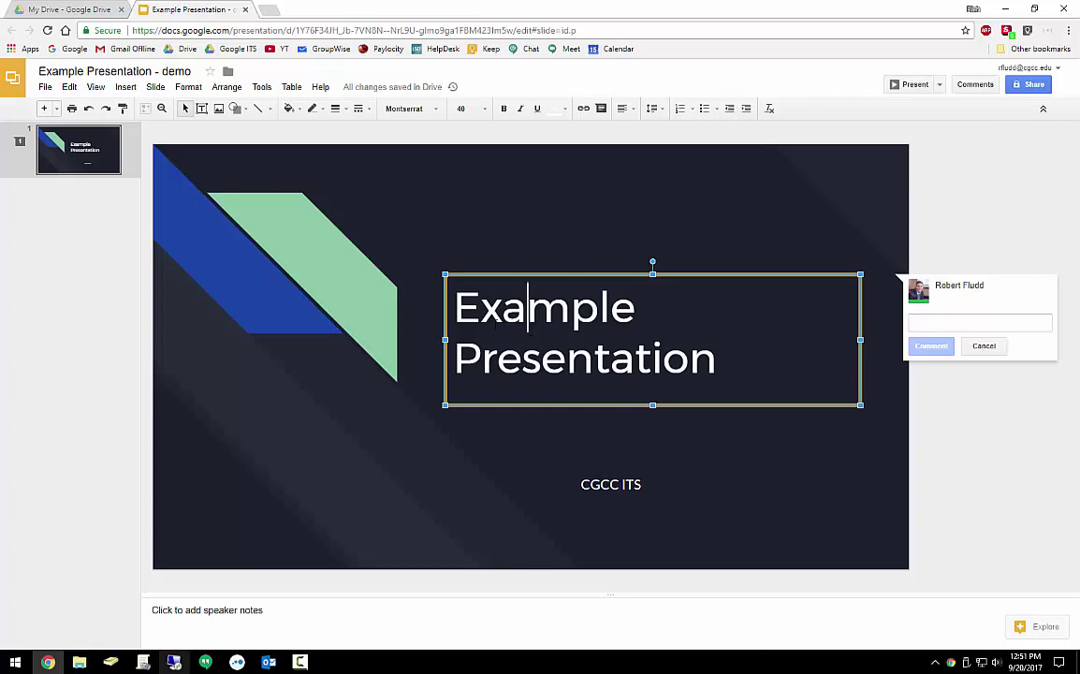
# Add a new second slide and enter 2017-2020 in its body text box
pyautogui.rightClick(96, 203)
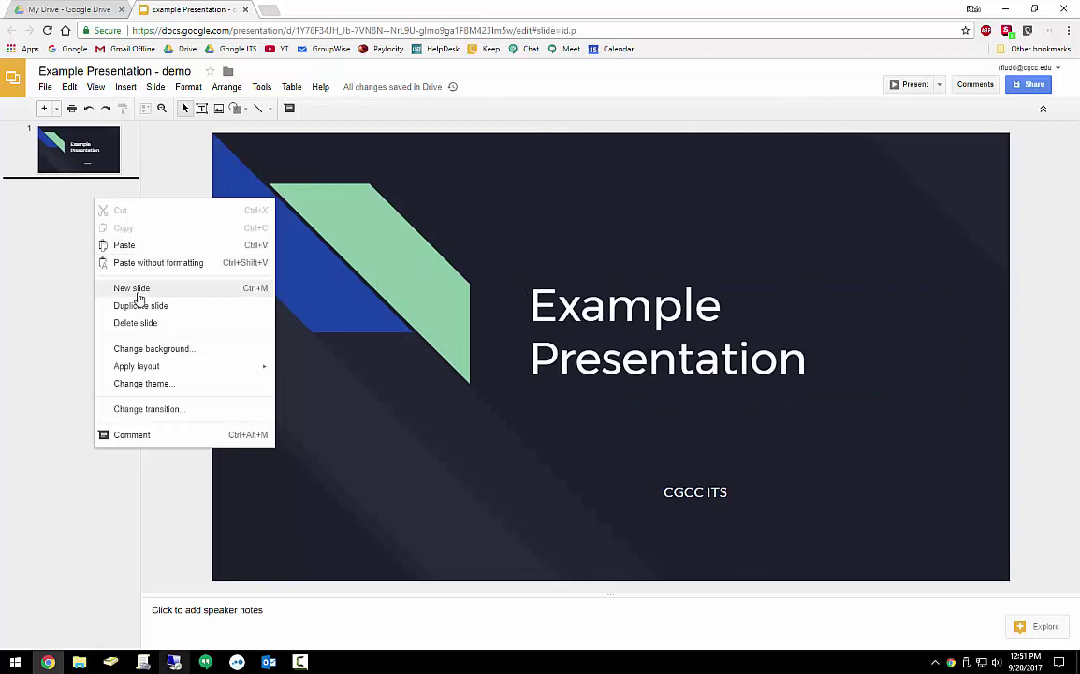
pyautogui.click(136, 288)
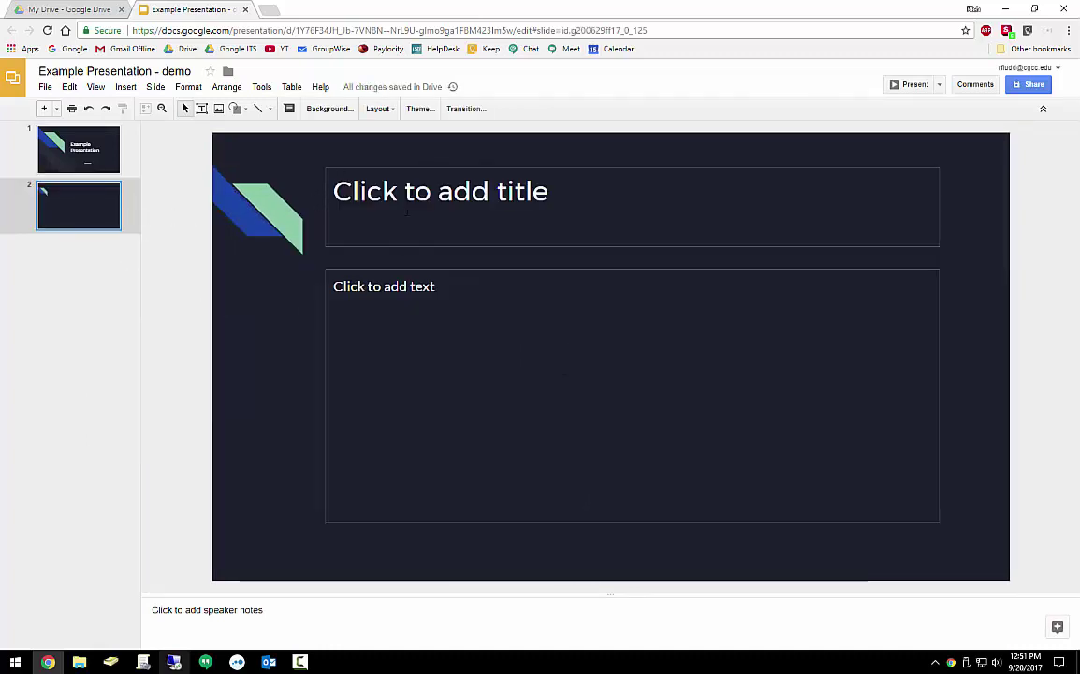
pyautogui.click(425, 310)
pyautogui.write('201')
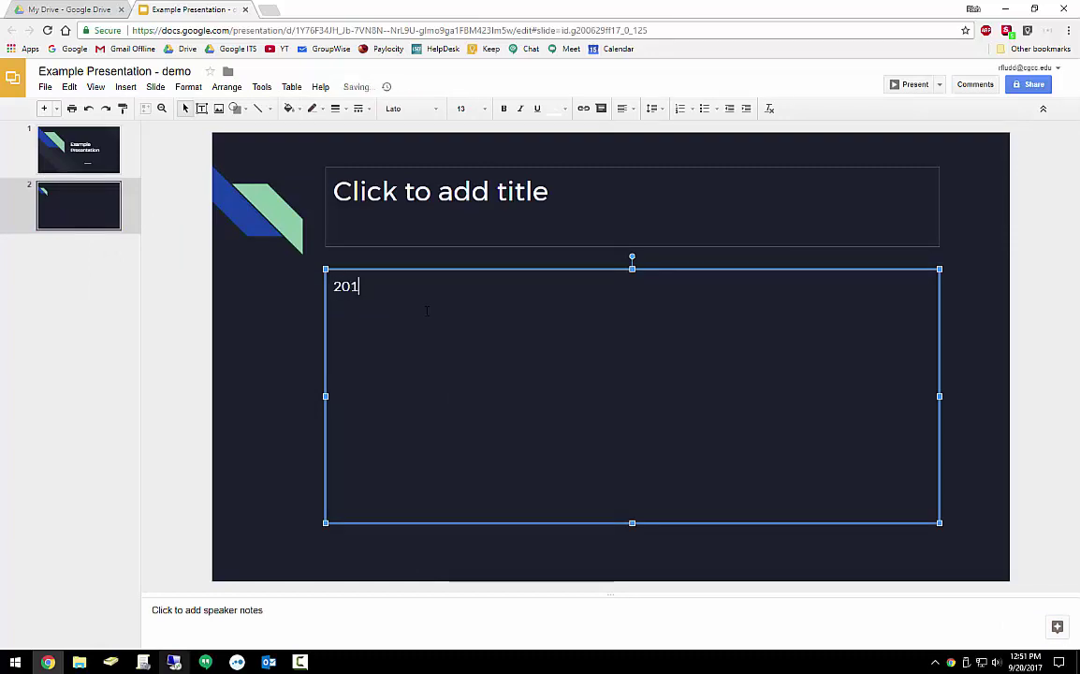
pyautogui.write('7-22')
pyautogui.write('2020')
# Select the 2017-2020 text box and start a new comment on it
pyautogui.click(314, 337)
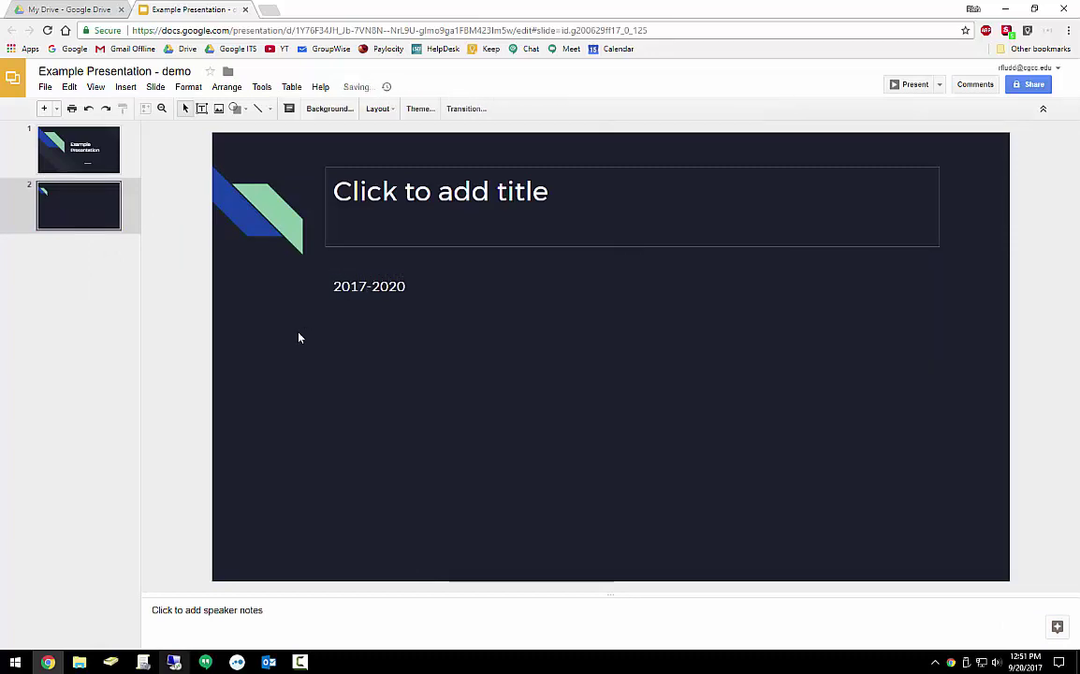
pyautogui.click(404, 287)
pyautogui.moveTo(404, 286); pyautogui.dragTo(408, 286)
pyautogui.click(321, 289)
pyautogui.click(337, 286)
pyautogui.click(603, 109)
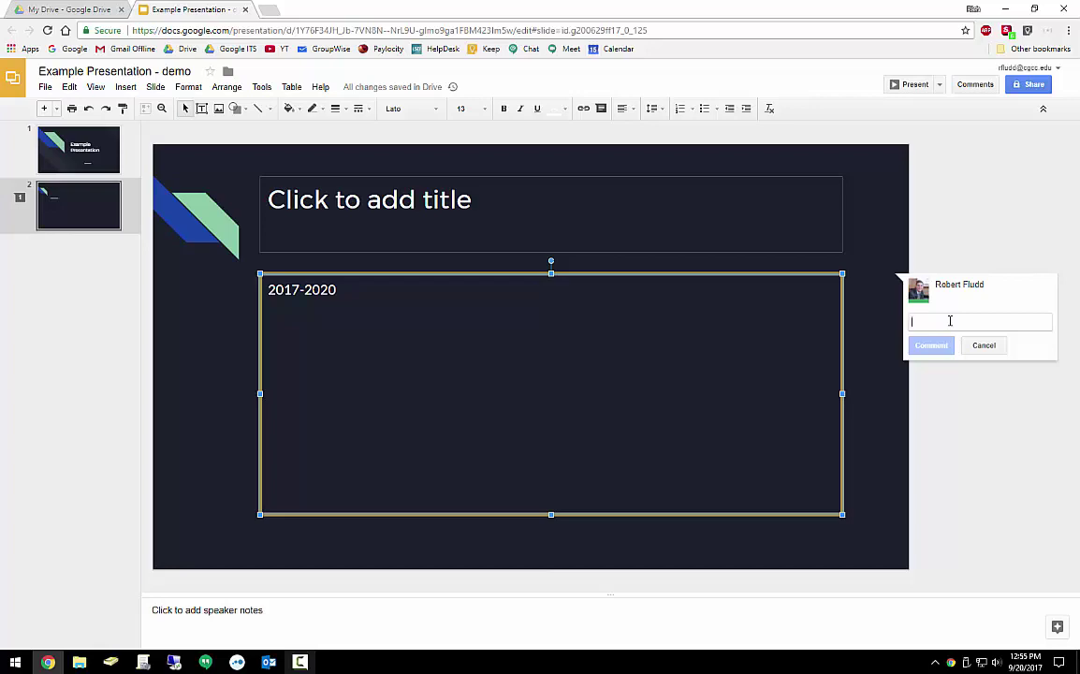
# Post a comment @-mentioning the colleague's e-mail address and share the file so they can comment
pyautogui.write('@eric')
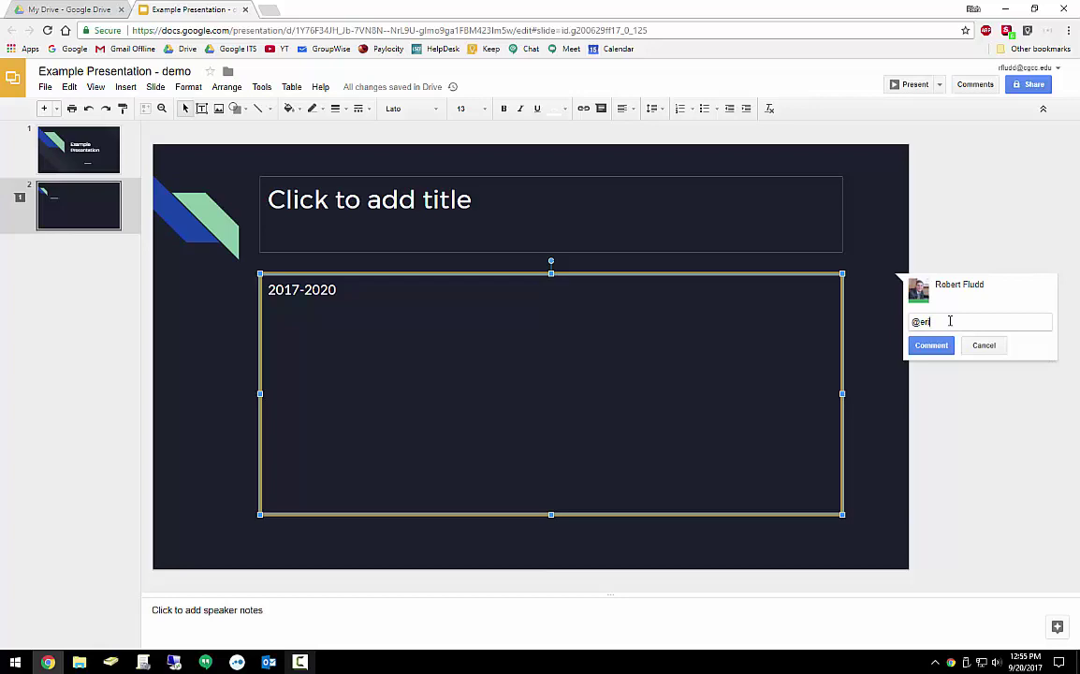
pyautogui.press('BackSpace')
pyautogui.press('BackSpace')
pyautogui.press('BackSpace')
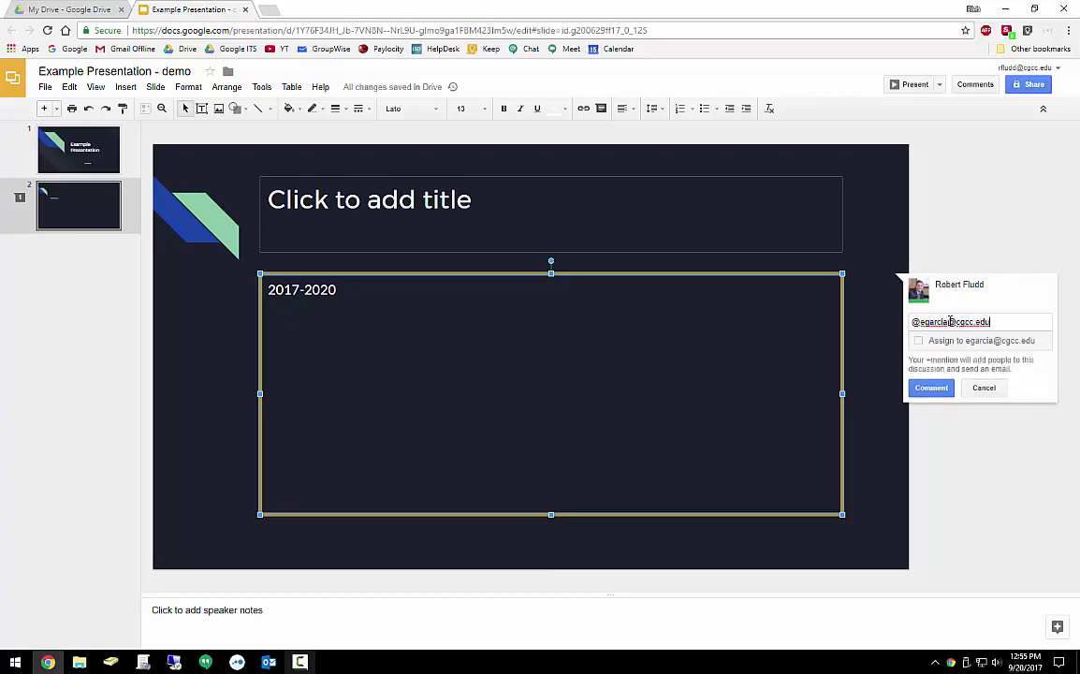
pyautogui.doubleClick(938, 322)
pyautogui.click(989, 322)
pyautogui.click(931, 388)
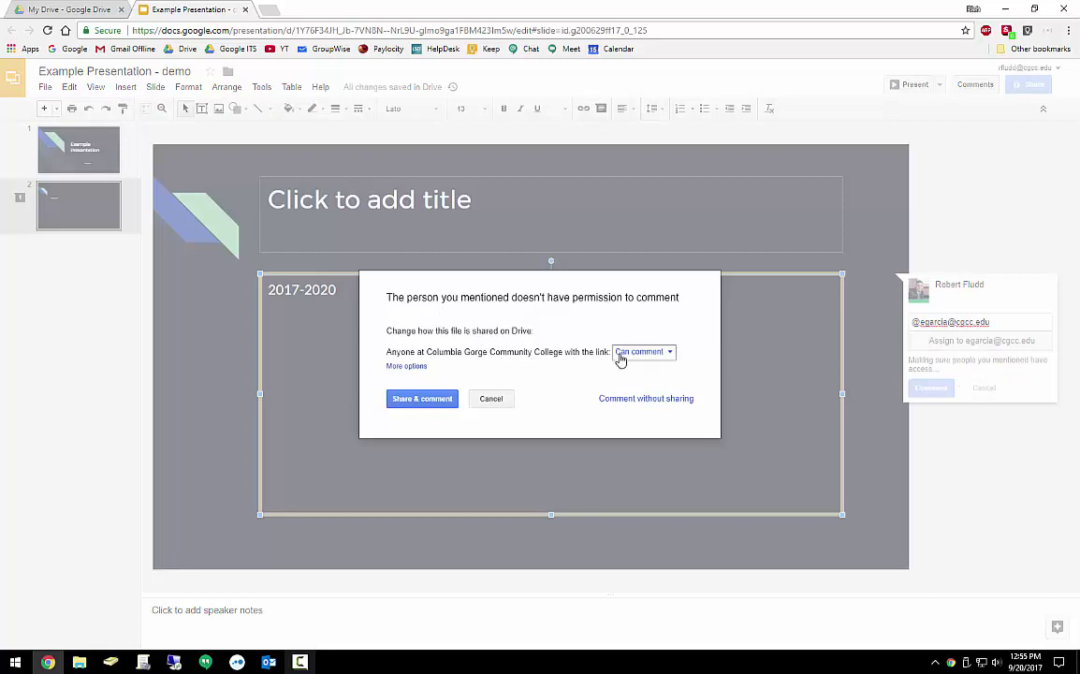
pyautogui.click(435, 404)
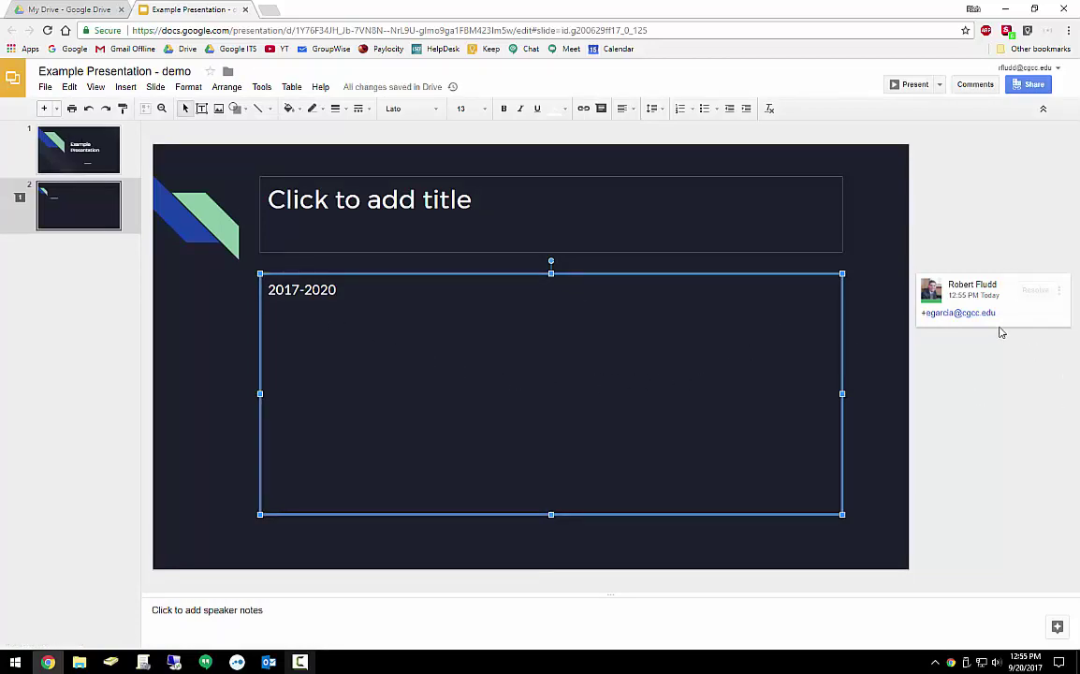
# Edit the comment so the mention begins with + instead of @, and save it
pyautogui.click(1058, 291)
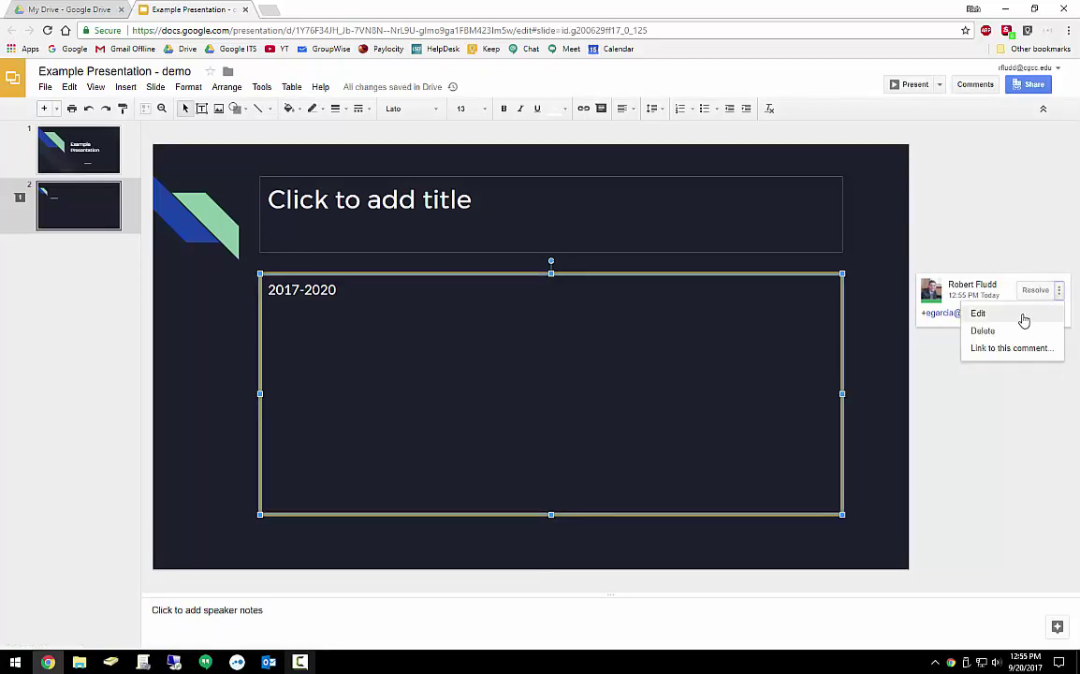
pyautogui.click(1020, 312)
pyautogui.click(906, 320)
pyautogui.press('Delete')
pyautogui.click(930, 350)
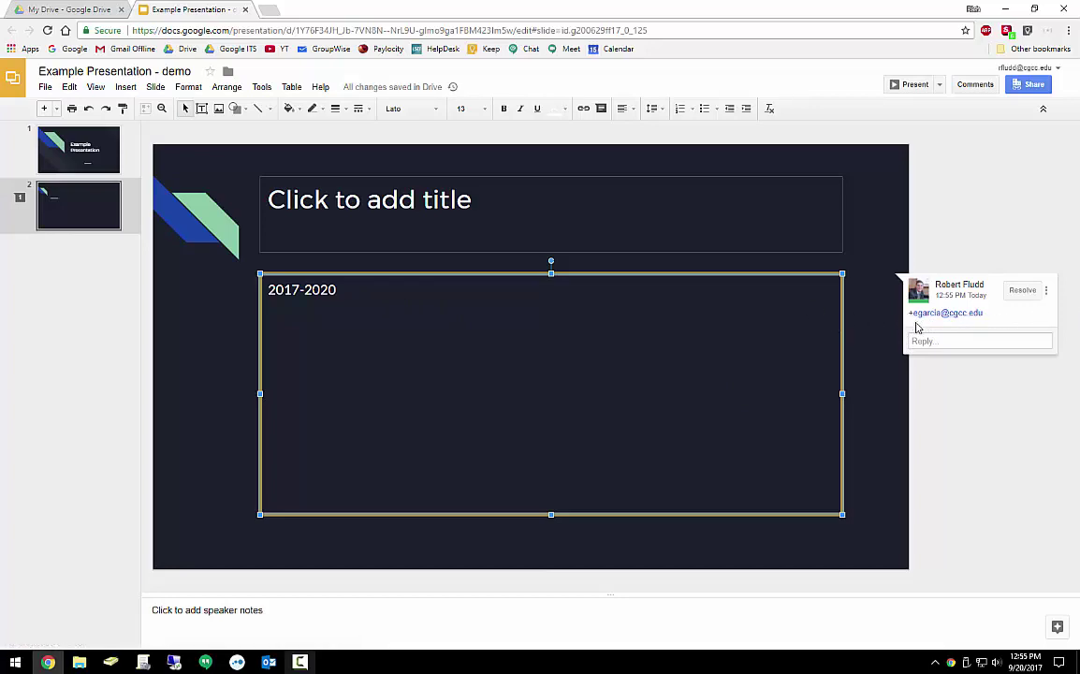
# Start Presenter view and begin a new audience Q&A session
pyautogui.click(162, 285)
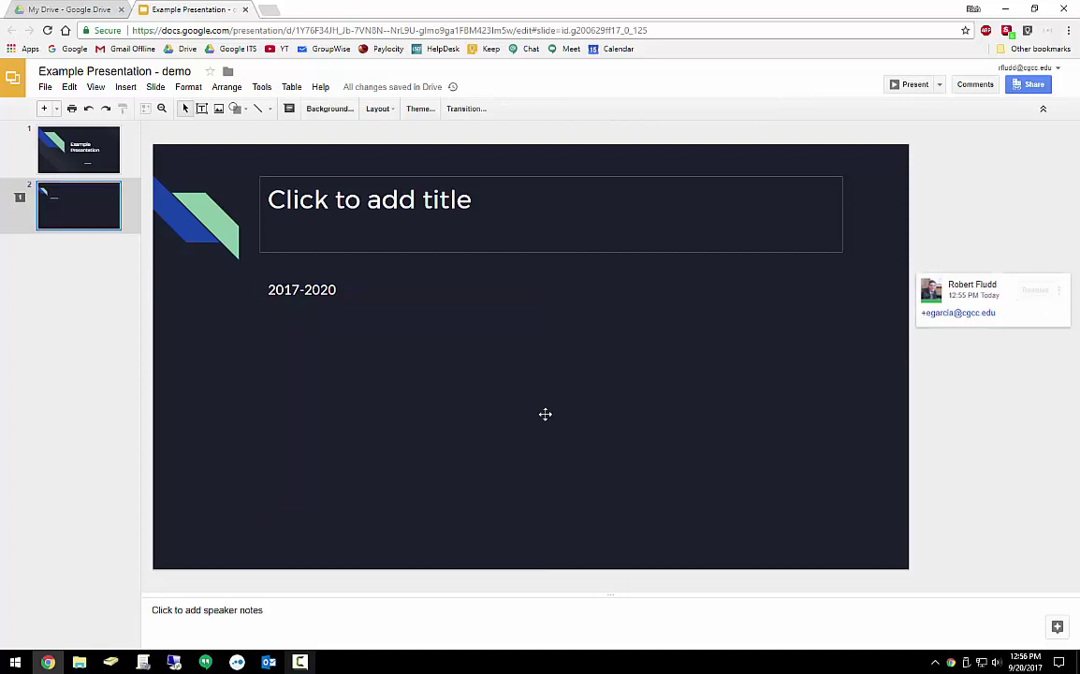
pyautogui.click(940, 85)
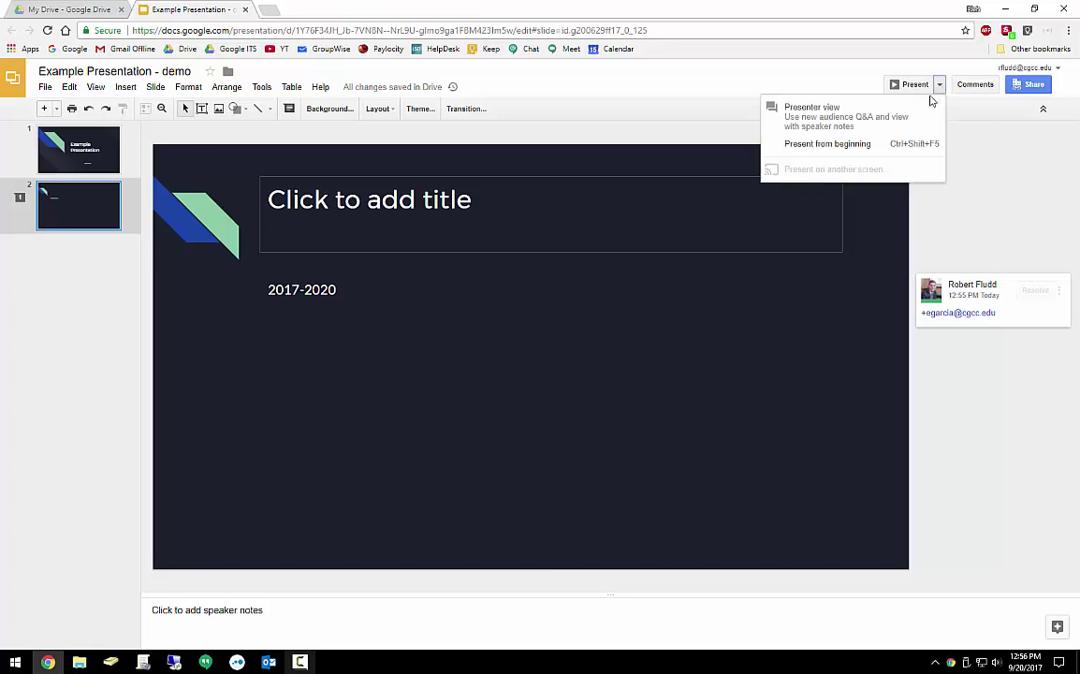
pyautogui.click(857, 122)
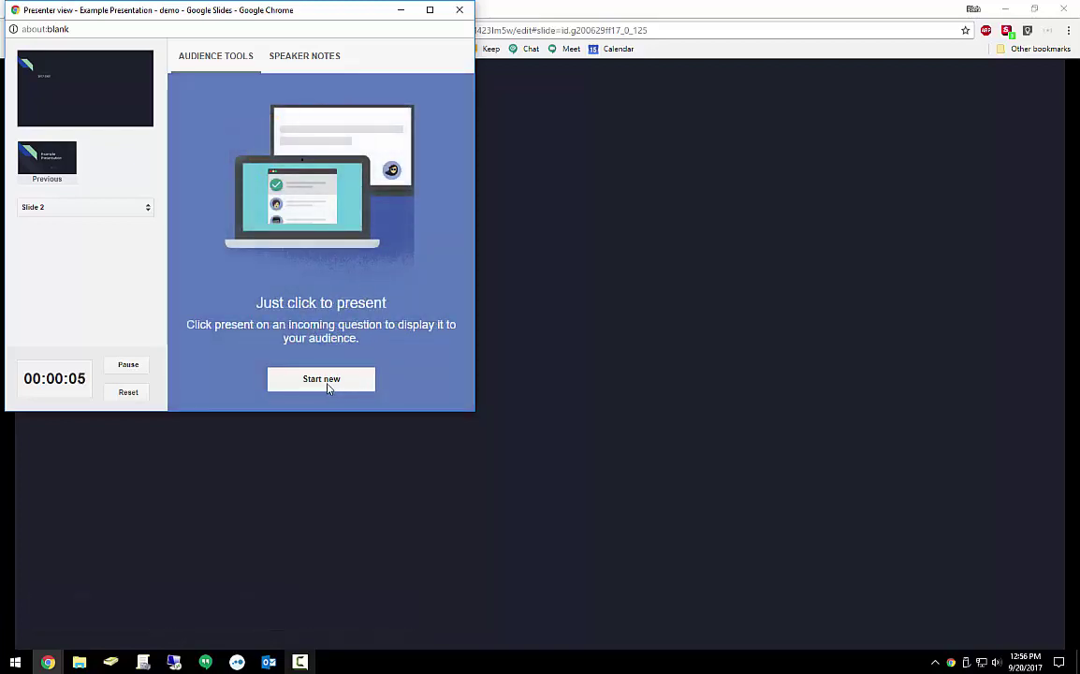
pyautogui.click(323, 383)
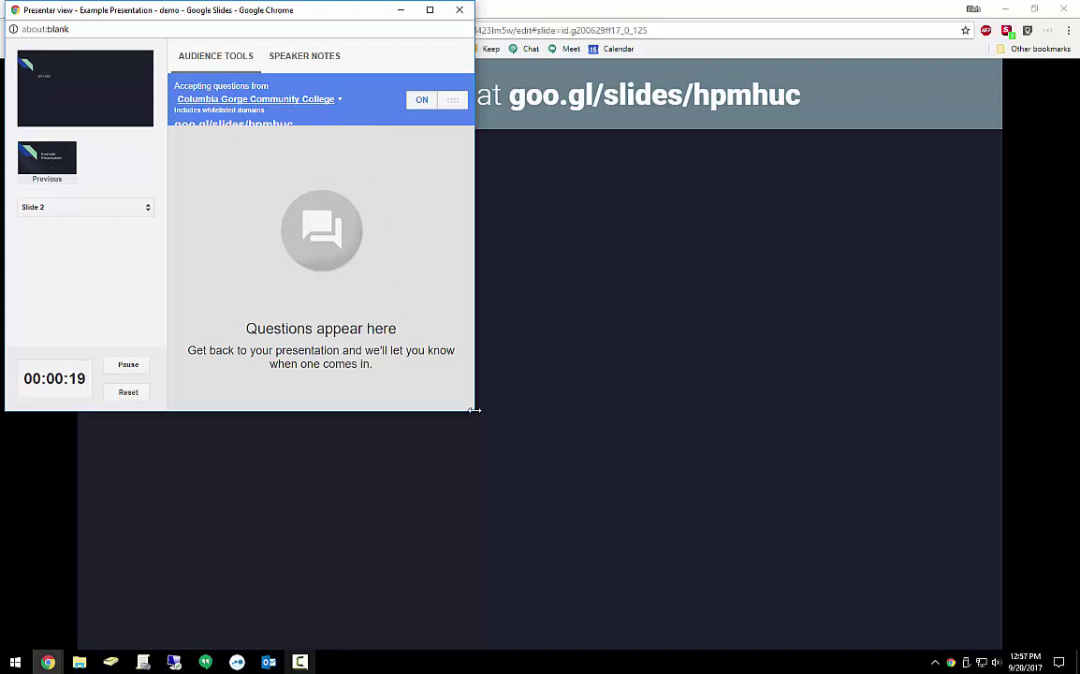
# Enlarge the presenter window and keep Q&A questions limited to the college
pyautogui.moveTo(473, 411); pyautogui.dragTo(502, 505)
pyautogui.click(309, 98)
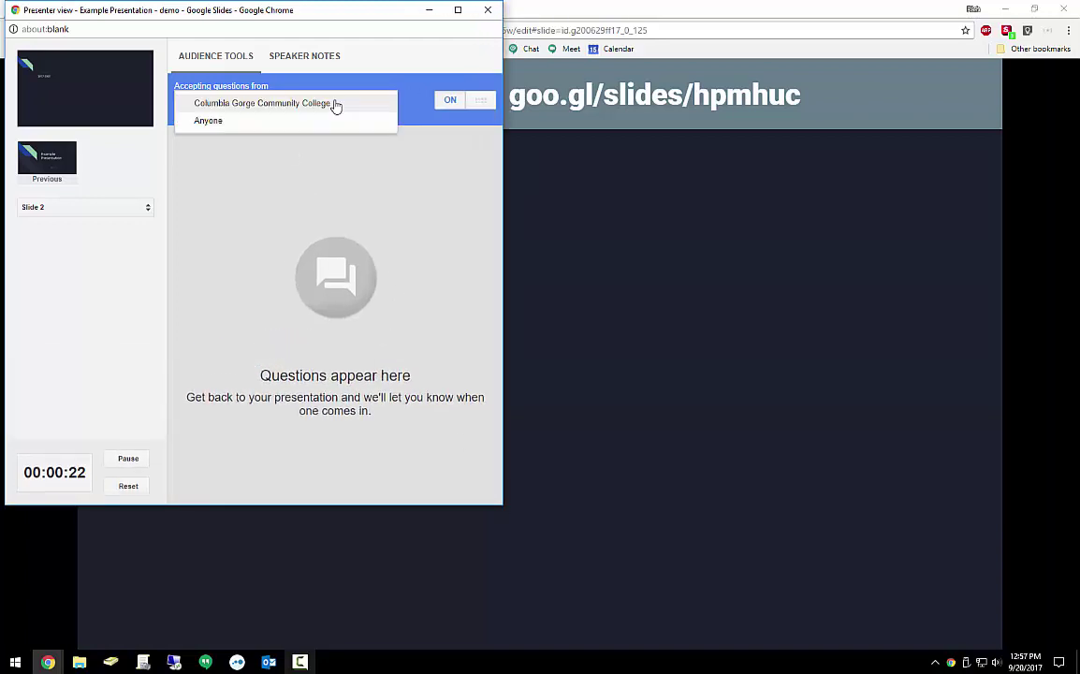
pyautogui.click(198, 123)
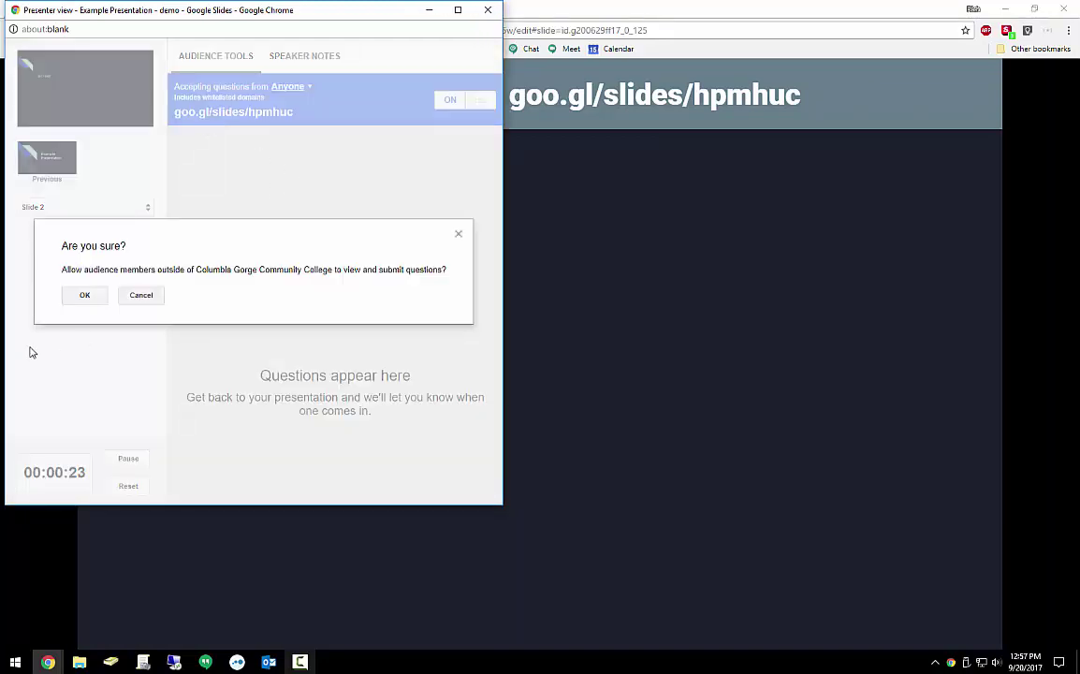
pyautogui.click(141, 296)
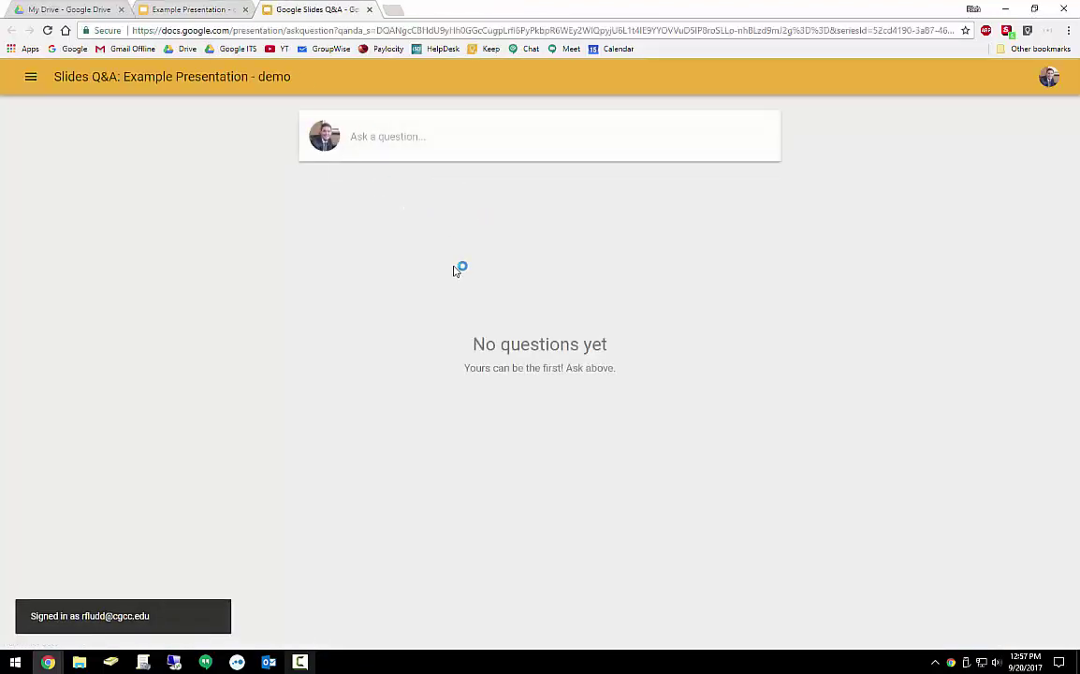
# Close the Q&A page, minimize presenter view, and exit the slideshow to the editor
pyautogui.click(369, 10)
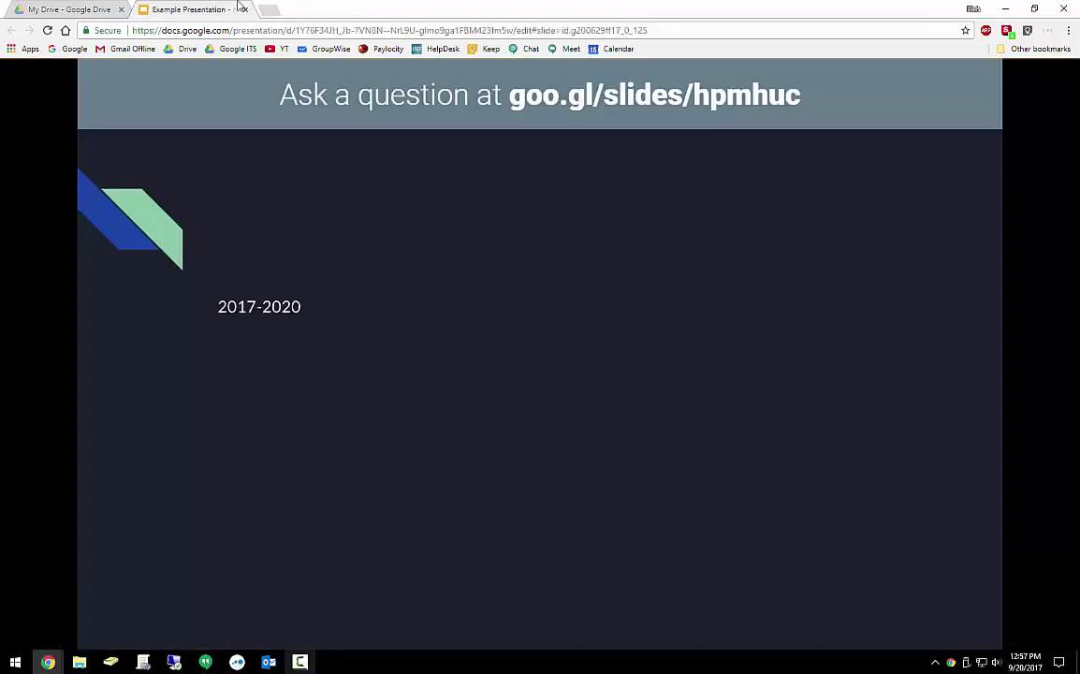
pyautogui.moveTo(48, 661)
pyautogui.click(170, 599)
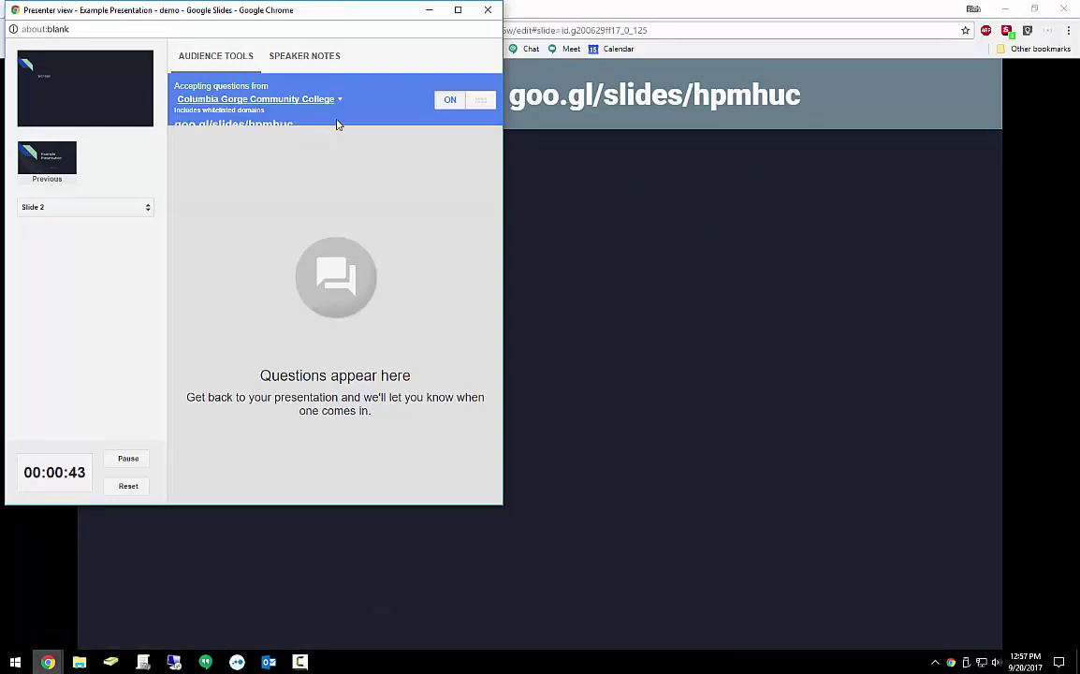
pyautogui.click(429, 9)
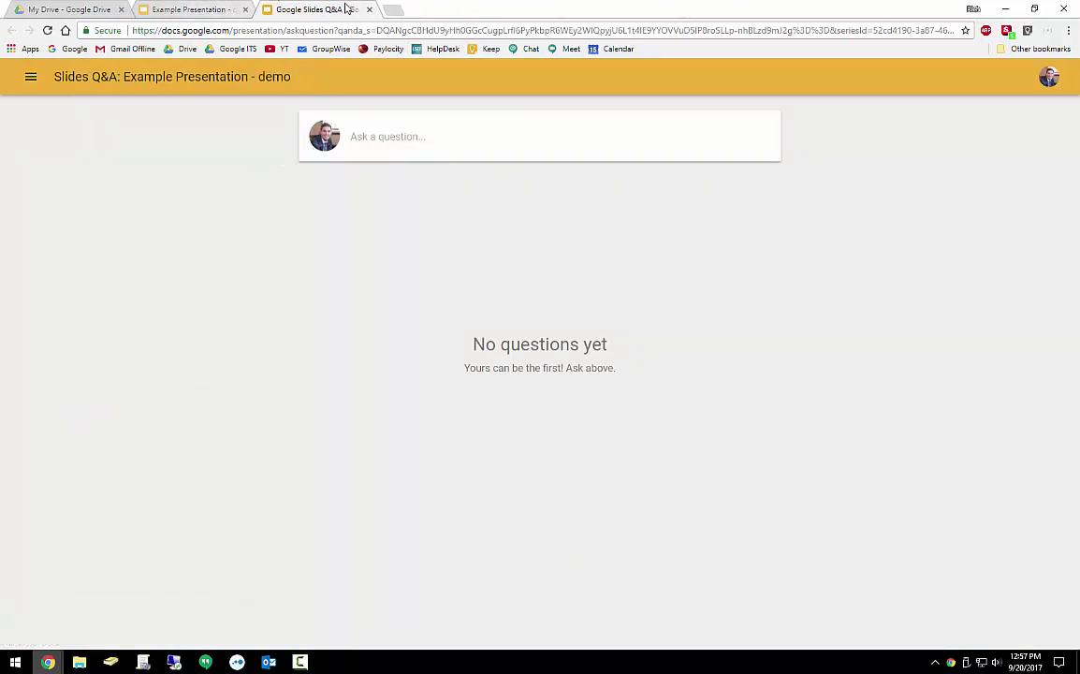
pyautogui.click(370, 11)
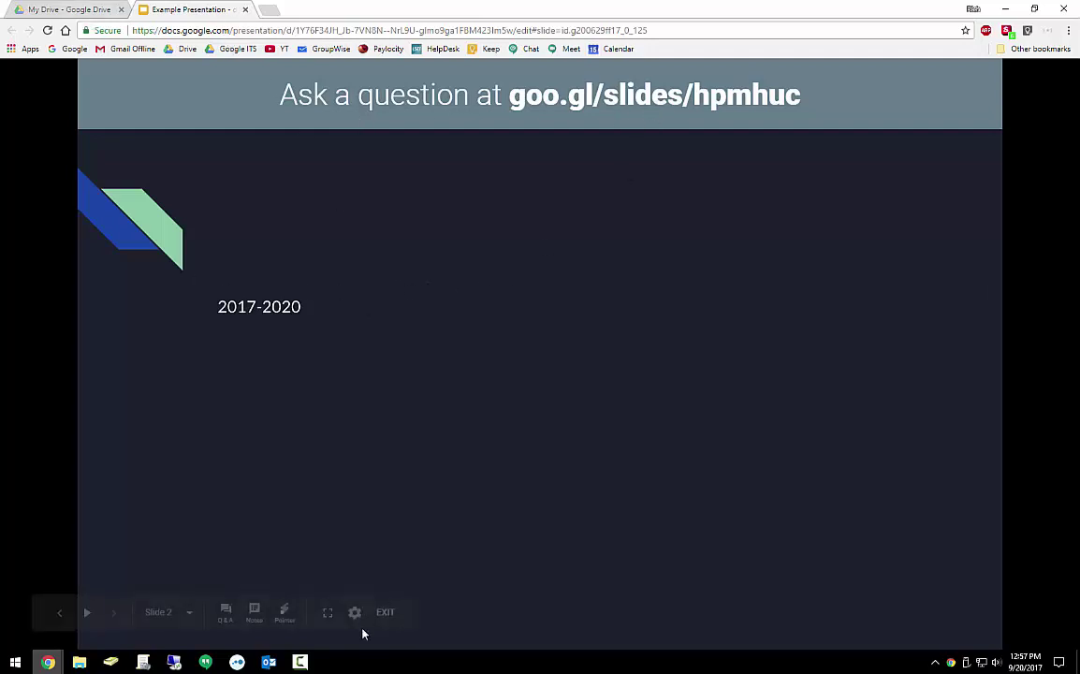
pyautogui.click(392, 618)
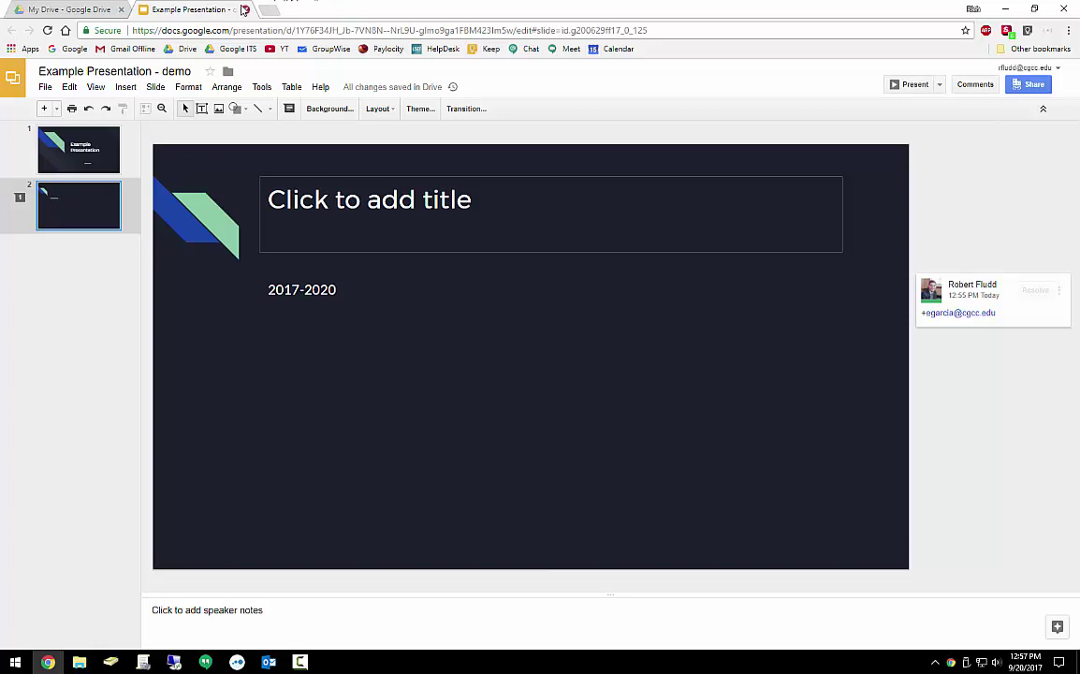
# Close the presentation and open Google Forms' template gallery via My Drive's More menu
pyautogui.click(246, 9)
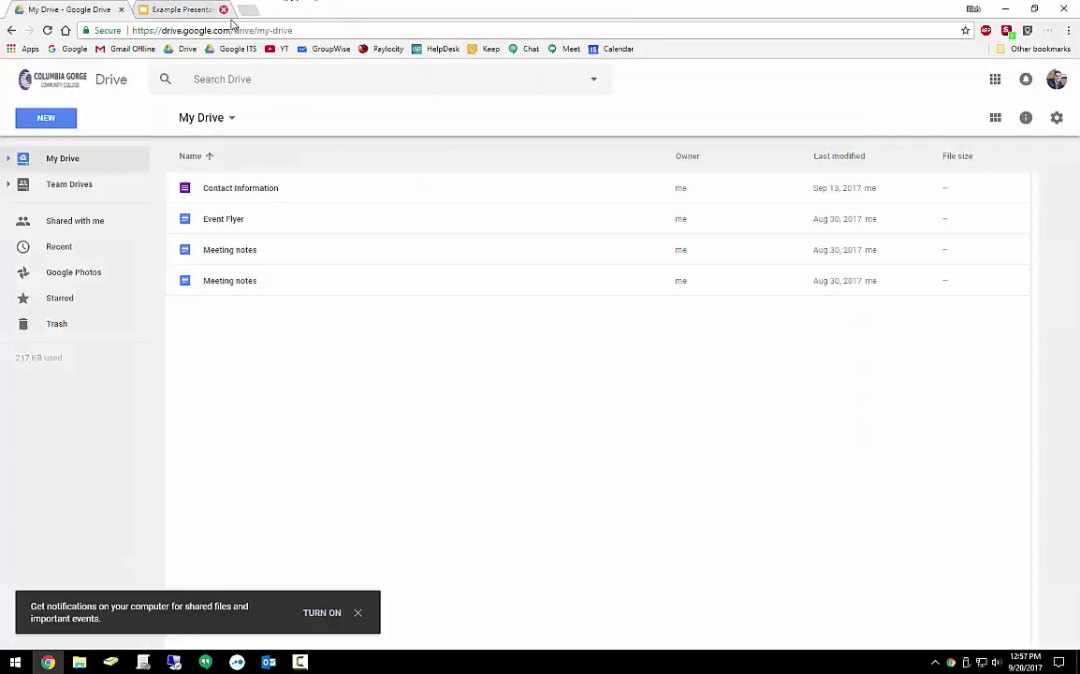
pyautogui.rightClick(307, 375)
pyautogui.moveTo(487, 543)
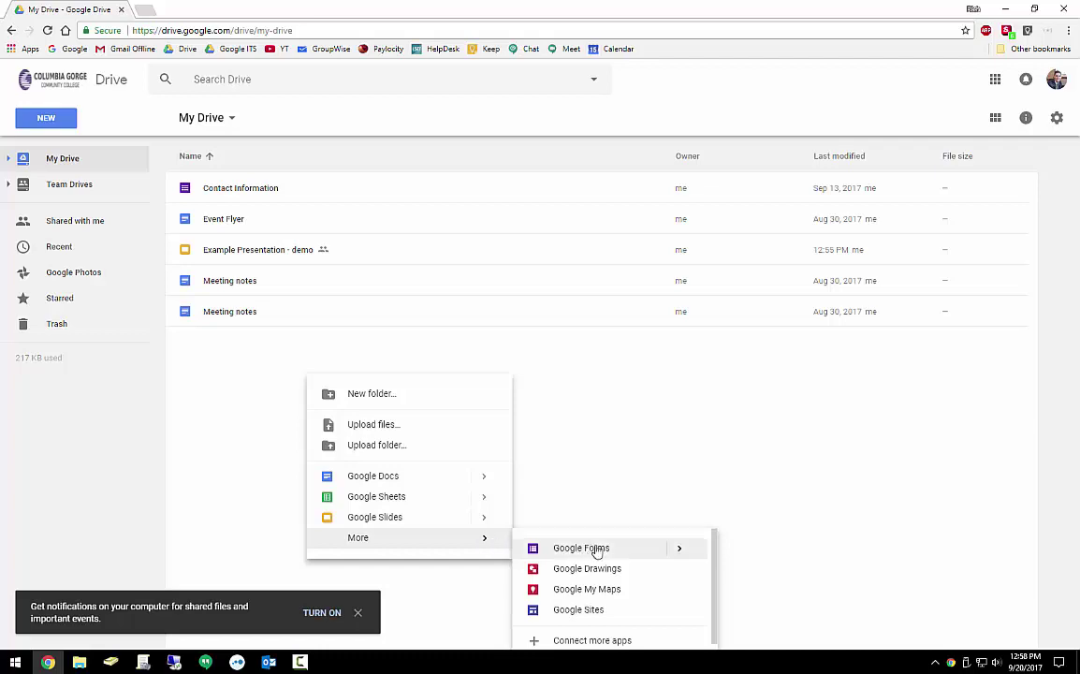
pyautogui.click(684, 552)
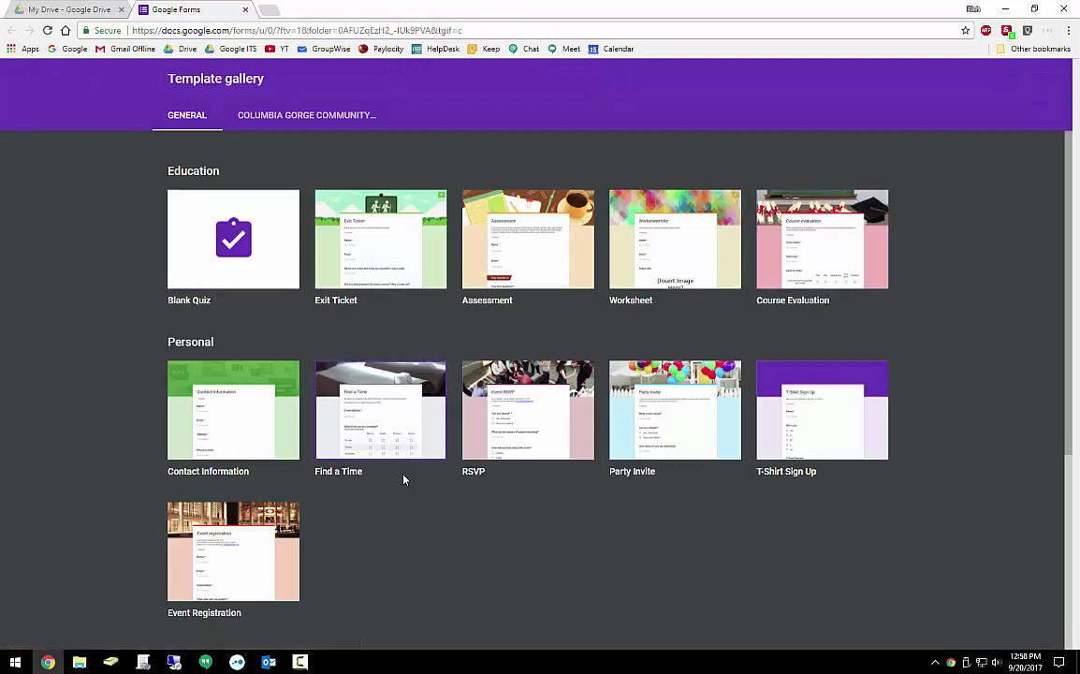
# Create a new form from the Worksheet template and place the caret in its title
pyautogui.click(685, 254)
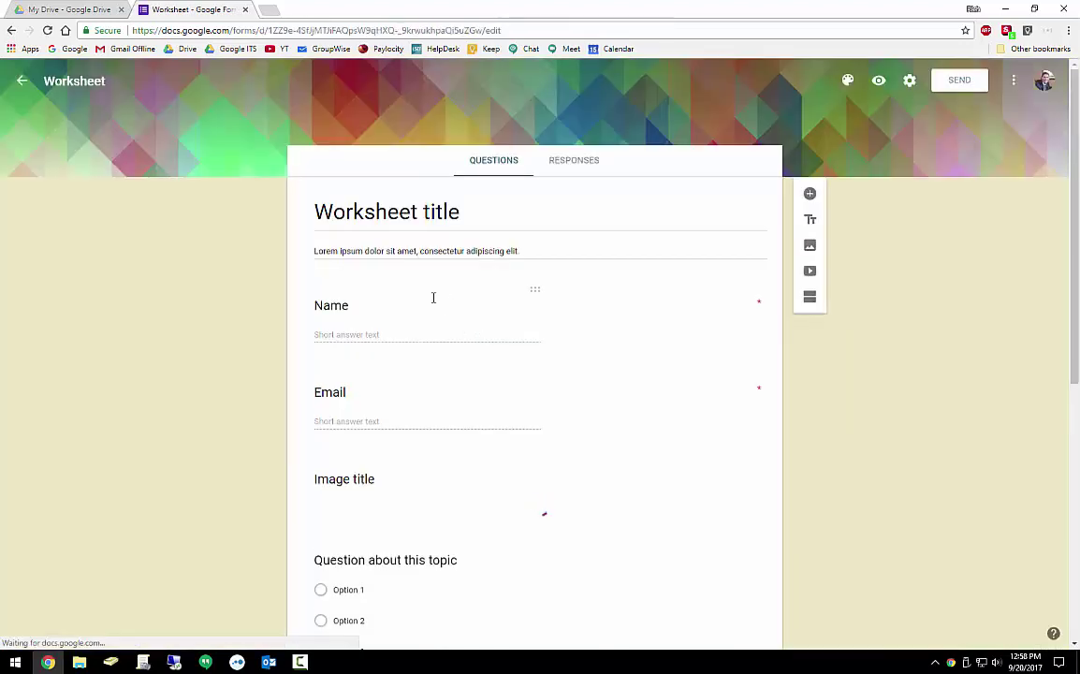
pyautogui.click(424, 213)
pyautogui.click(425, 213)
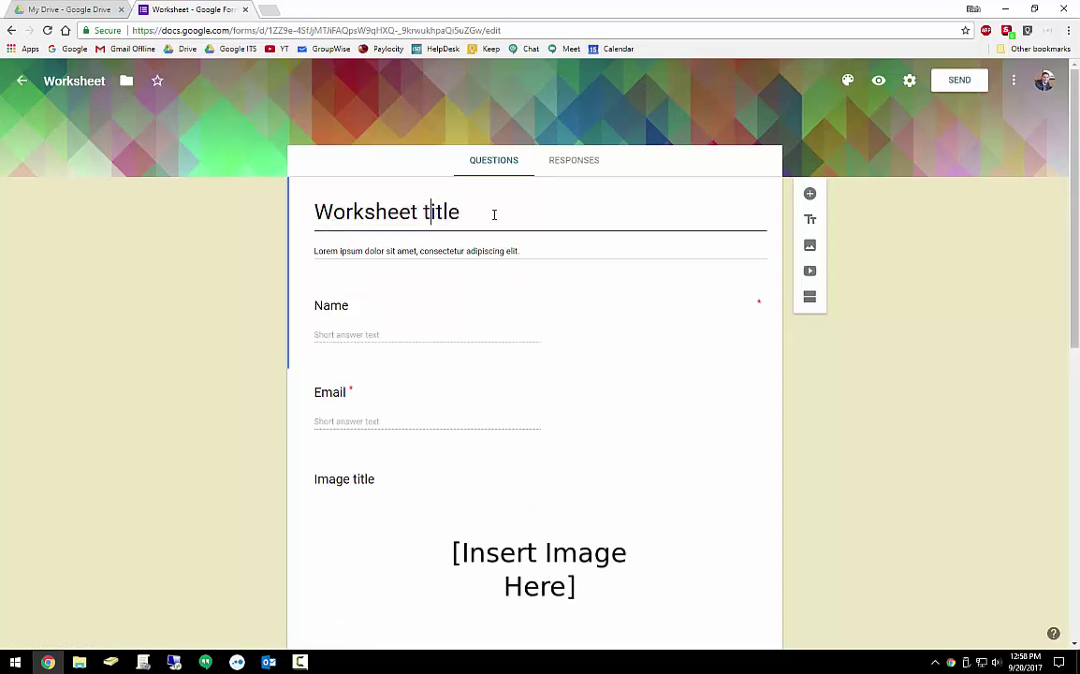
pyautogui.scroll(-3, 493, 217)
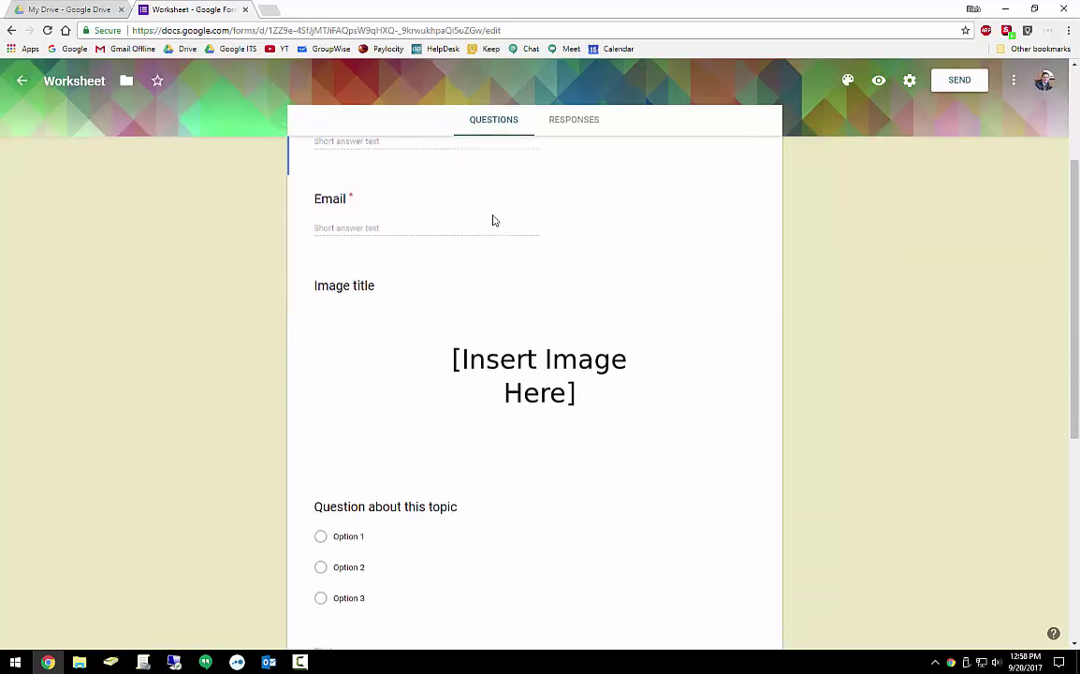
pyautogui.scroll(3, 510, 304)
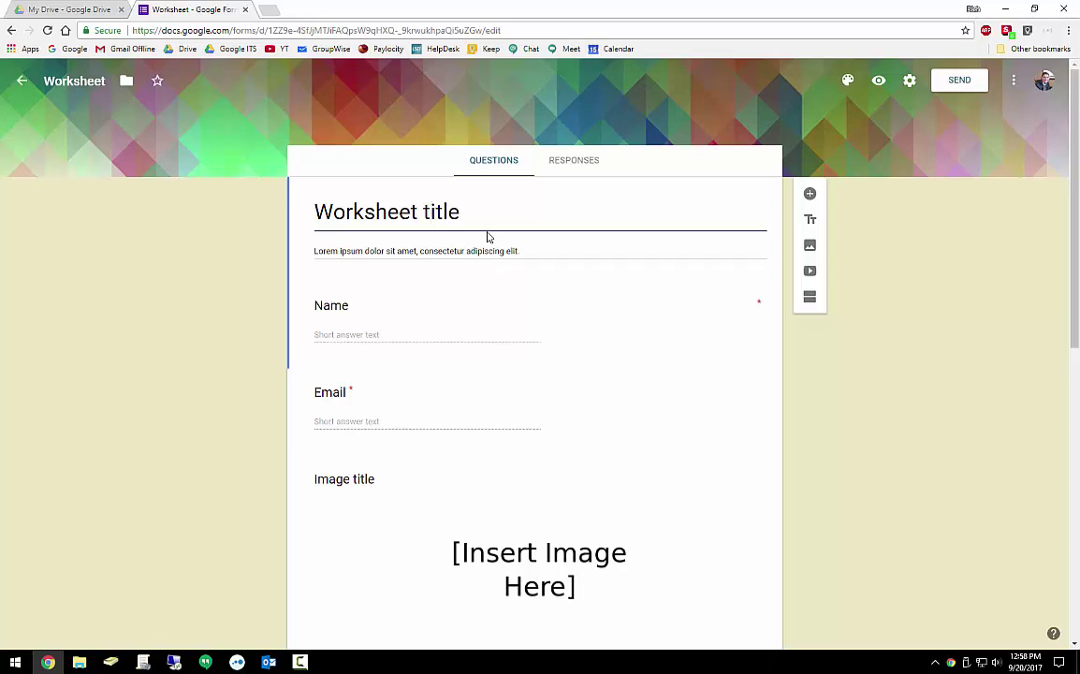
pyautogui.click(386, 426)
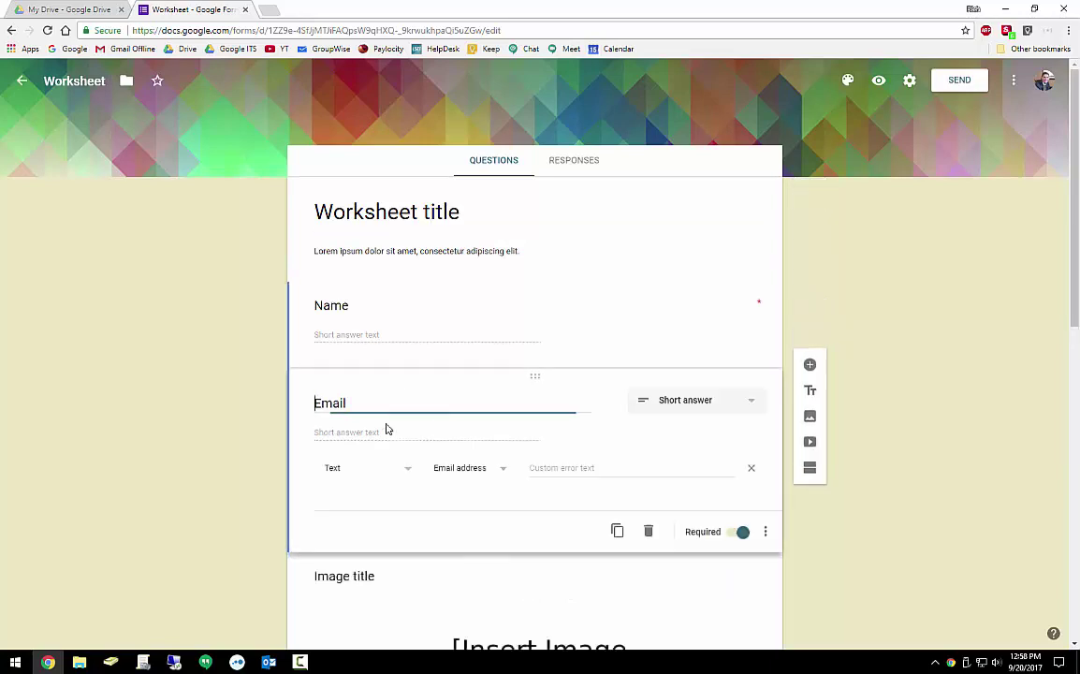
pyautogui.click(752, 408)
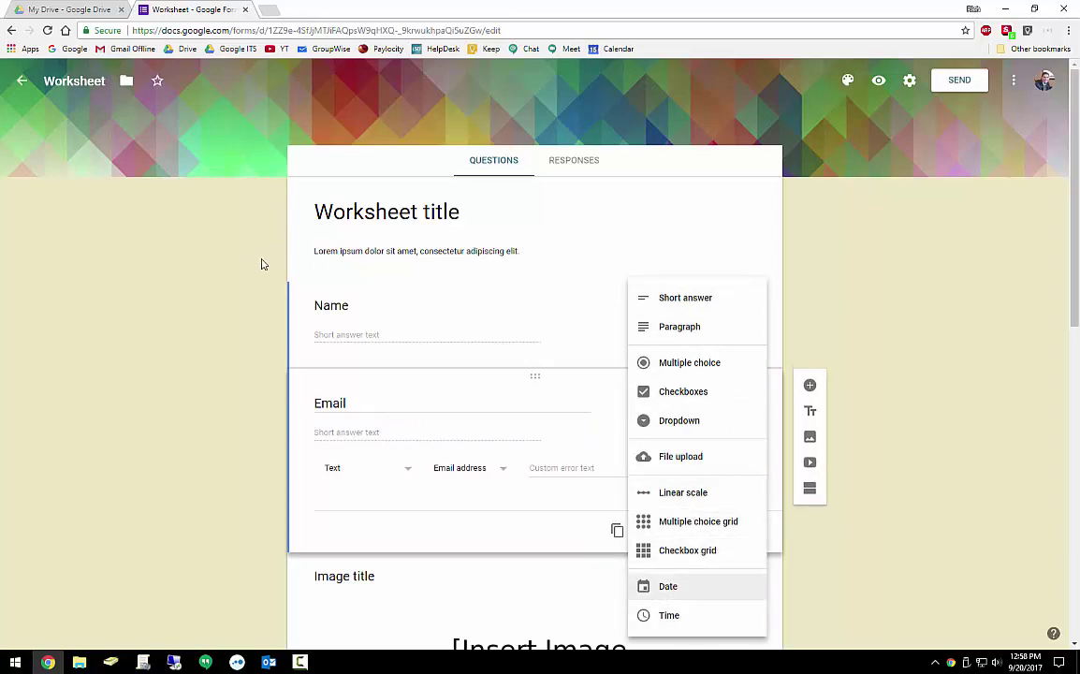
pyautogui.click(373, 344)
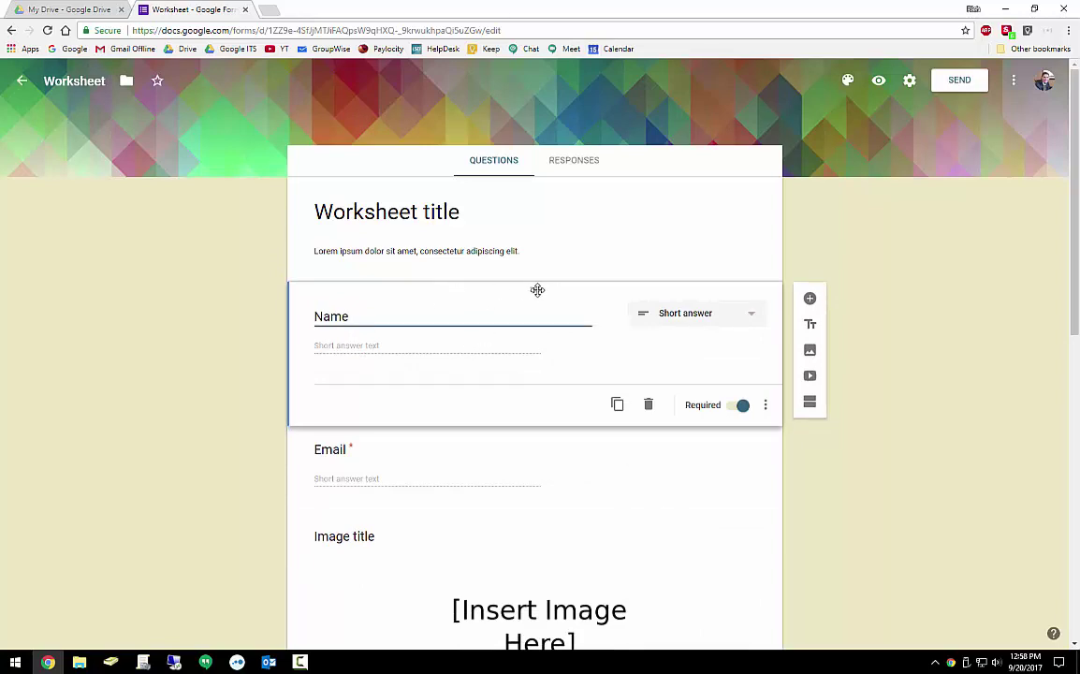
# Move the image placeholder above Name and delete it, keeping Name above Email
pyautogui.moveTo(535, 289); pyautogui.dragTo(538, 449)
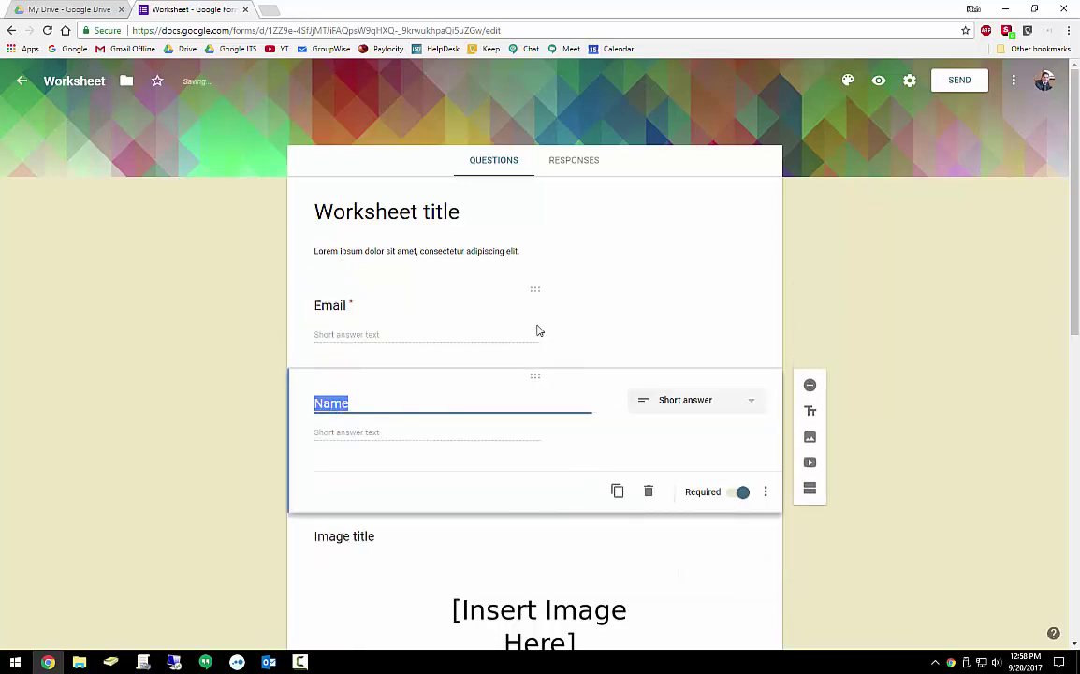
pyautogui.moveTo(535, 376); pyautogui.dragTo(535, 280)
pyautogui.moveTo(532, 518); pyautogui.dragTo(528, 251)
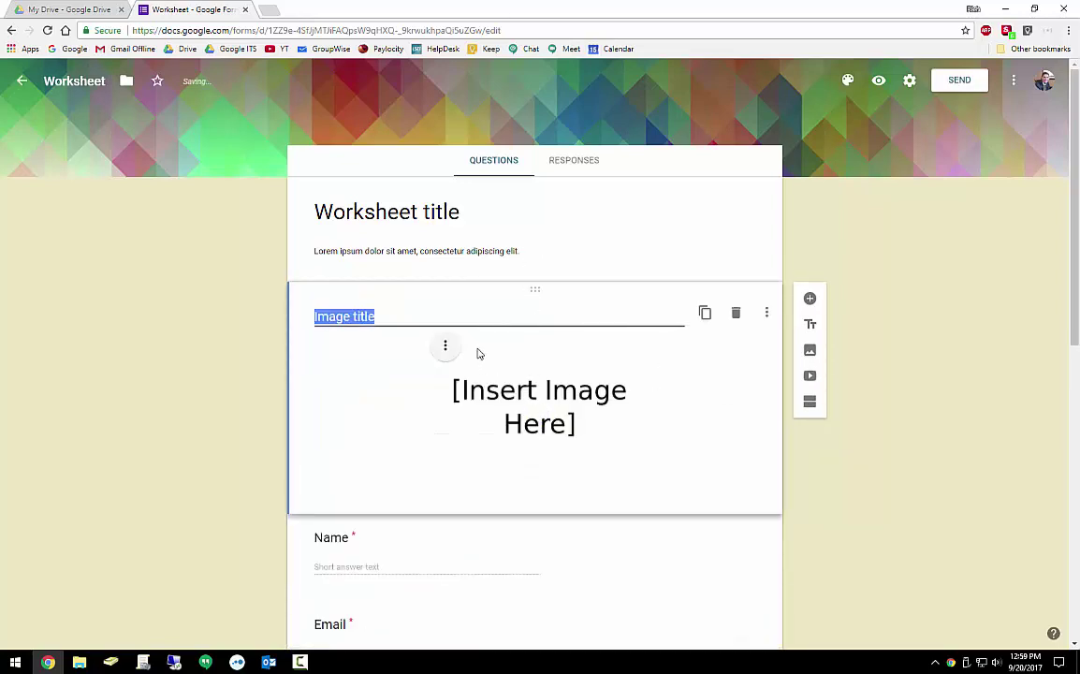
pyautogui.click(736, 313)
pyautogui.click(737, 314)
pyautogui.scroll(-3, 528, 439)
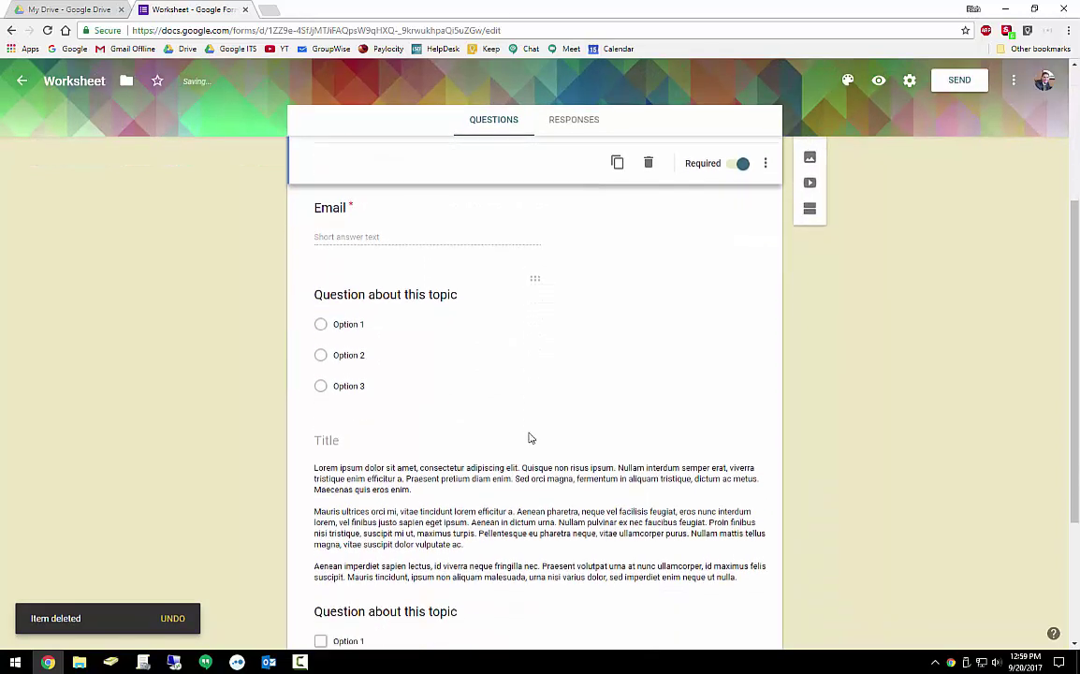
pyautogui.scroll(3, 531, 437)
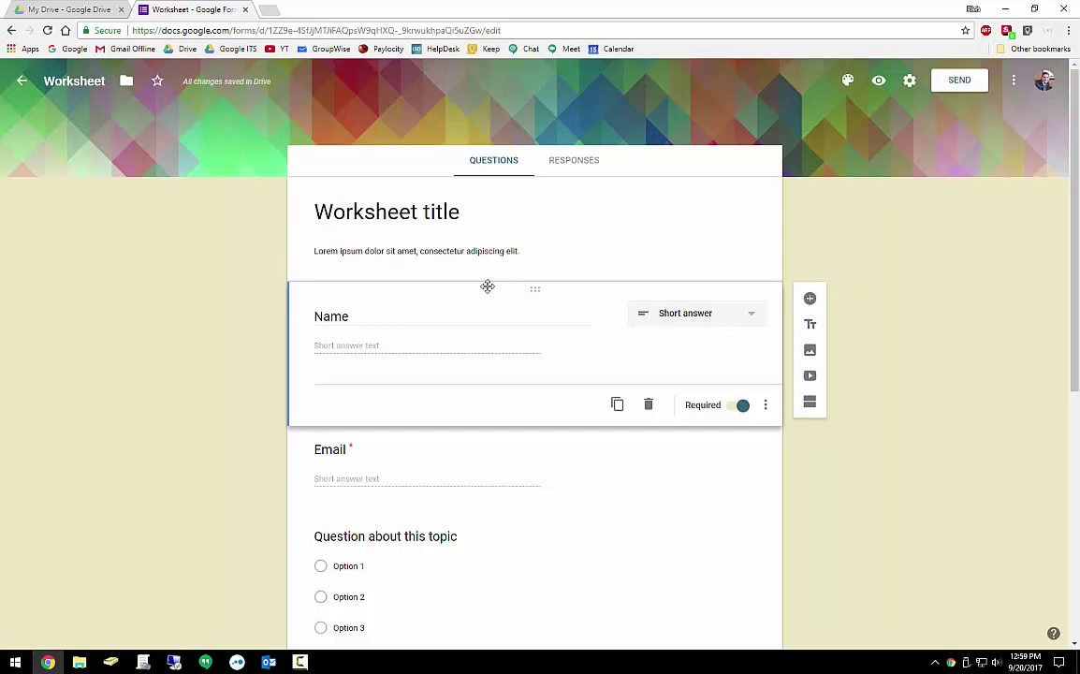
# Rename the form title and the file name to 'Example Form'
pyautogui.click(420, 211)
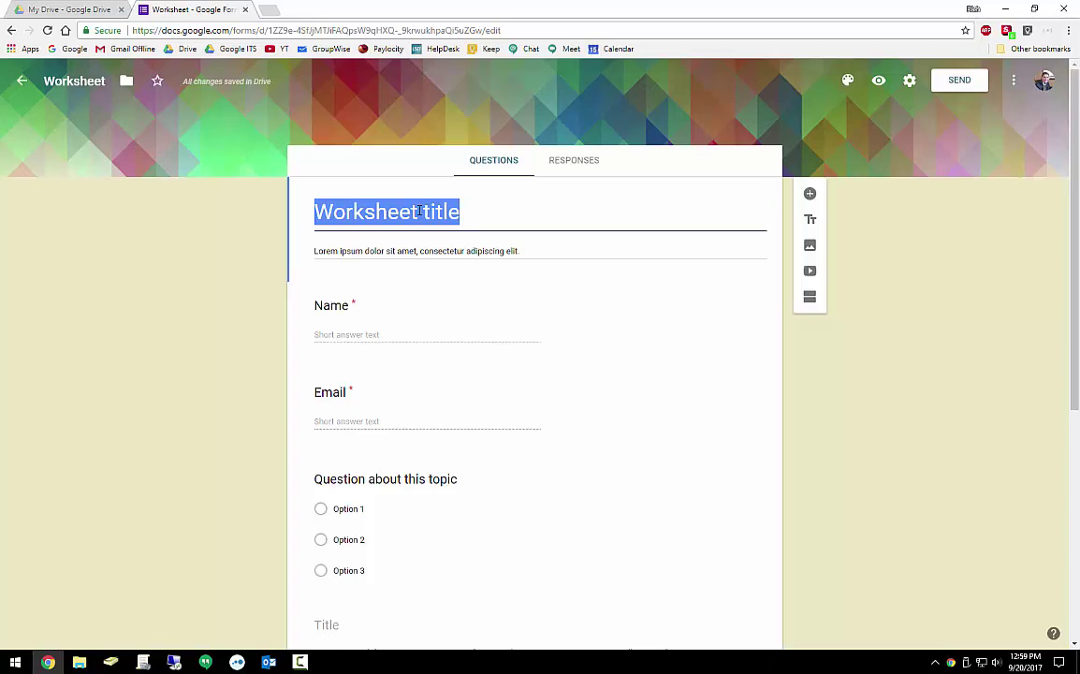
pyautogui.write('Example')
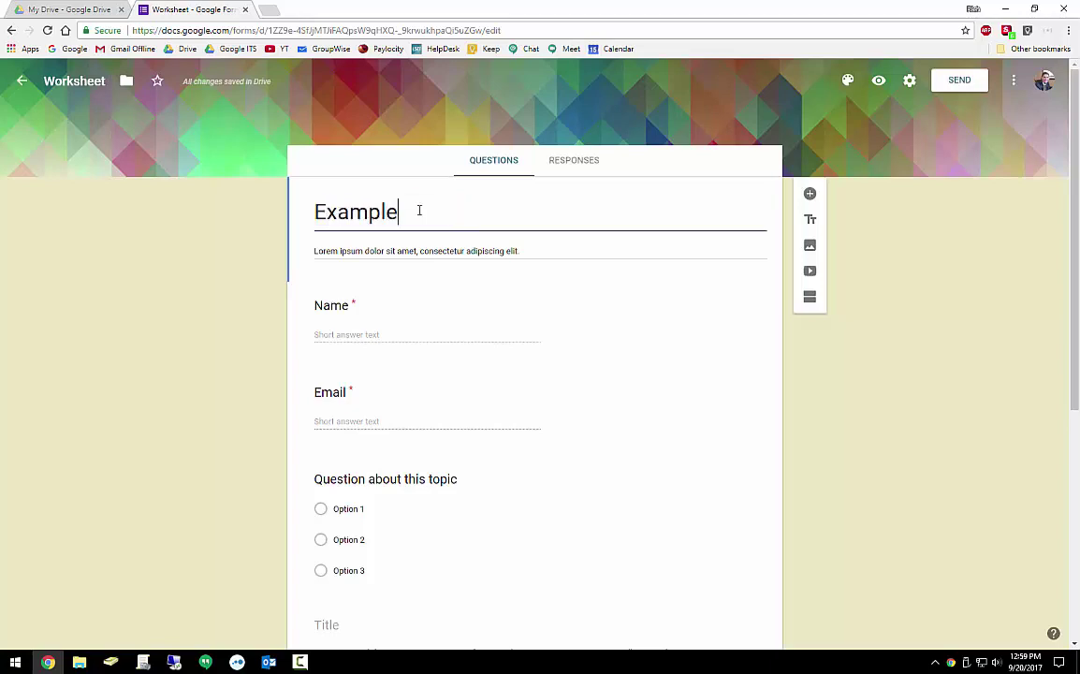
pyautogui.write(' Form')
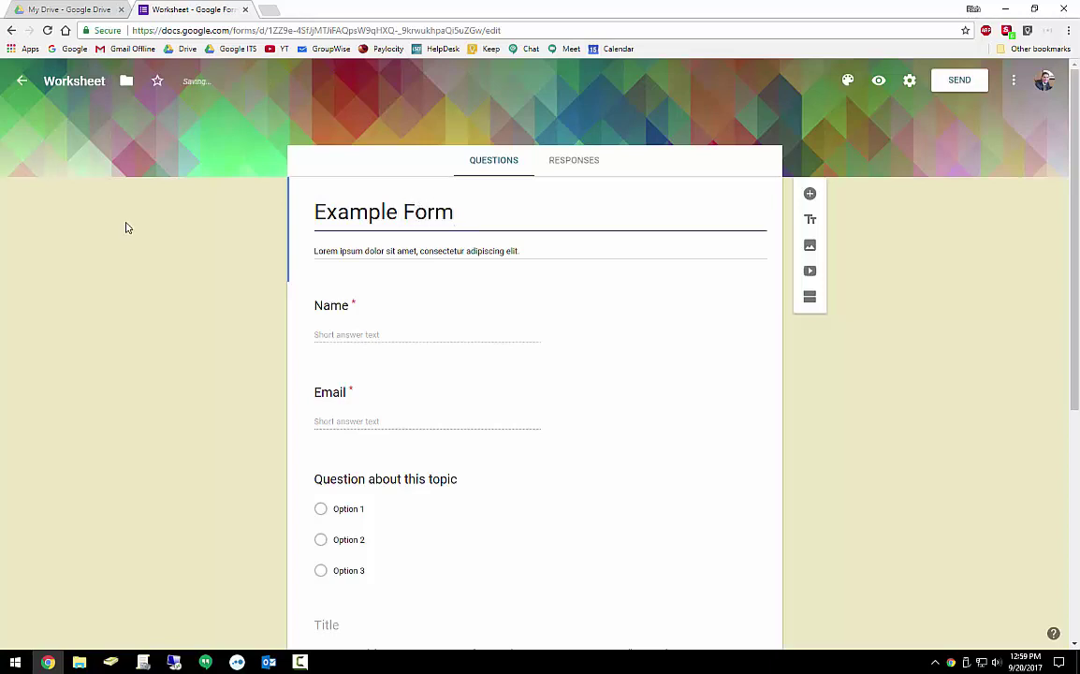
pyautogui.click(130, 229)
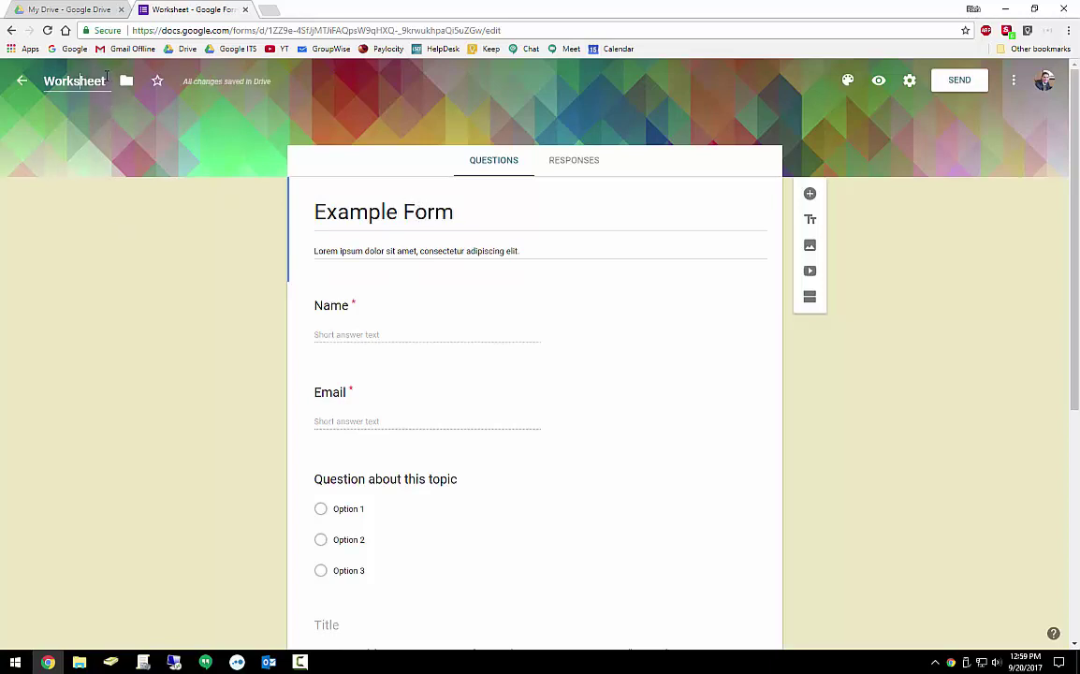
pyautogui.write('Exampl')
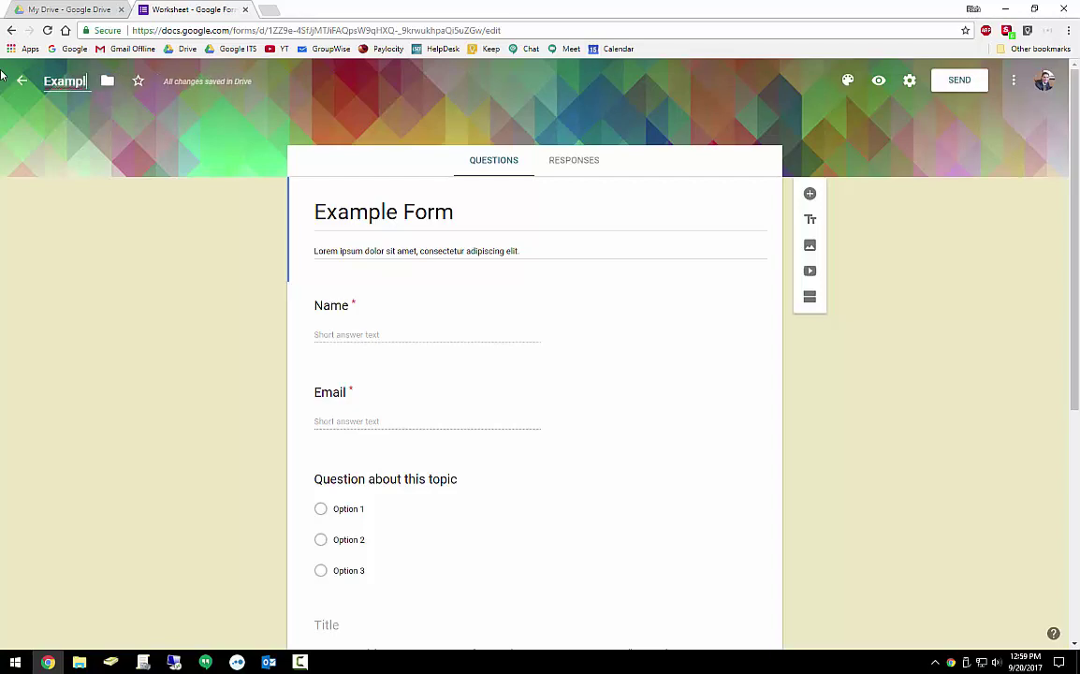
pyautogui.write('e Form')
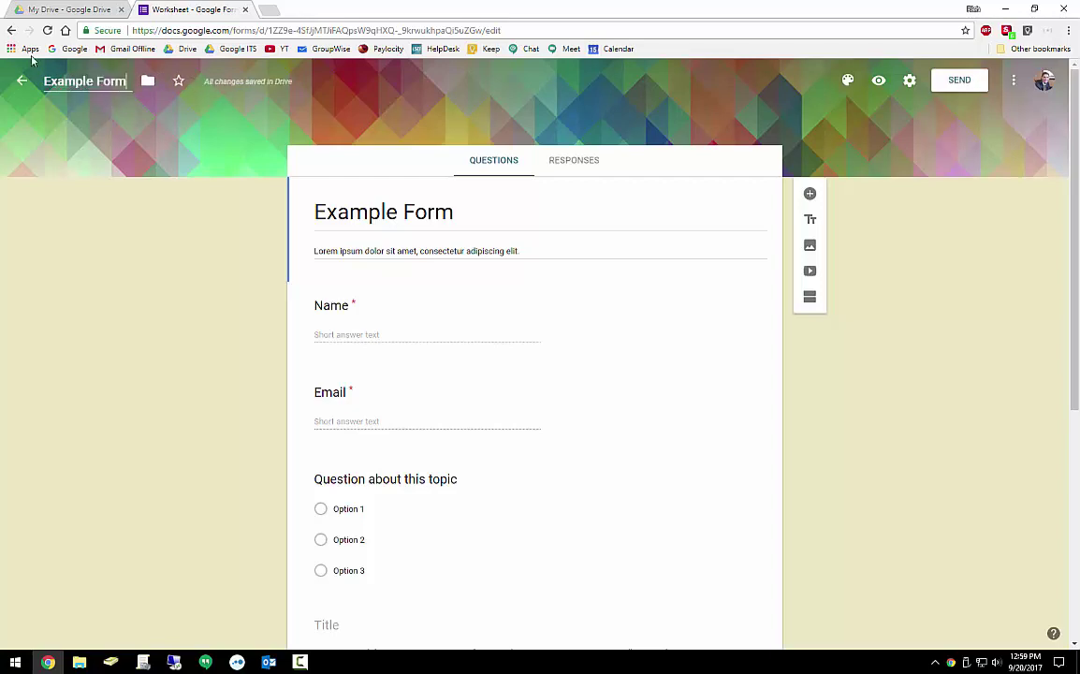
# Delete the Lorem ipsum description line beneath the title
pyautogui.tripleClick(563, 249)
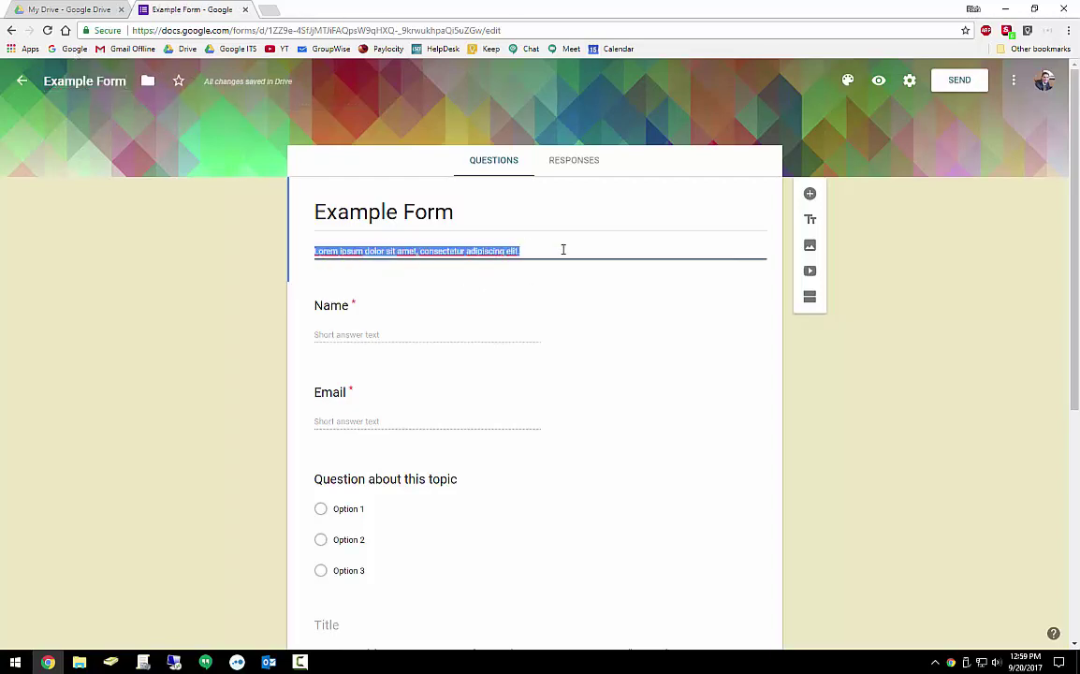
pyautogui.click(509, 250)
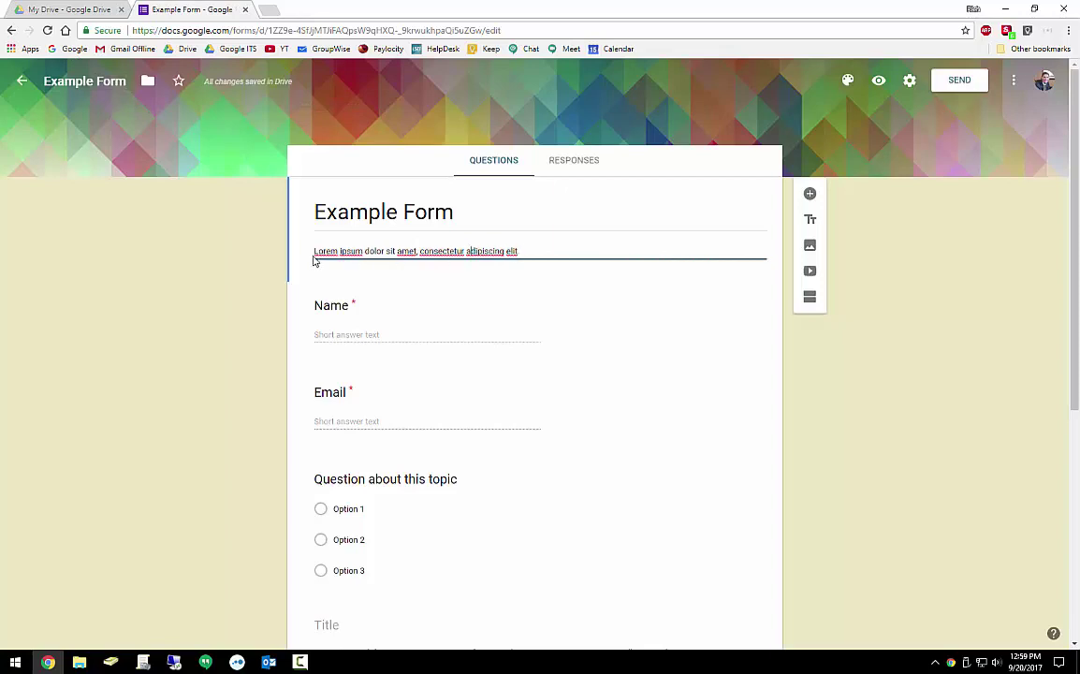
pyautogui.moveTo(314, 253); pyautogui.dragTo(530, 251)
pyautogui.click(531, 251)
pyautogui.scroll(-1, 559, 233)
pyautogui.scroll(1, 547, 221)
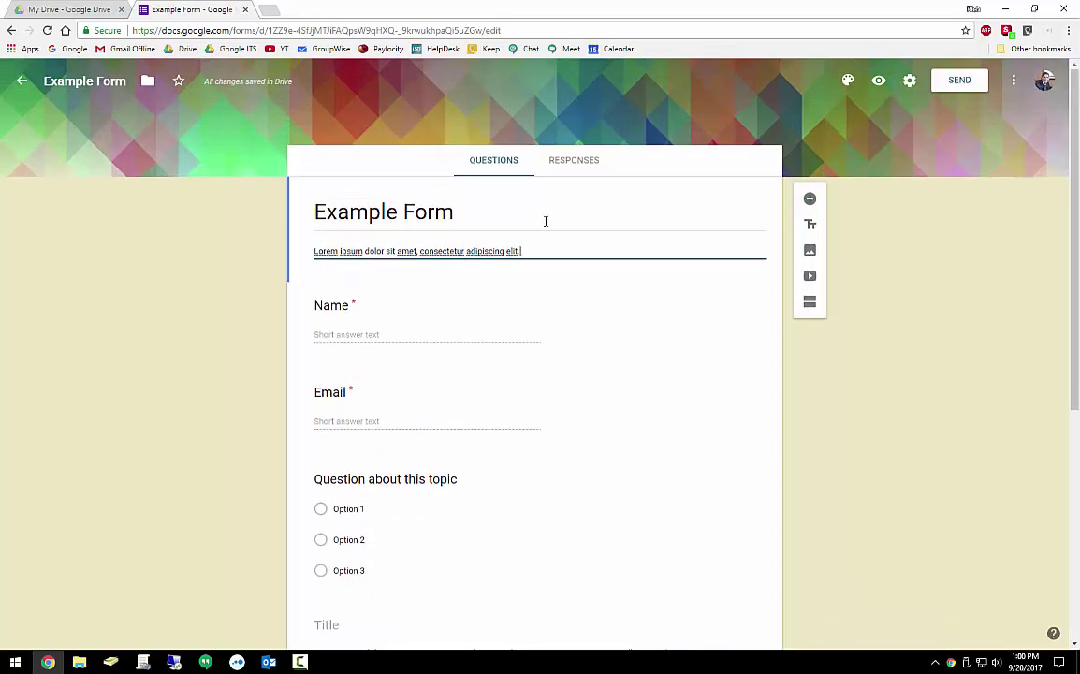
pyautogui.moveTo(534, 250); pyautogui.dragTo(111, 234)
pyautogui.press('BackSpace')
# Make Name optional, then duplicate it and title the copy 'Favorite Color'
pyautogui.click(335, 339)
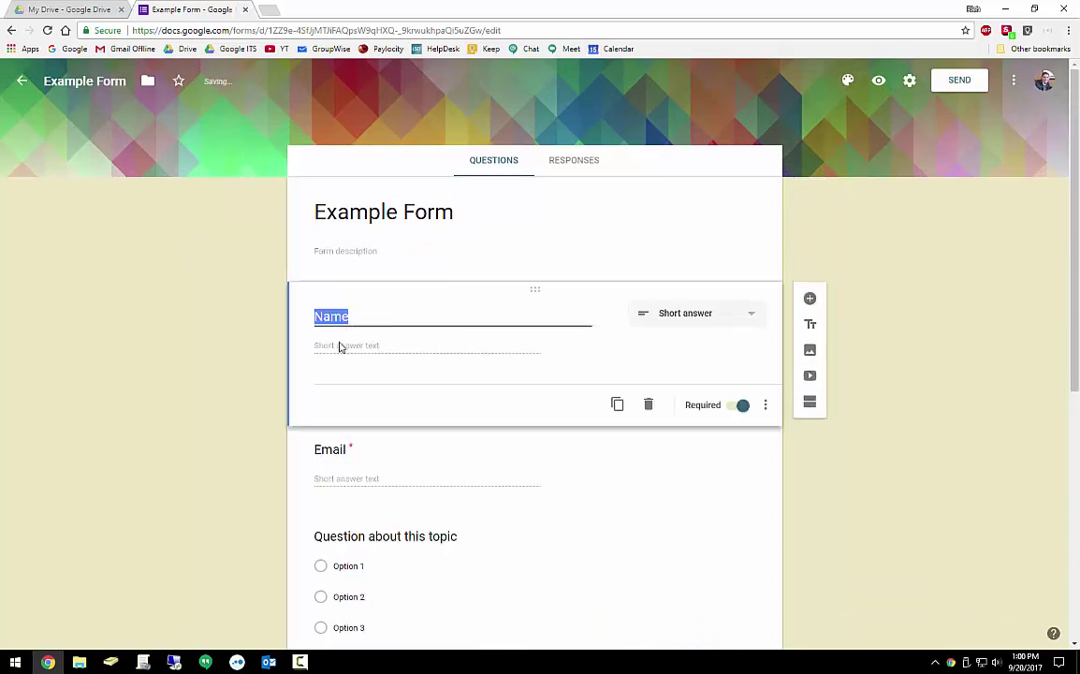
pyautogui.scroll(-2, 411, 318)
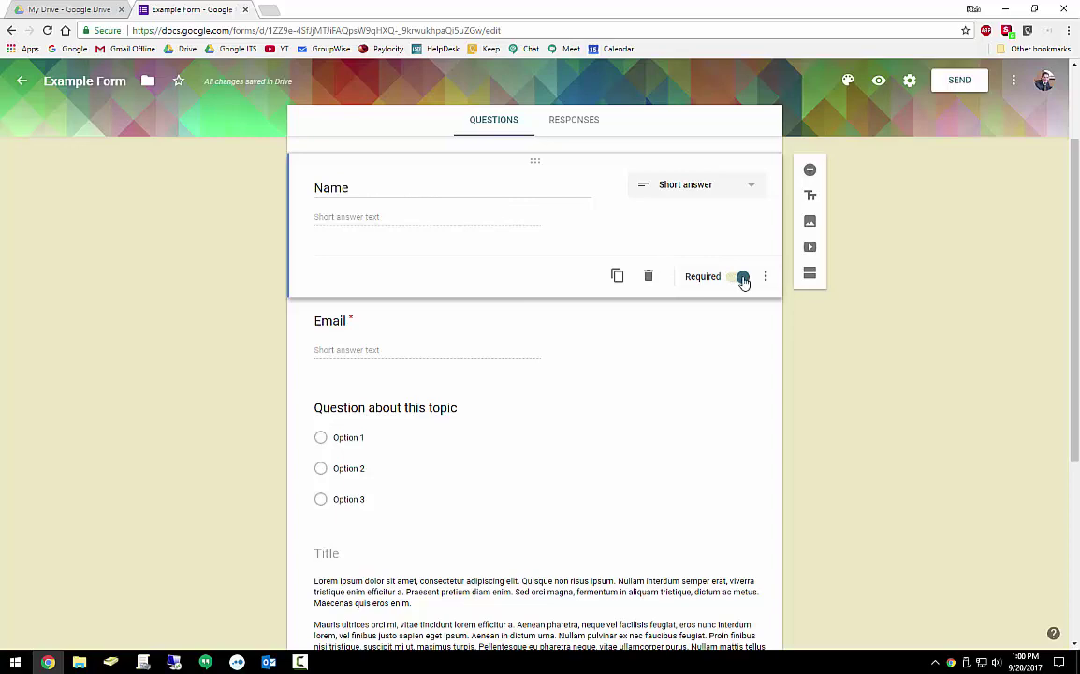
pyautogui.click(743, 279)
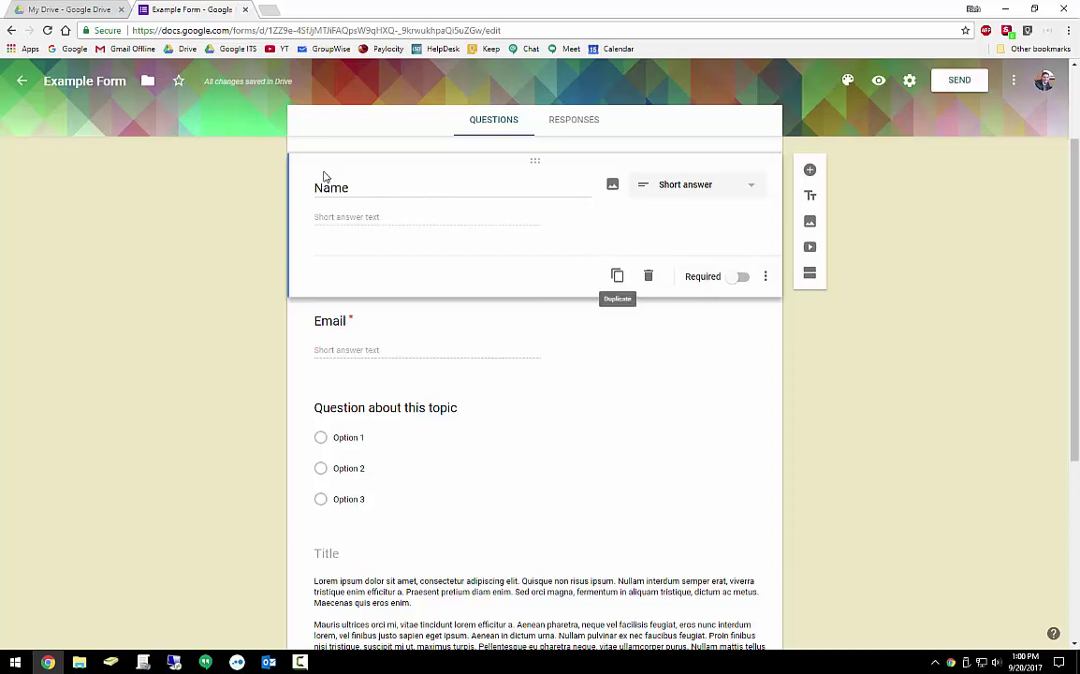
pyautogui.click(618, 278)
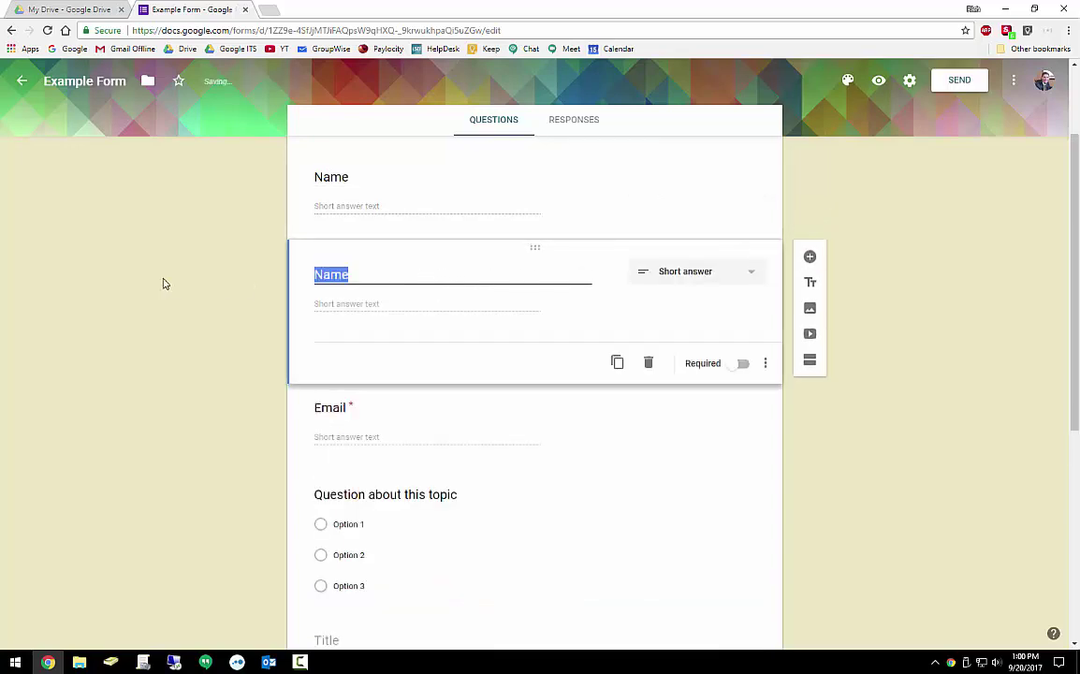
pyautogui.write('Favorit')
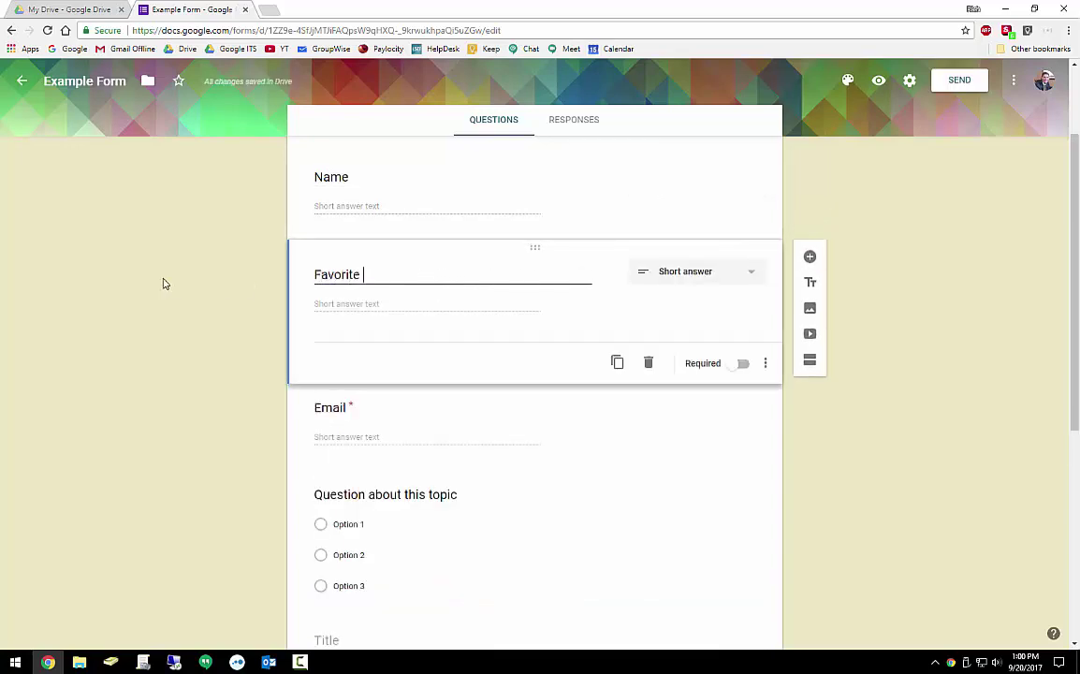
pyautogui.write('e Color')
# Change the Favorite Color question type to Multiple choice
pyautogui.click(754, 274)
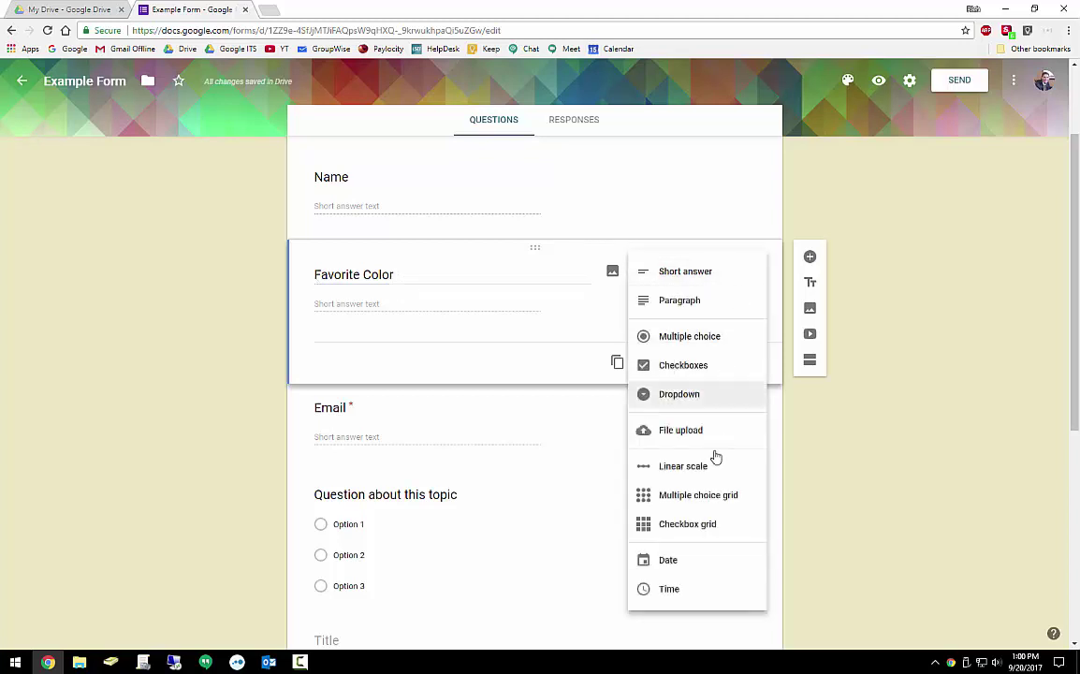
pyautogui.click(697, 365)
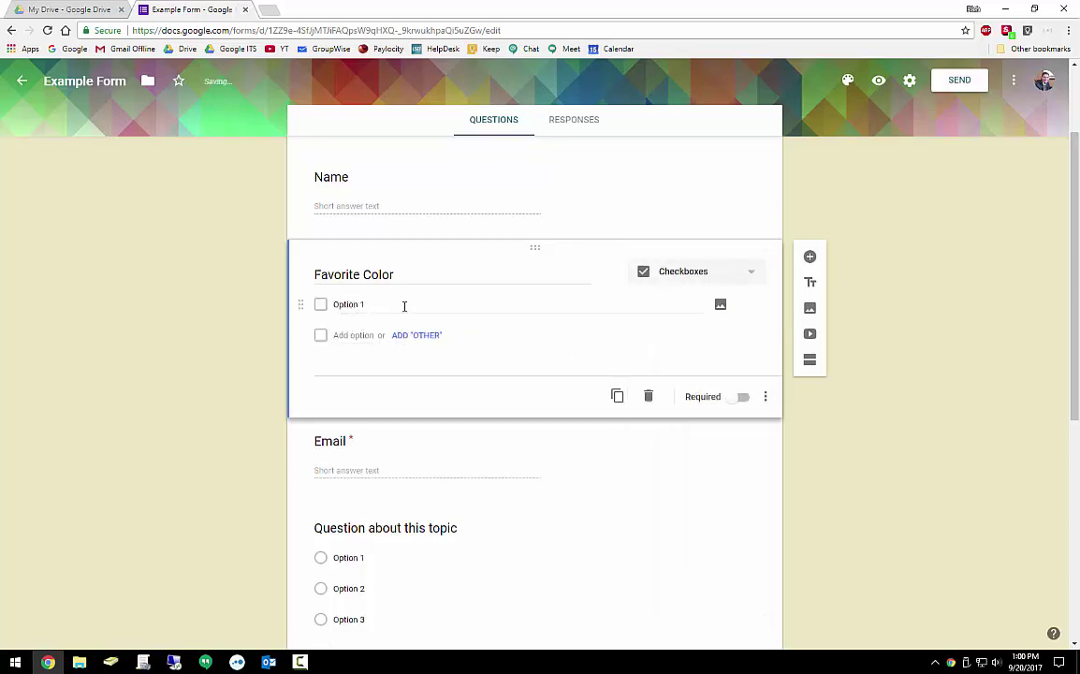
pyautogui.click(760, 274)
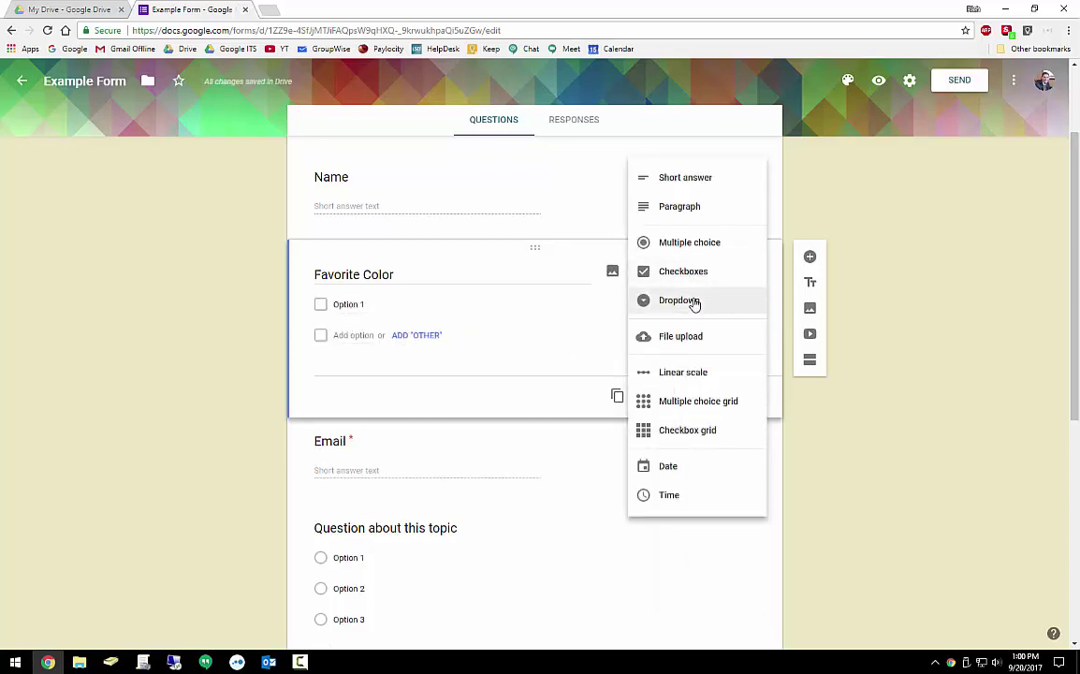
pyautogui.click(692, 242)
# Enter Blue, Green, Red and Yellow as answer options and add an Other choice
pyautogui.click(372, 305)
pyautogui.write('lue')
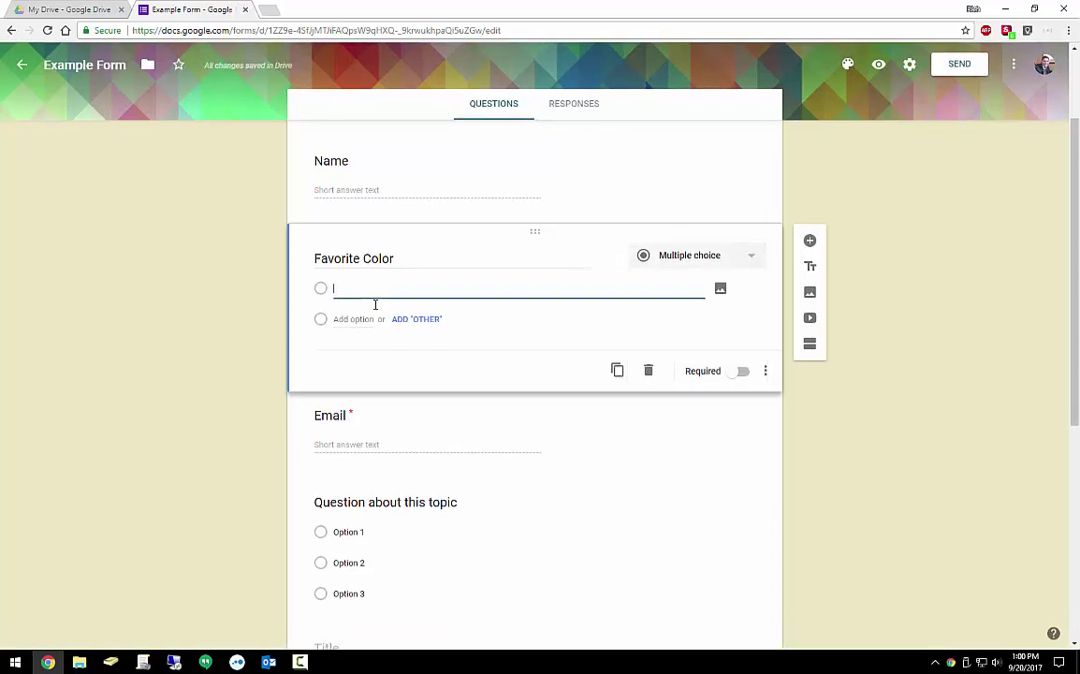
pyautogui.press('Return')
pyautogui.write('Green')
pyautogui.press('Return')
pyautogui.write('Red')
pyautogui.press('Return')
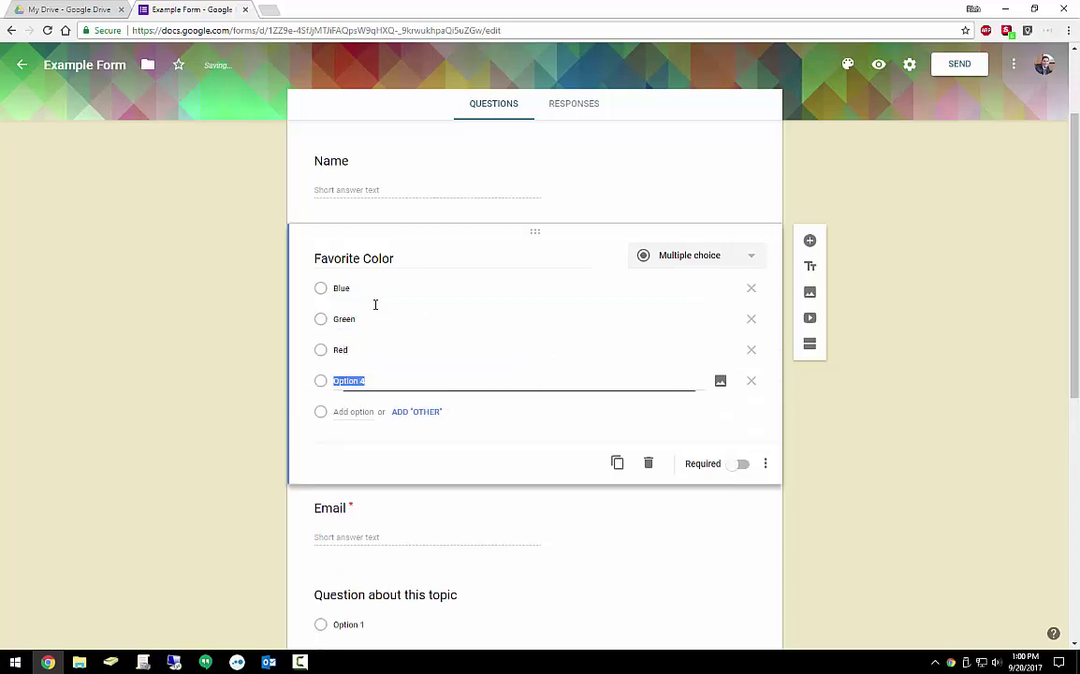
pyautogui.write('Yell')
pyautogui.click(323, 414)
pyautogui.click(420, 414)
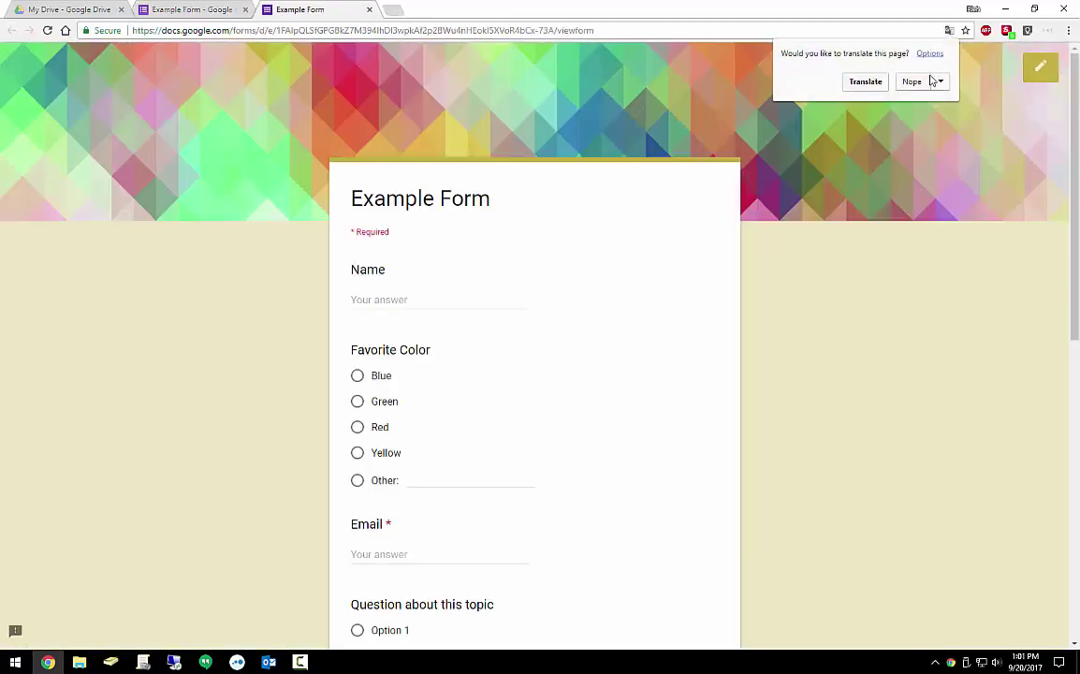
# In the live form, enter a test name, choose Blue, and fill in the email address
pyautogui.click(922, 82)
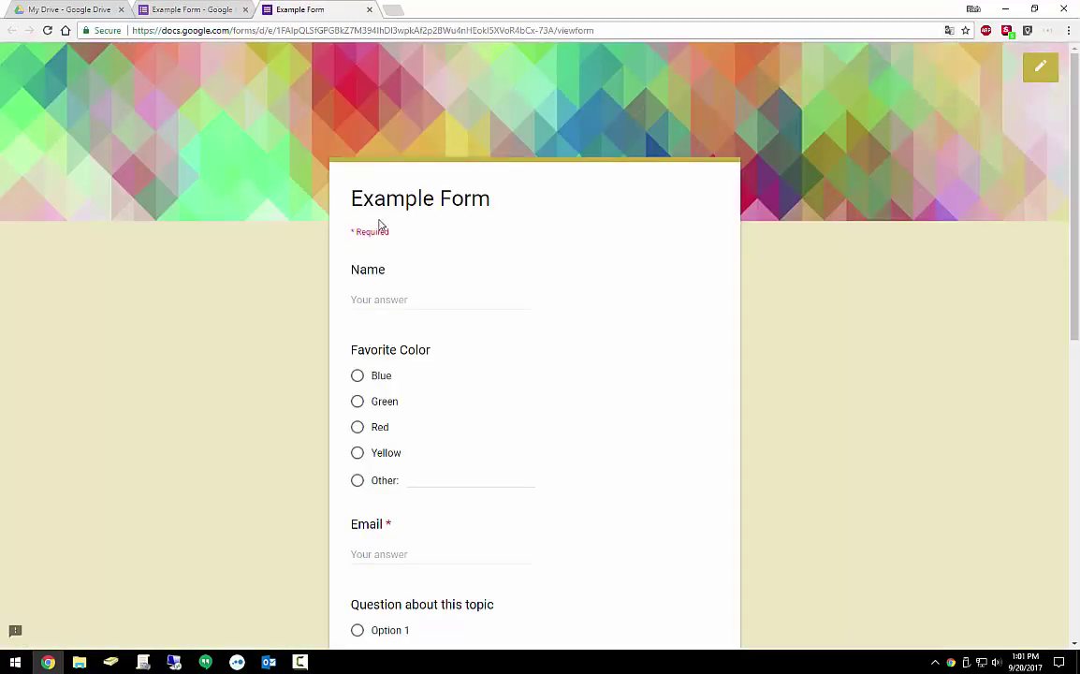
pyautogui.scroll(-5, 405, 246)
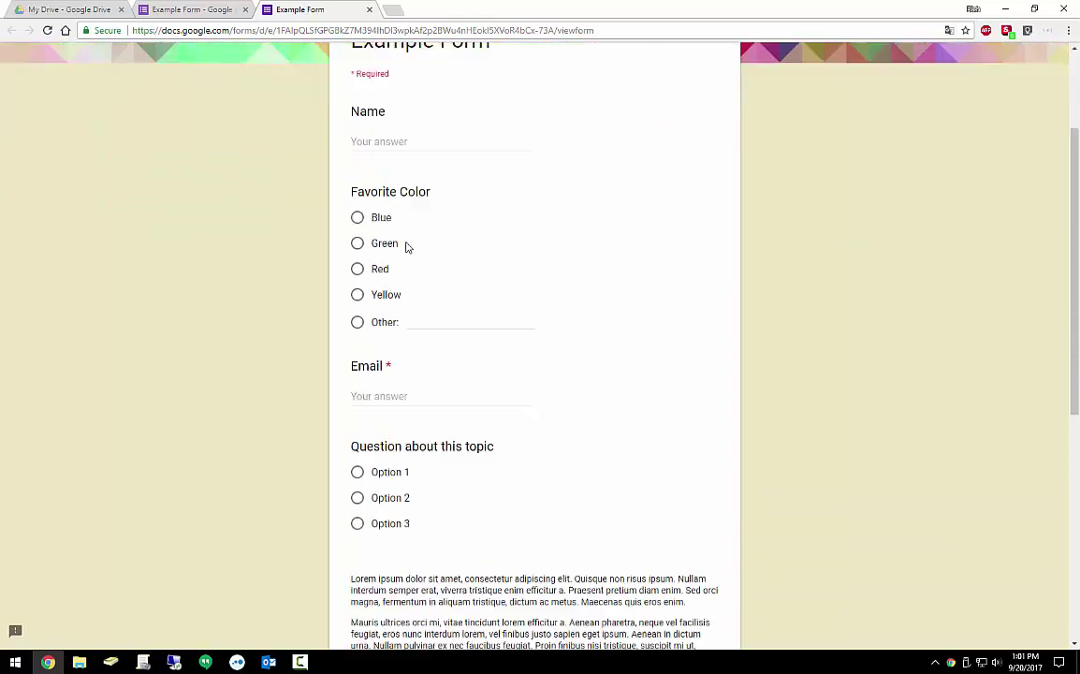
pyautogui.moveTo(358, 245); pyautogui.dragTo(582, 360)
pyautogui.click(583, 348)
pyautogui.scroll(5, 580, 323)
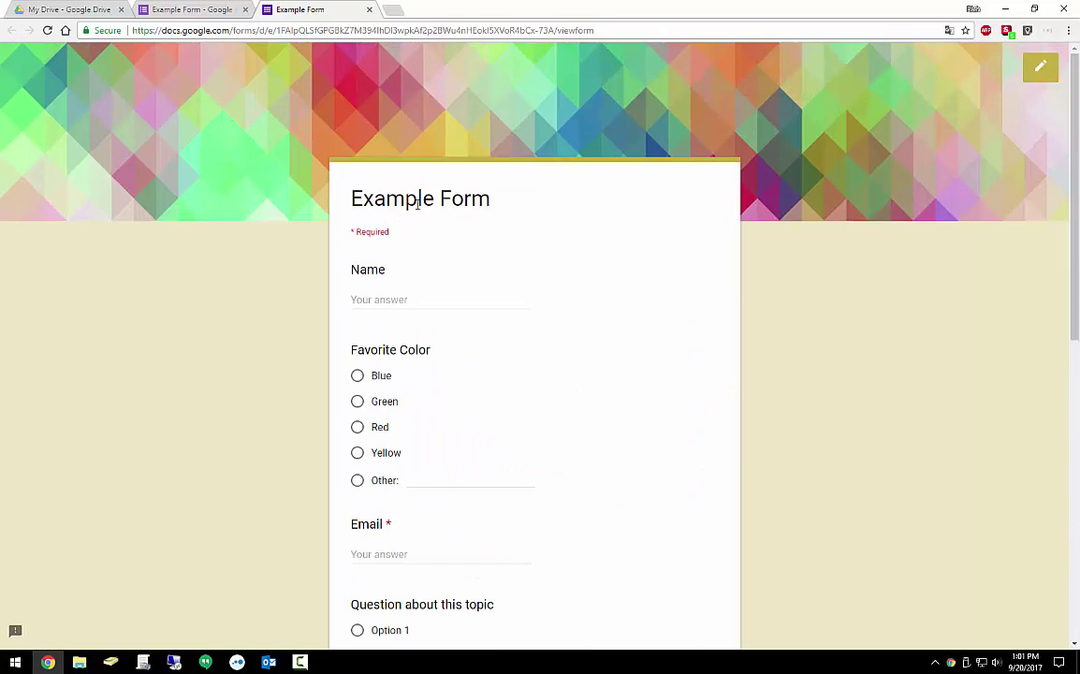
pyautogui.click(374, 300)
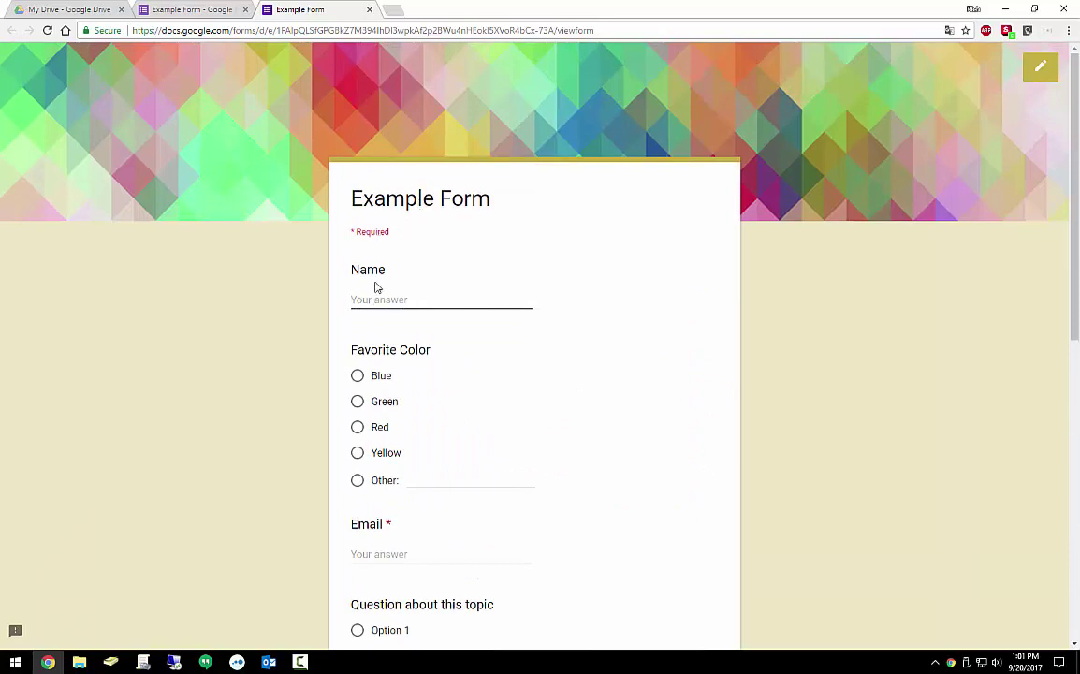
pyautogui.write('Test')
pyautogui.click(359, 378)
pyautogui.scroll(-3, 475, 373)
pyautogui.scroll(-2, 414, 378)
pyautogui.click(410, 362)
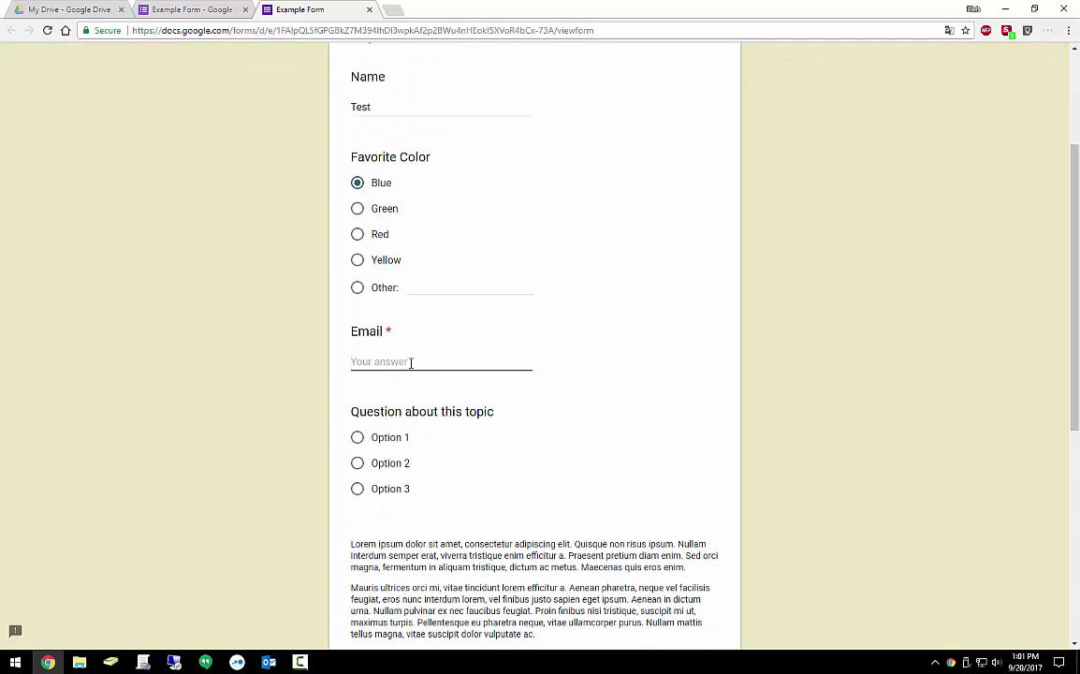
# Pick Option 2 and tick Option 1, answer 'No questions, looks great!', and submit
pyautogui.scroll(-2, 371, 403)
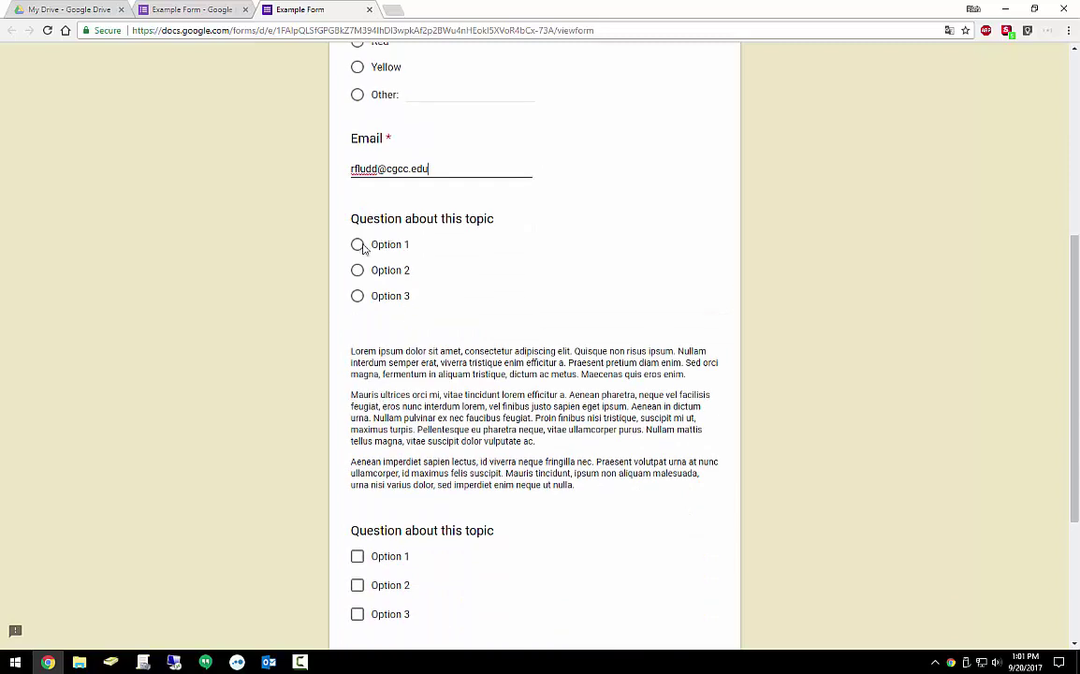
pyautogui.click(358, 271)
pyautogui.scroll(-2, 404, 274)
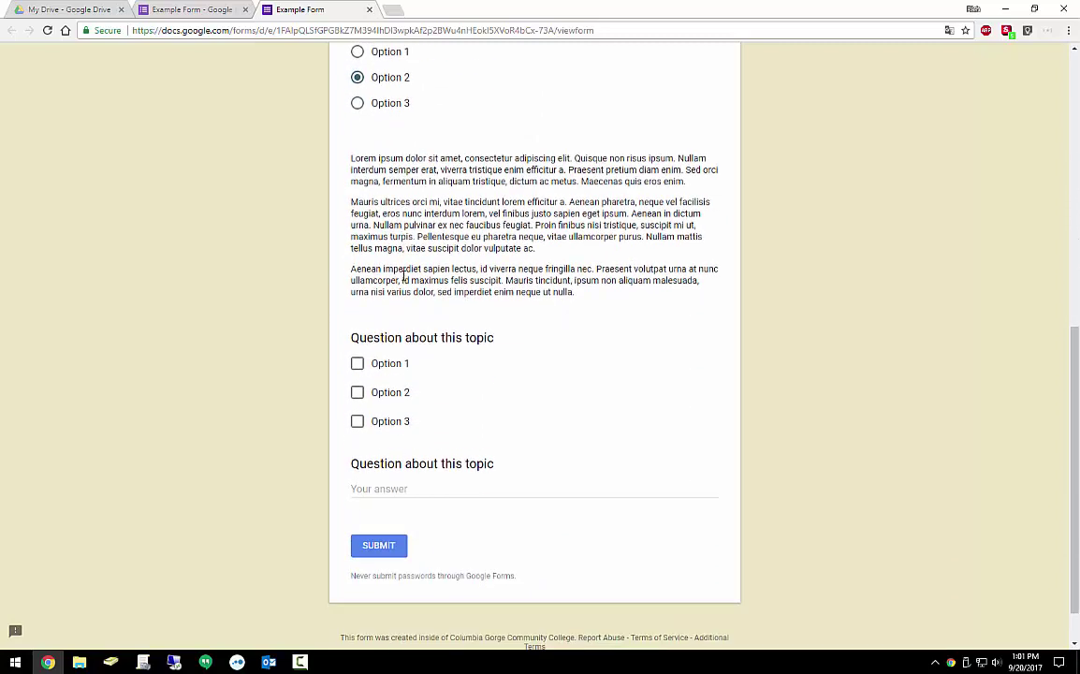
pyautogui.click(357, 364)
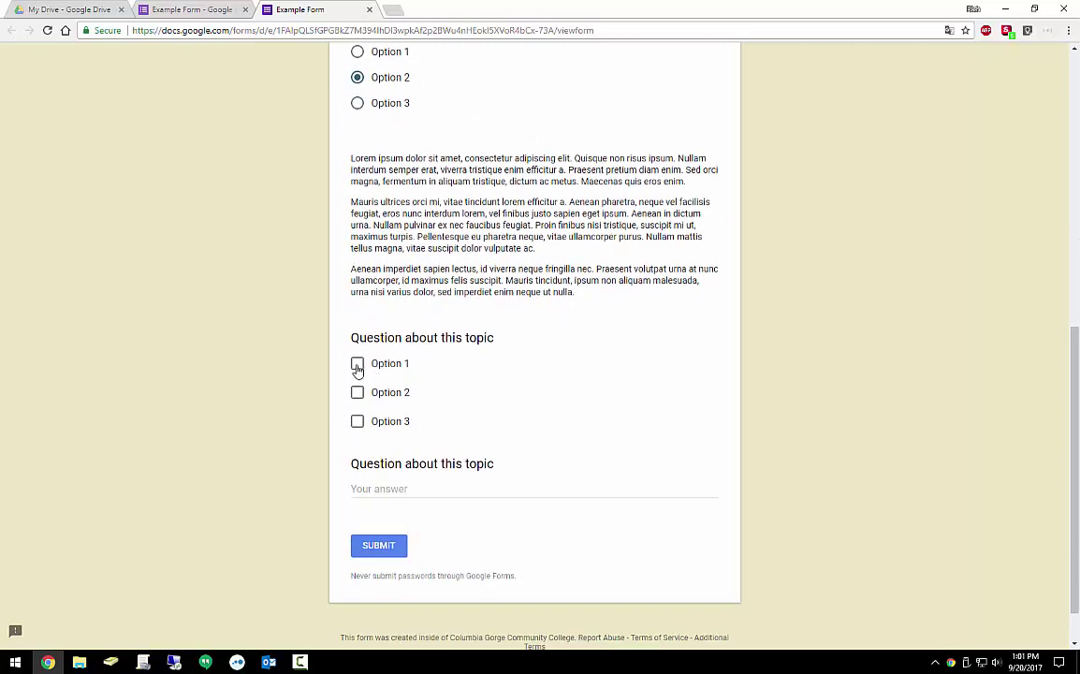
pyautogui.click(404, 492)
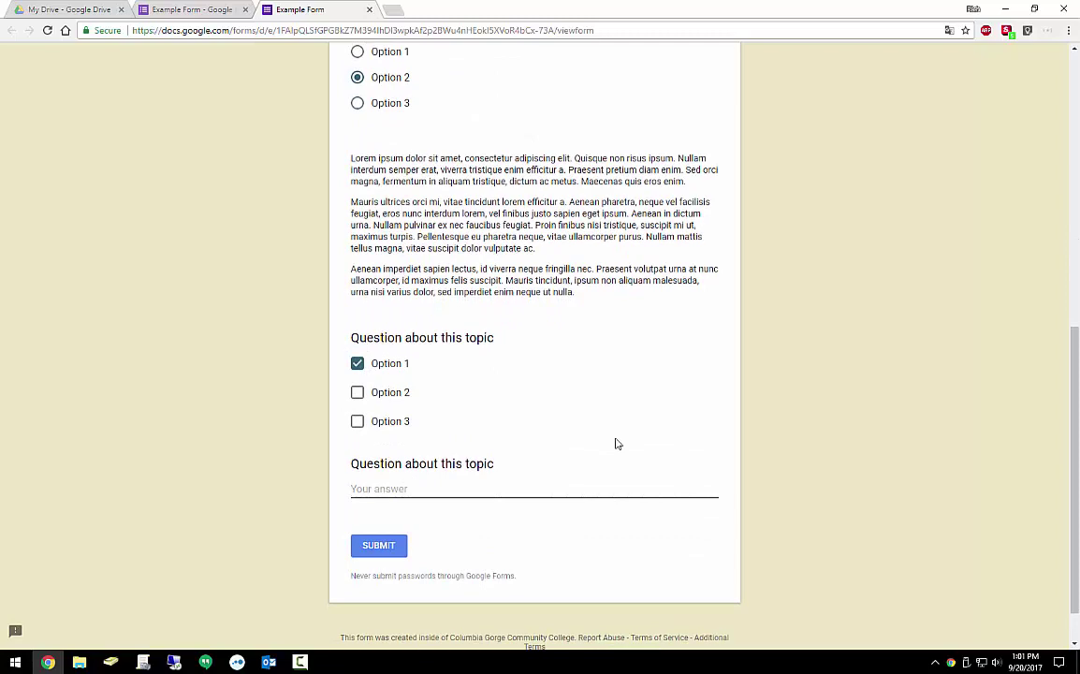
pyautogui.write('No ques')
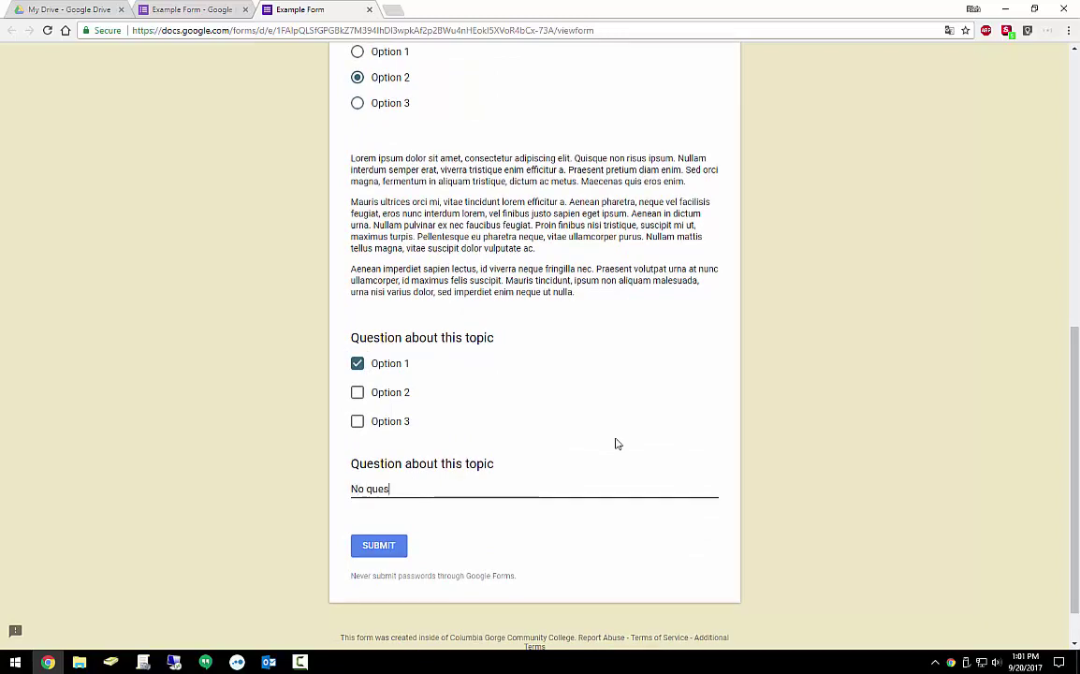
pyautogui.write('tions, looks great')
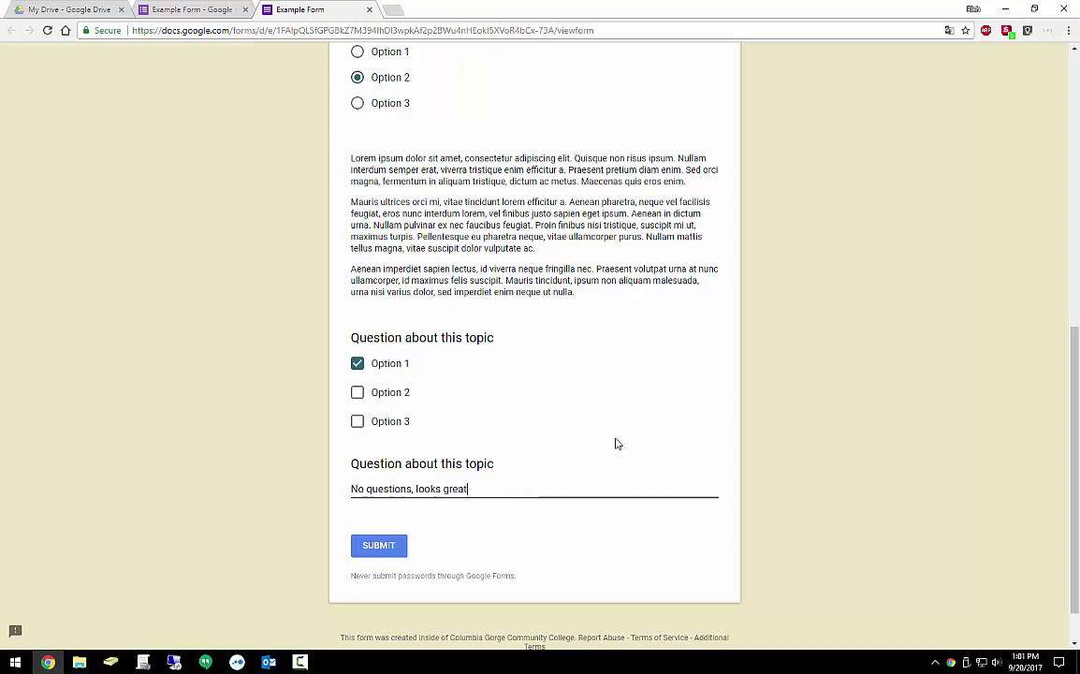
pyautogui.write('!')
pyautogui.click(368, 547)
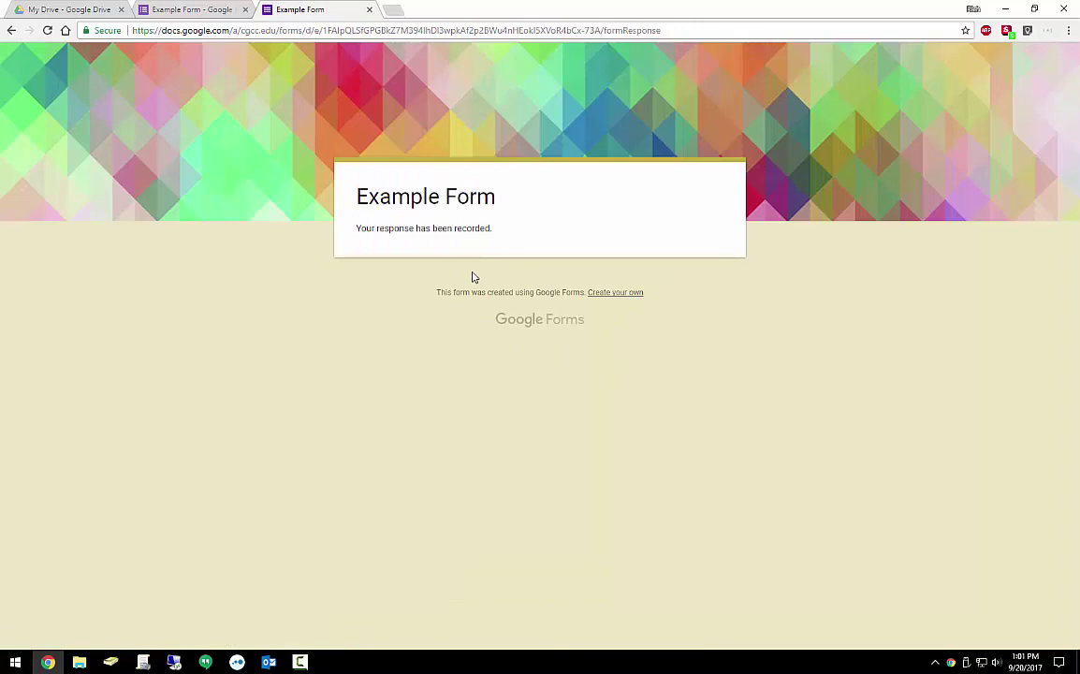
# Review the single collected response in the Summary and Individual views
pyautogui.click(368, 9)
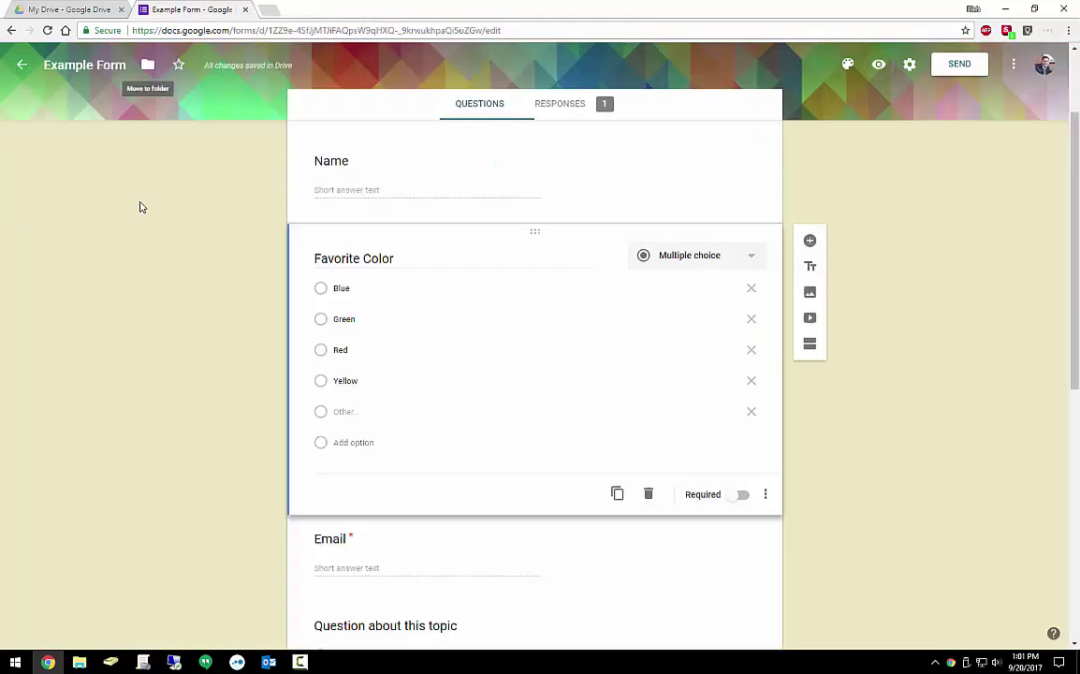
pyautogui.scroll(2, 164, 239)
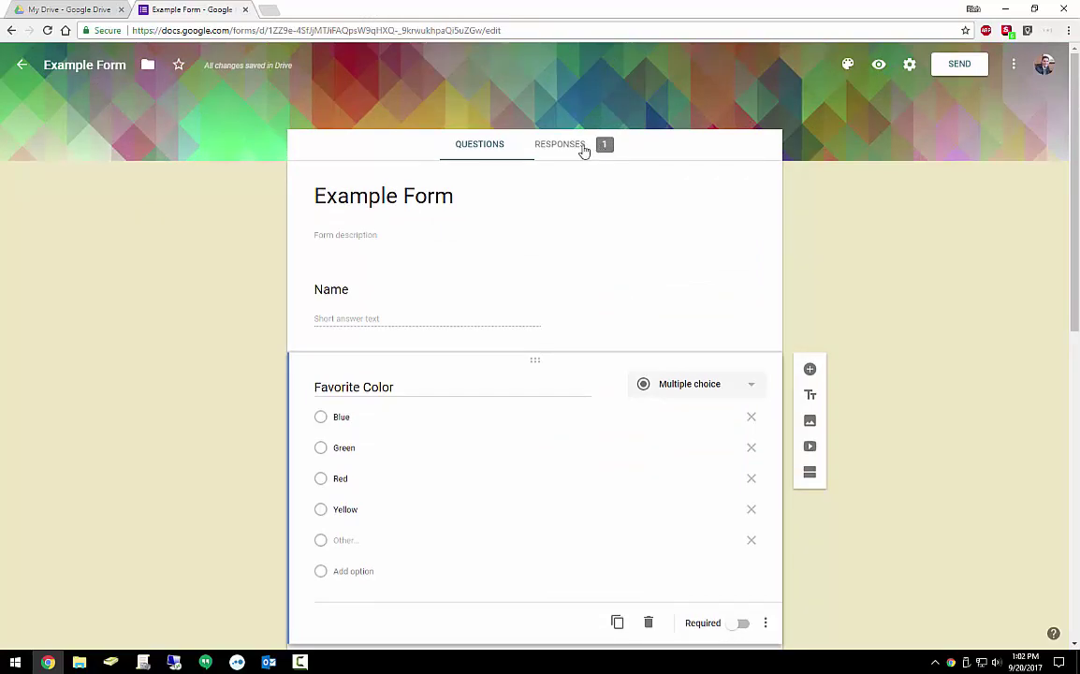
pyautogui.click(560, 147)
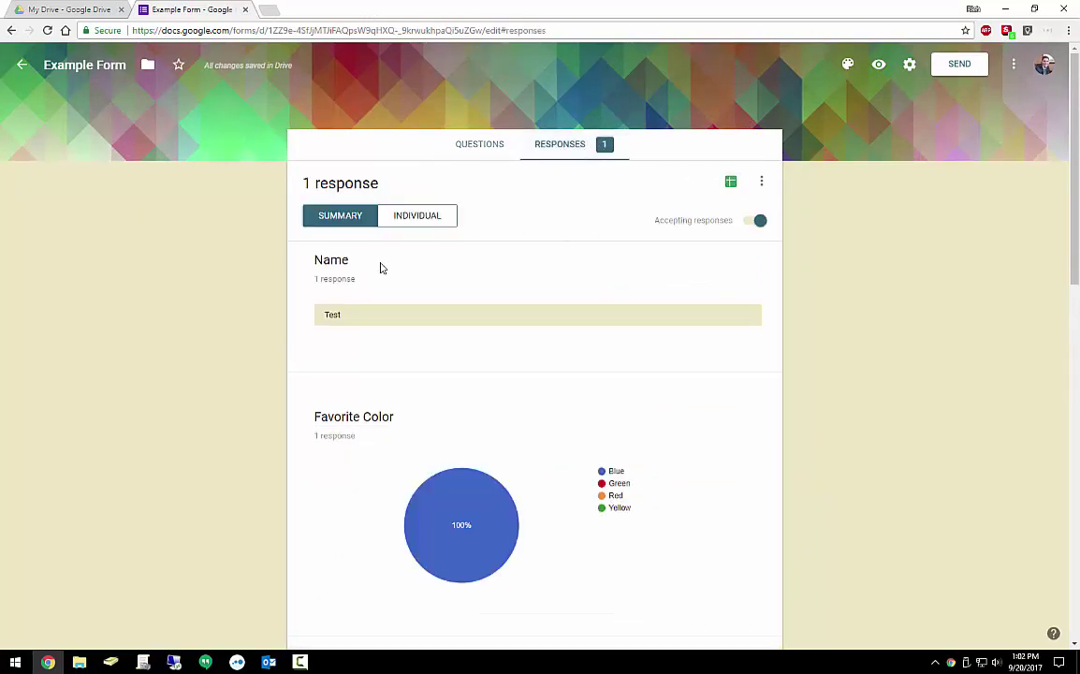
pyautogui.scroll(-3, 402, 281)
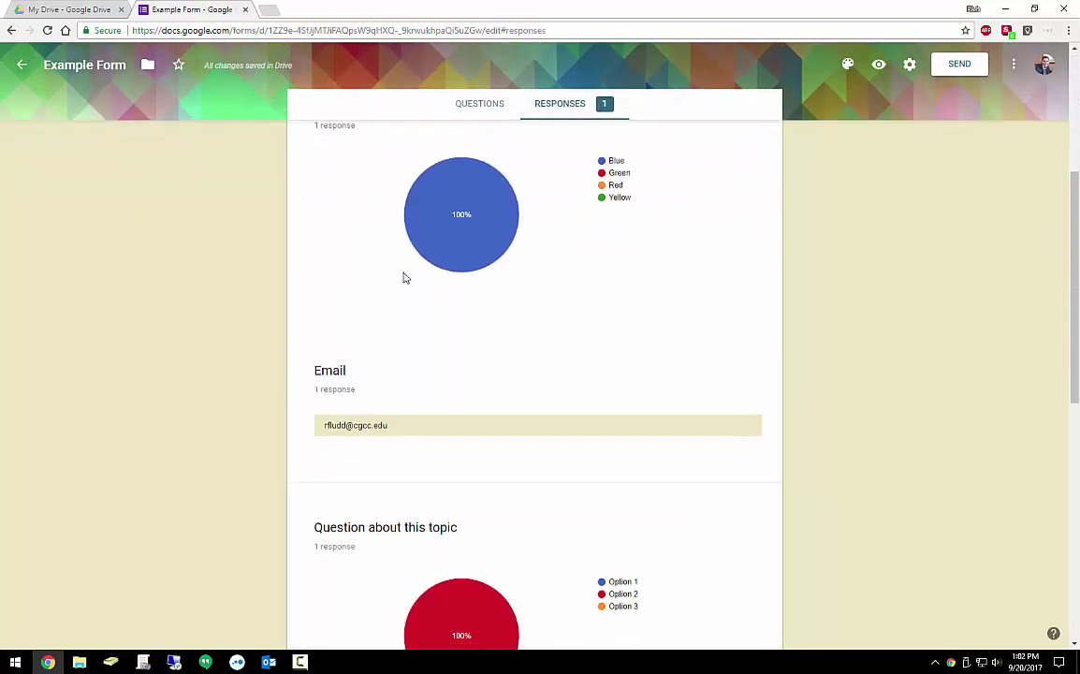
pyautogui.scroll(-5, 404, 277)
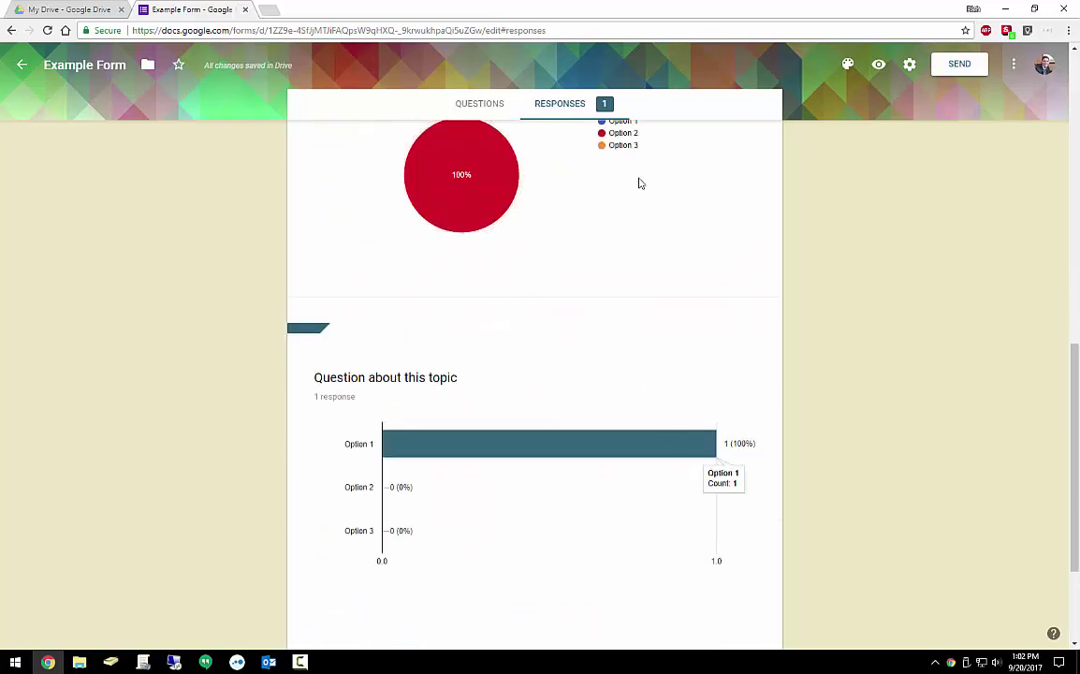
pyautogui.scroll(-2, 570, 294)
pyautogui.scroll(10, 570, 293)
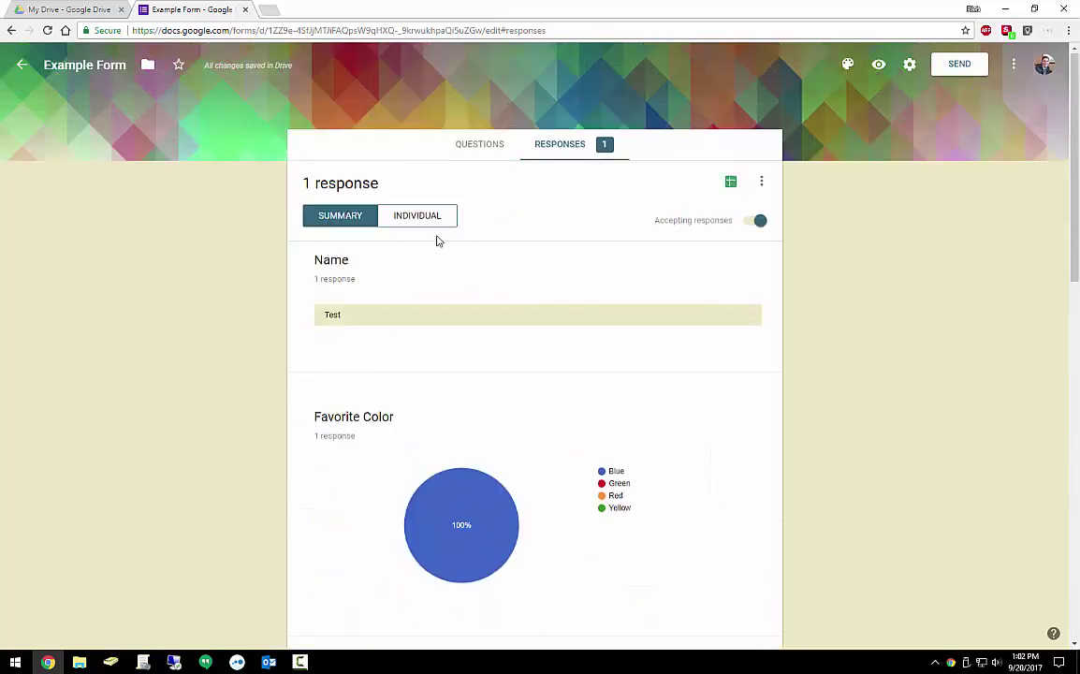
pyautogui.click(440, 222)
pyautogui.scroll(-10, 467, 277)
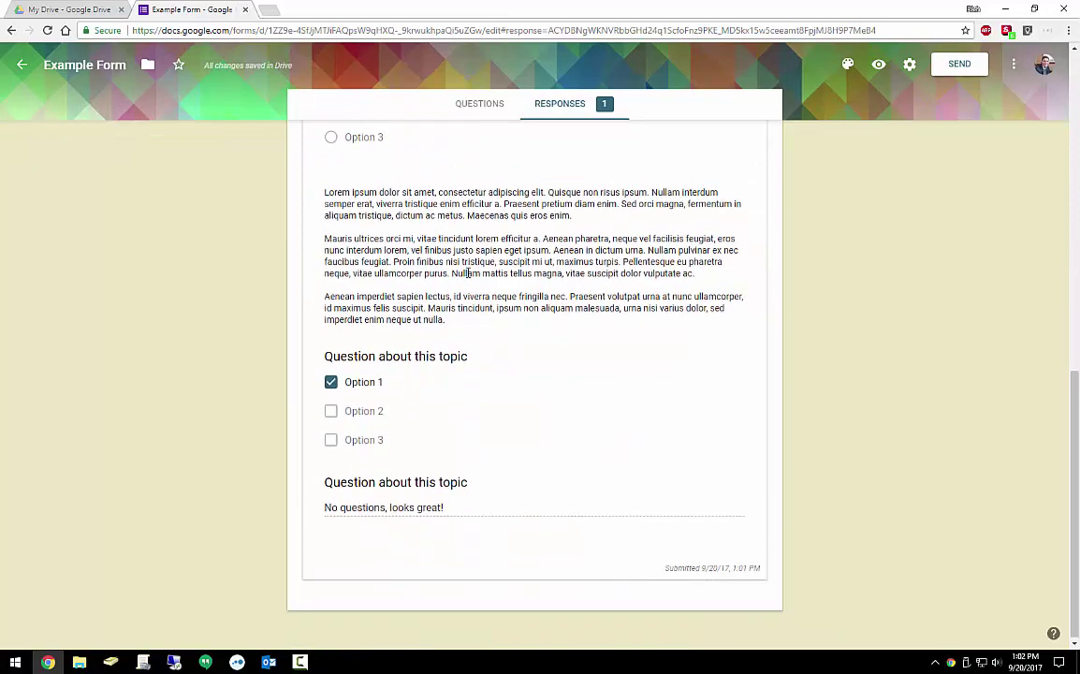
pyautogui.scroll(10, 467, 273)
pyautogui.click(354, 215)
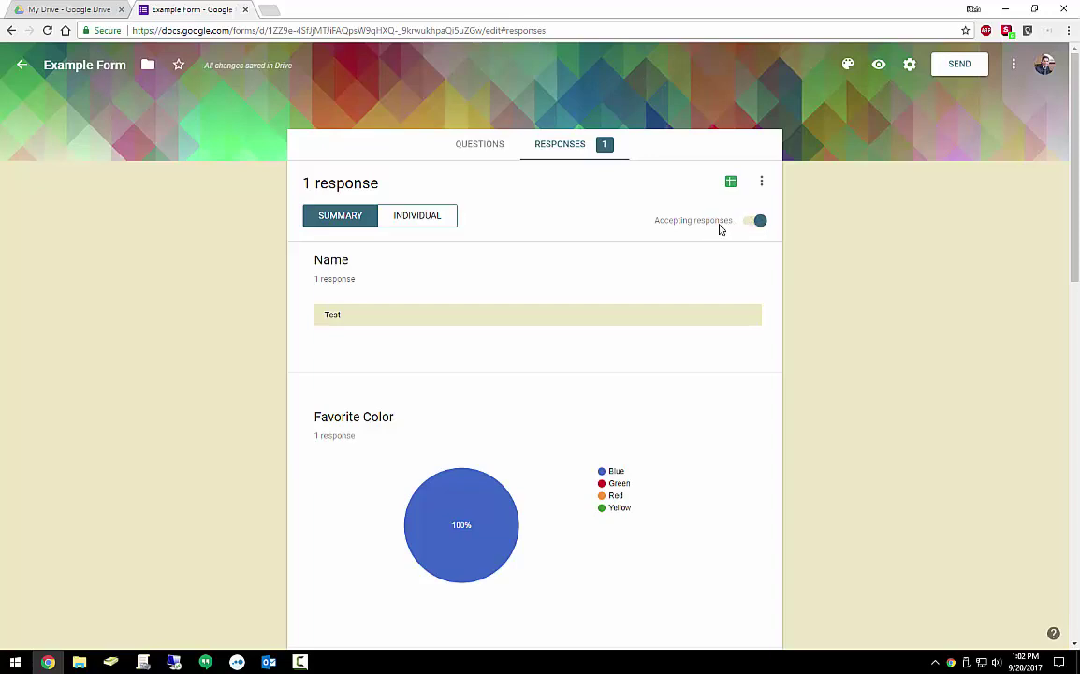
# Start linking a spreadsheet as the destination for form responses
pyautogui.click(760, 182)
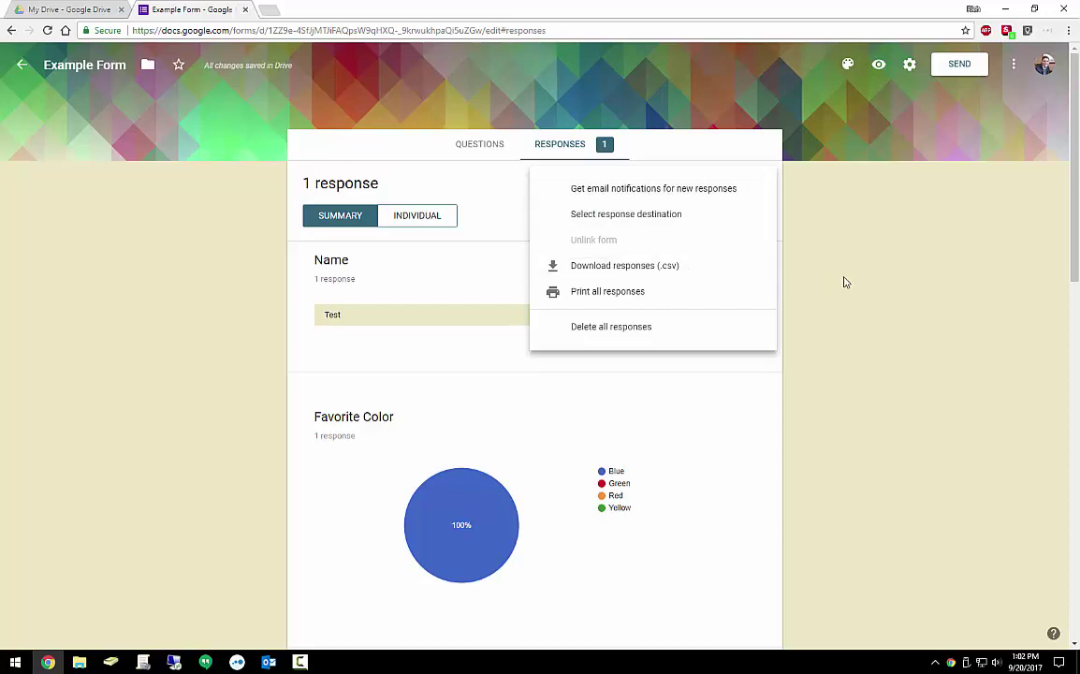
pyautogui.click(827, 217)
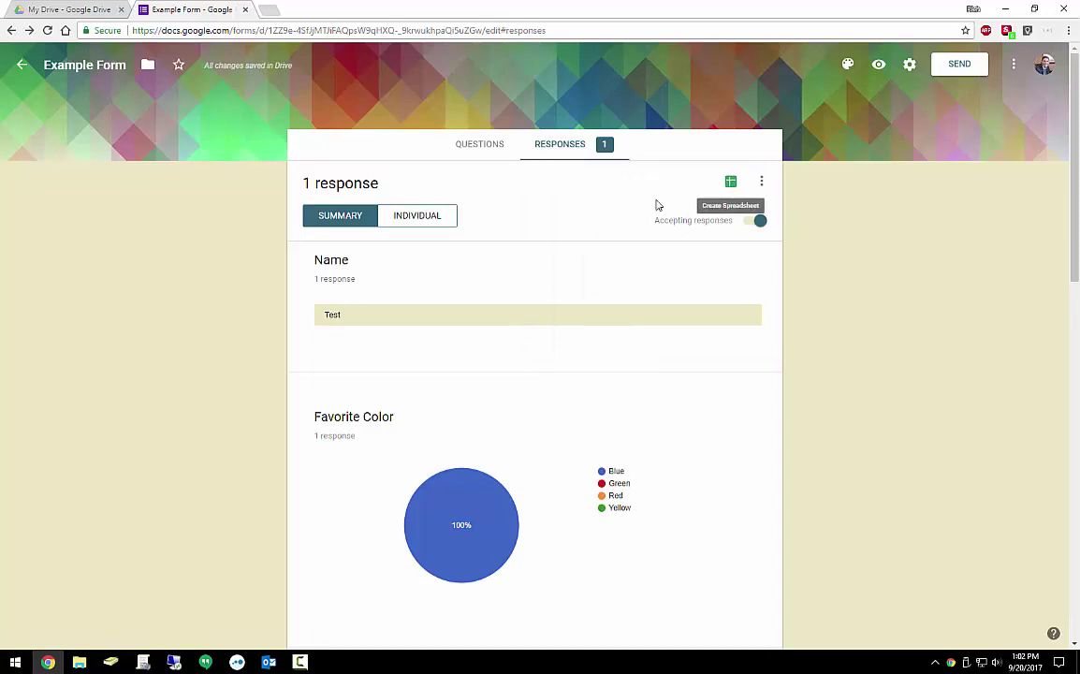
pyautogui.click(732, 183)
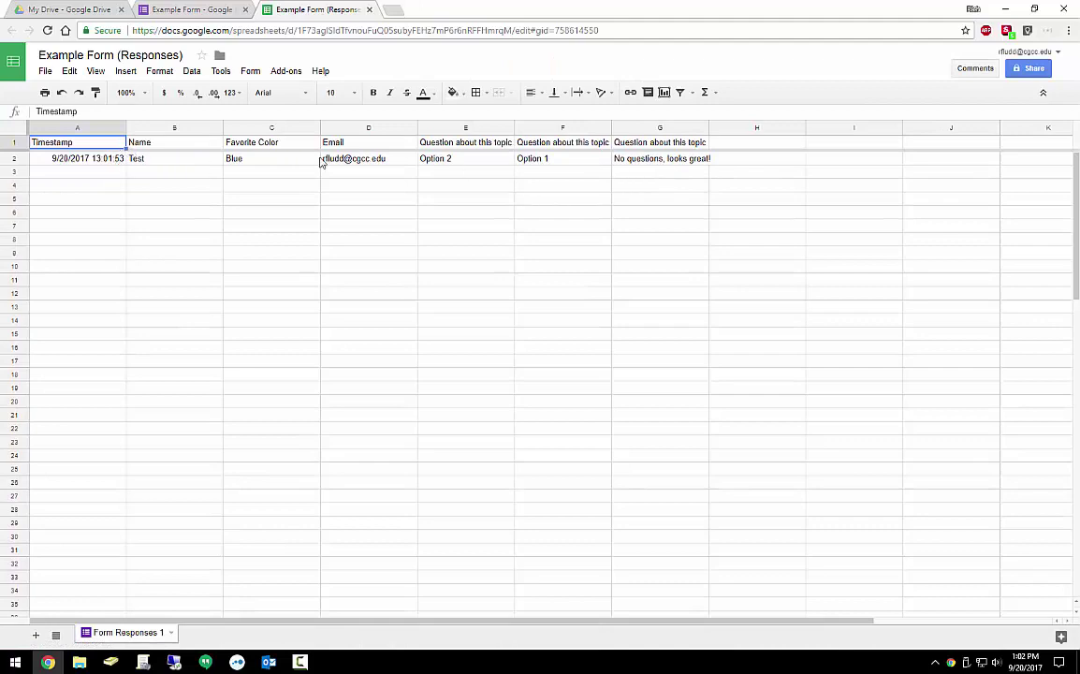
# In the live form, enter a second respondent's name, choose Yellow, and fill in the email
pyautogui.click(183, 10)
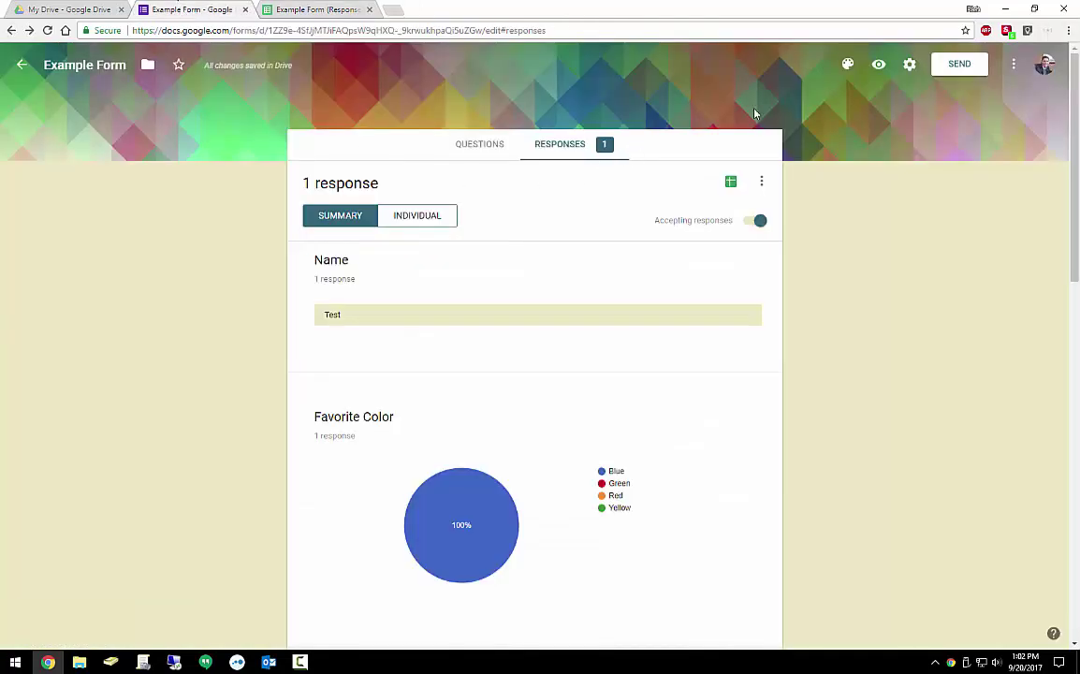
pyautogui.click(878, 68)
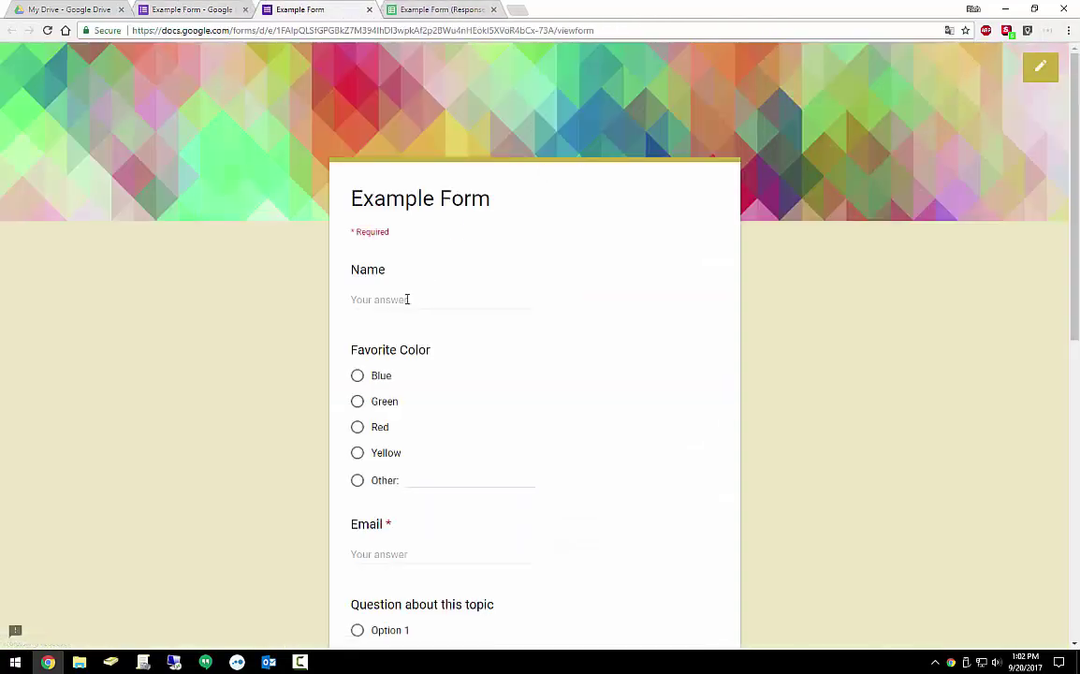
pyautogui.click(407, 300)
pyautogui.write('Harry')
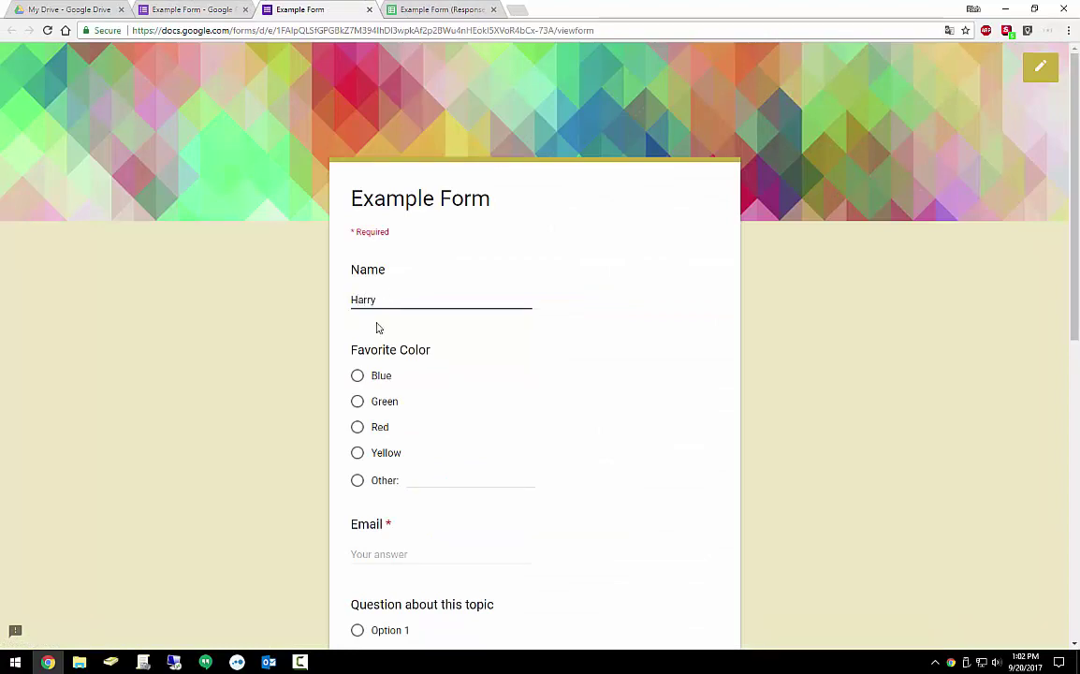
pyautogui.click(357, 452)
pyautogui.scroll(-1, 421, 458)
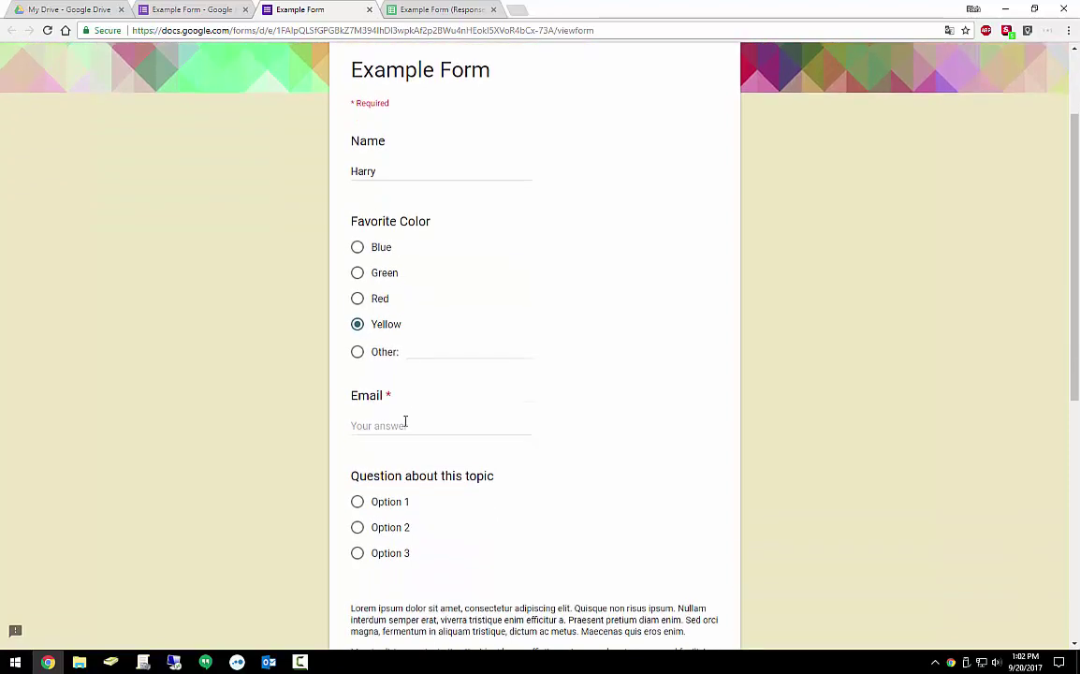
pyautogui.click(405, 422)
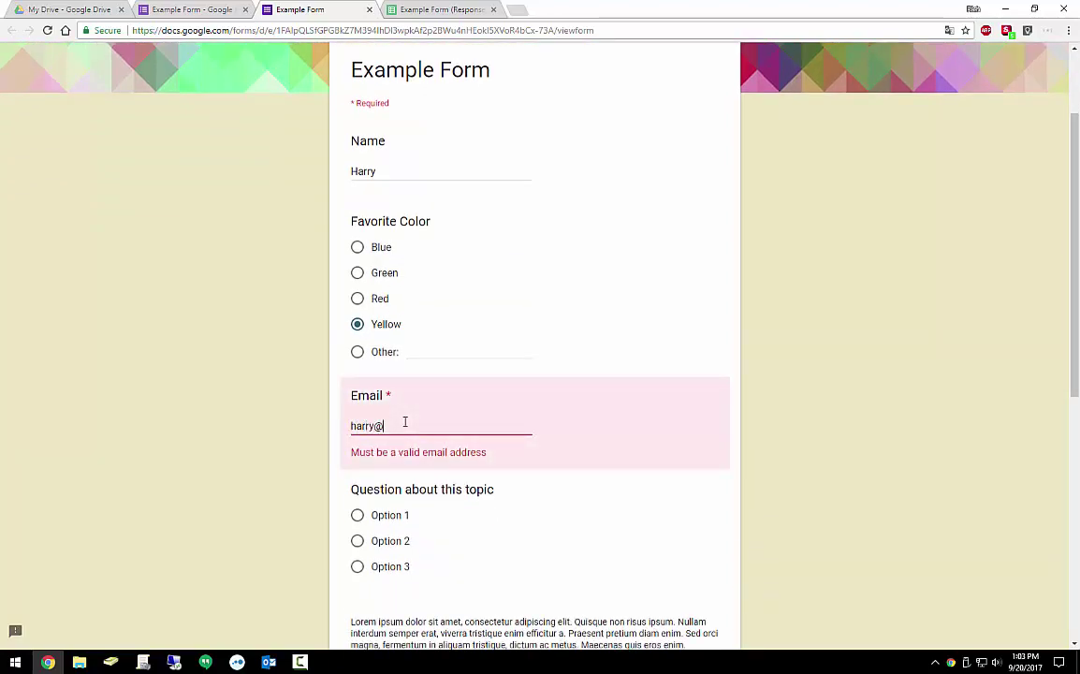
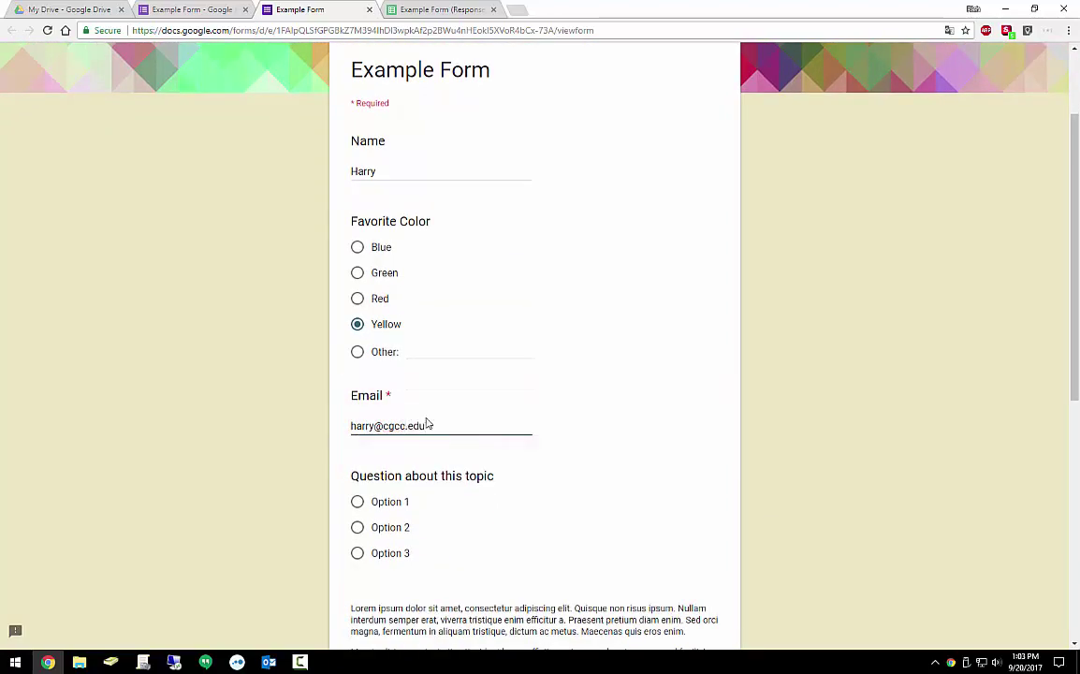
# Select Option 1 for both topic questions, type a short comment, and submit
pyautogui.scroll(-3, 402, 375)
pyautogui.click(356, 309)
pyautogui.scroll(-3, 380, 402)
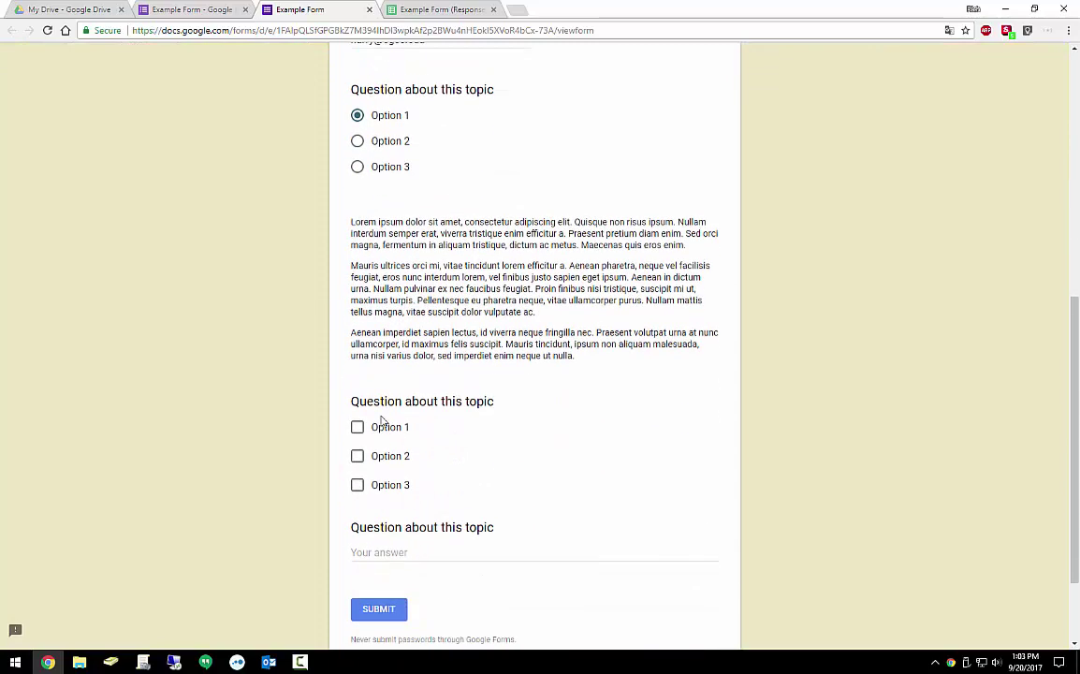
pyautogui.click(358, 426)
pyautogui.scroll(-3, 419, 430)
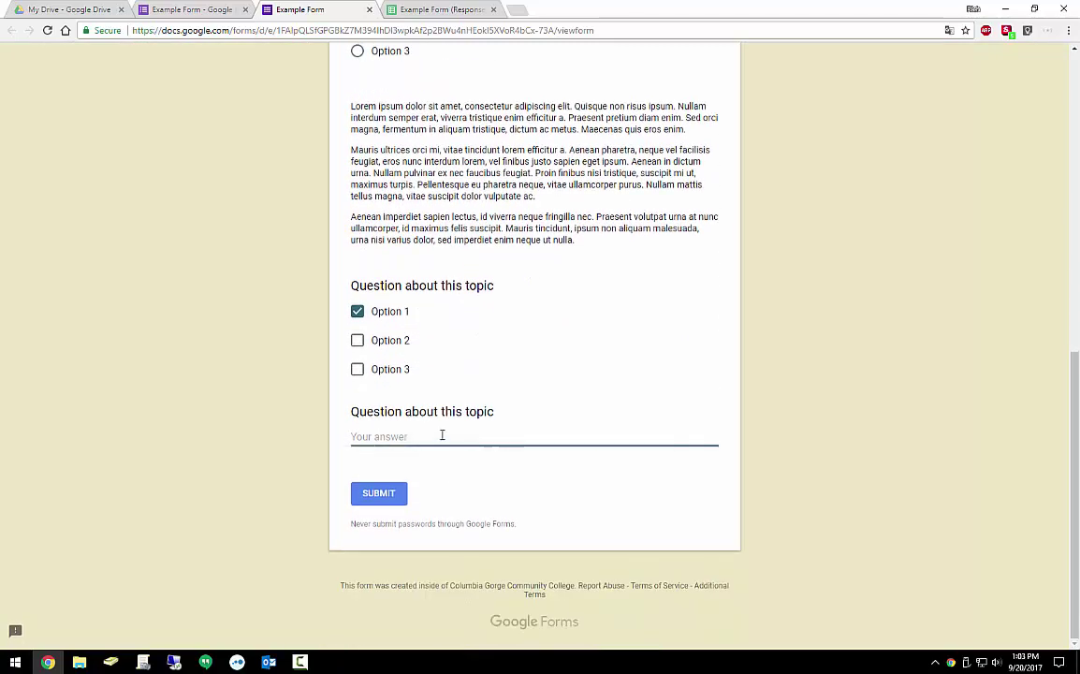
pyautogui.write("I don't understand this...")
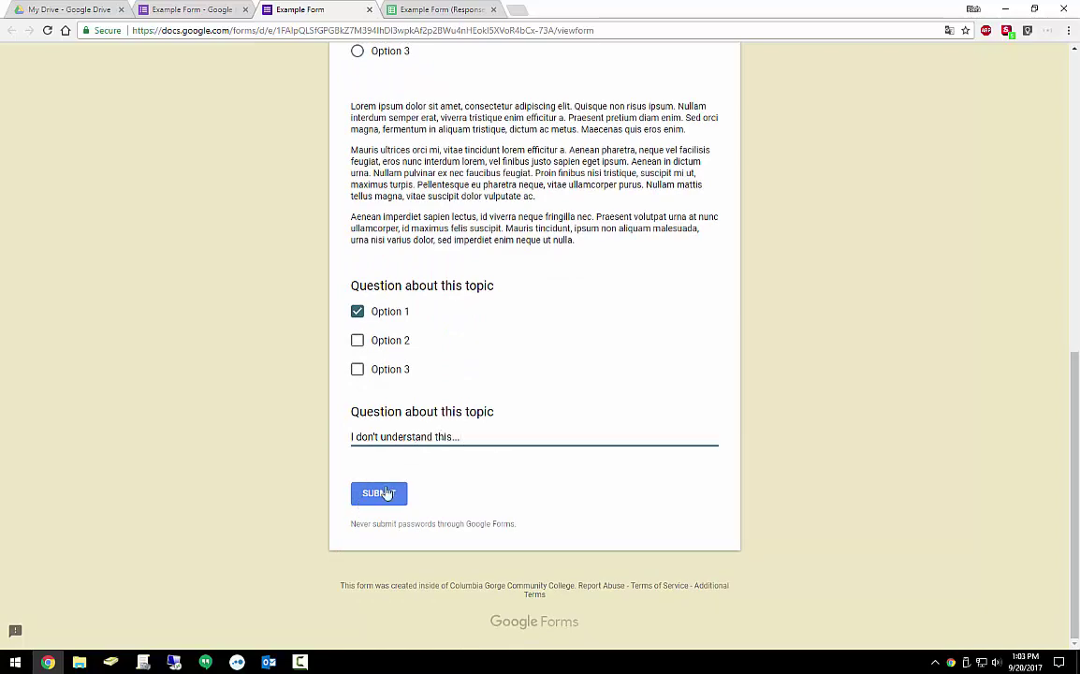
pyautogui.click(393, 493)
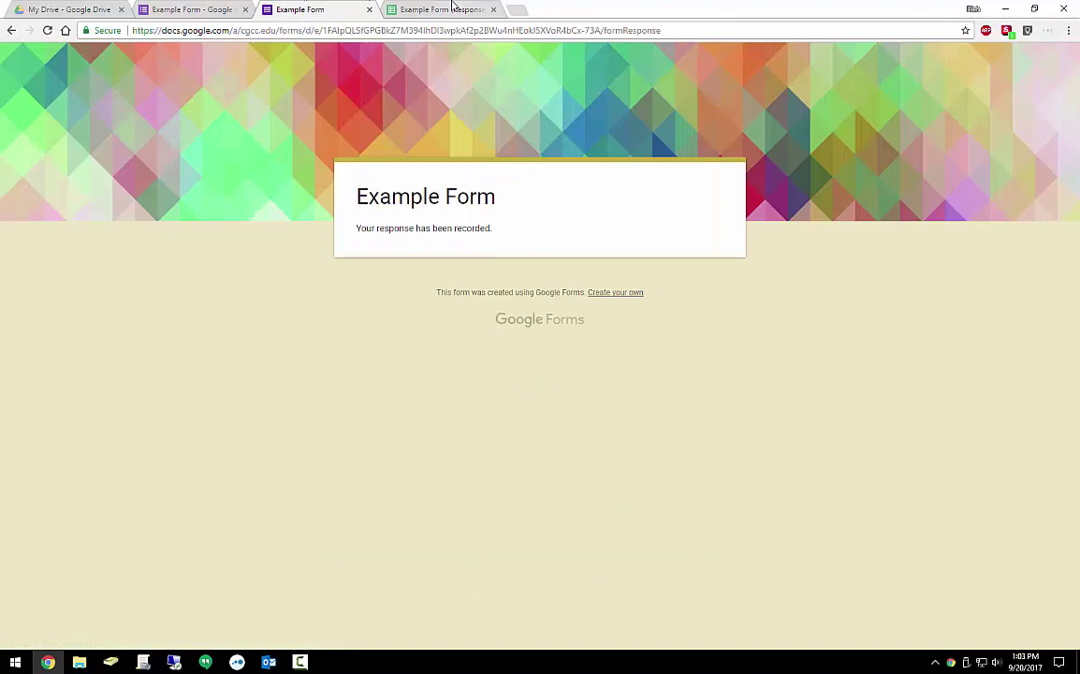
# Check the Example Form (Responses) spreadsheet for the new row 3 with Yellow and Option 1
pyautogui.click(448, 9)
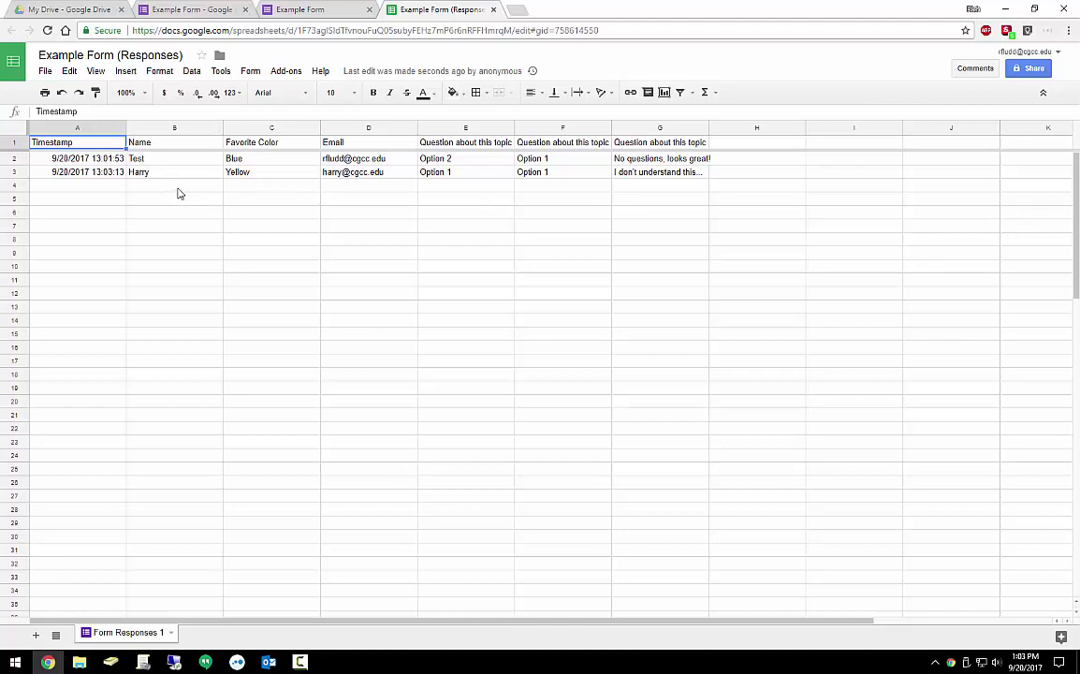
pyautogui.click(137, 189)
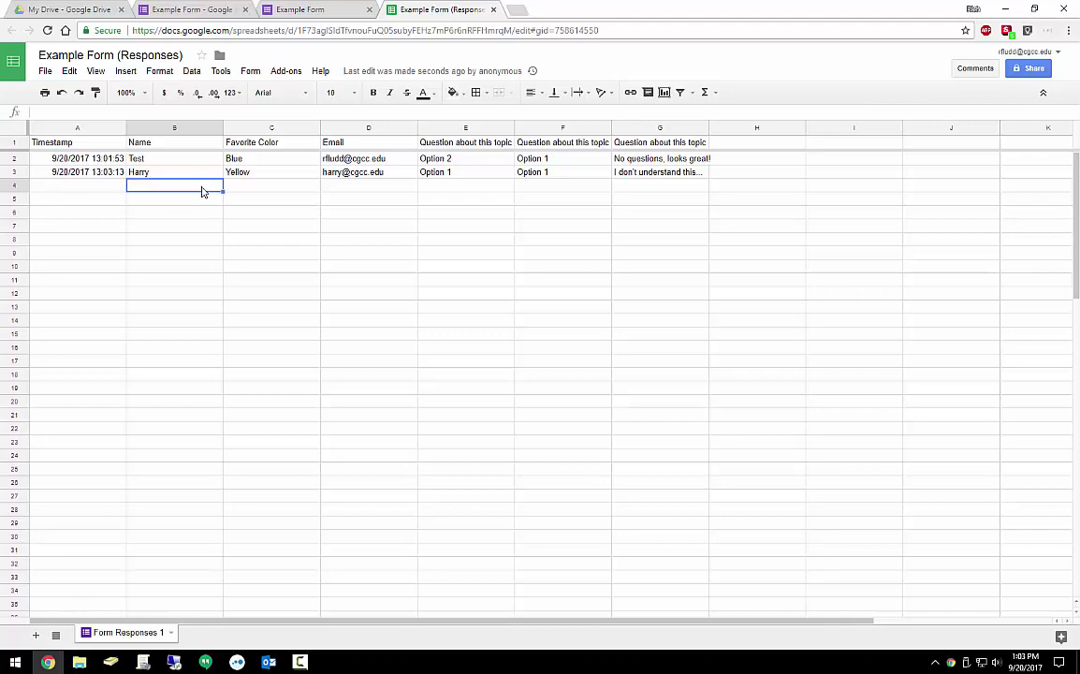
# Return from the submission confirmation to the blank live form, declining translation
pyautogui.click(283, 9)
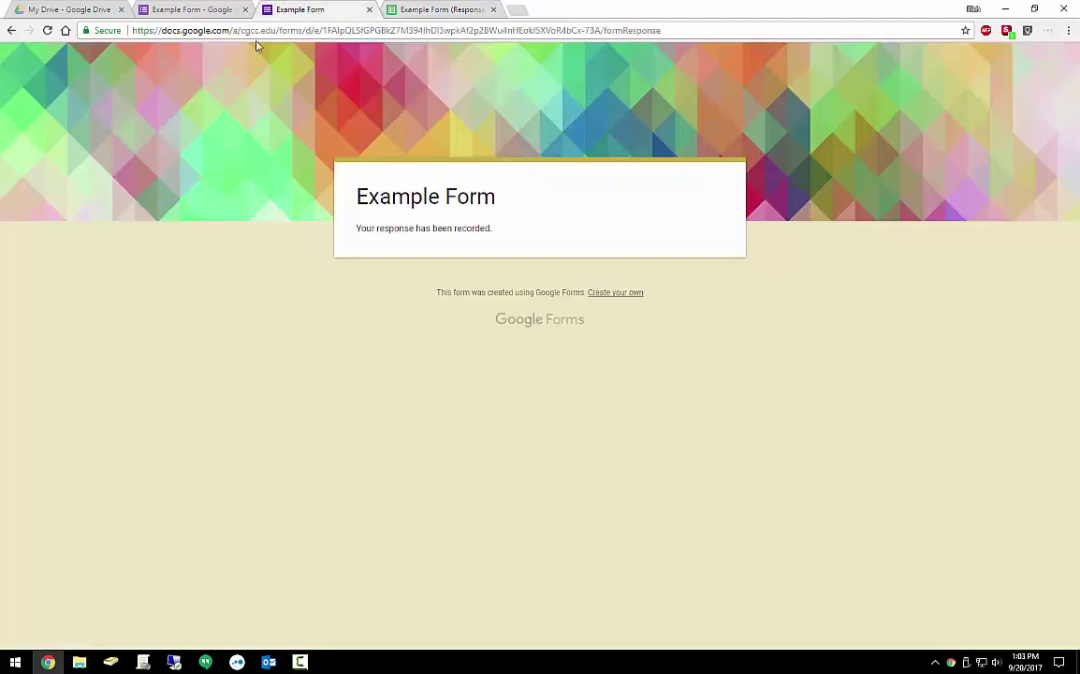
pyautogui.click(9, 32)
pyautogui.scroll(15, 314, 135)
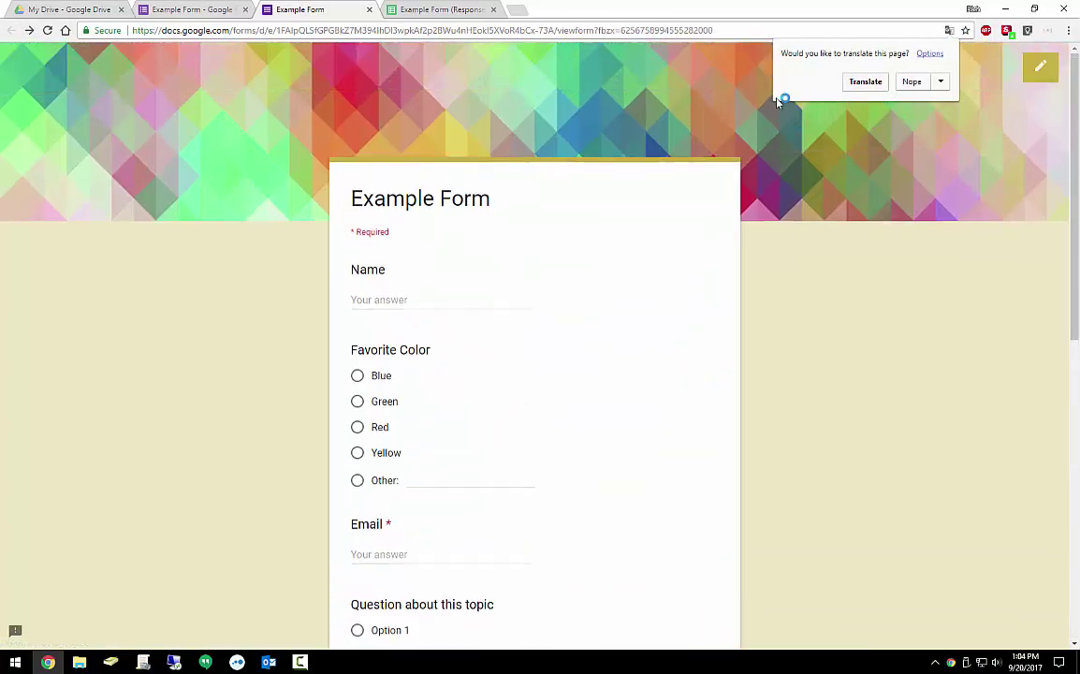
pyautogui.click(912, 81)
pyautogui.scroll(-3, 415, 170)
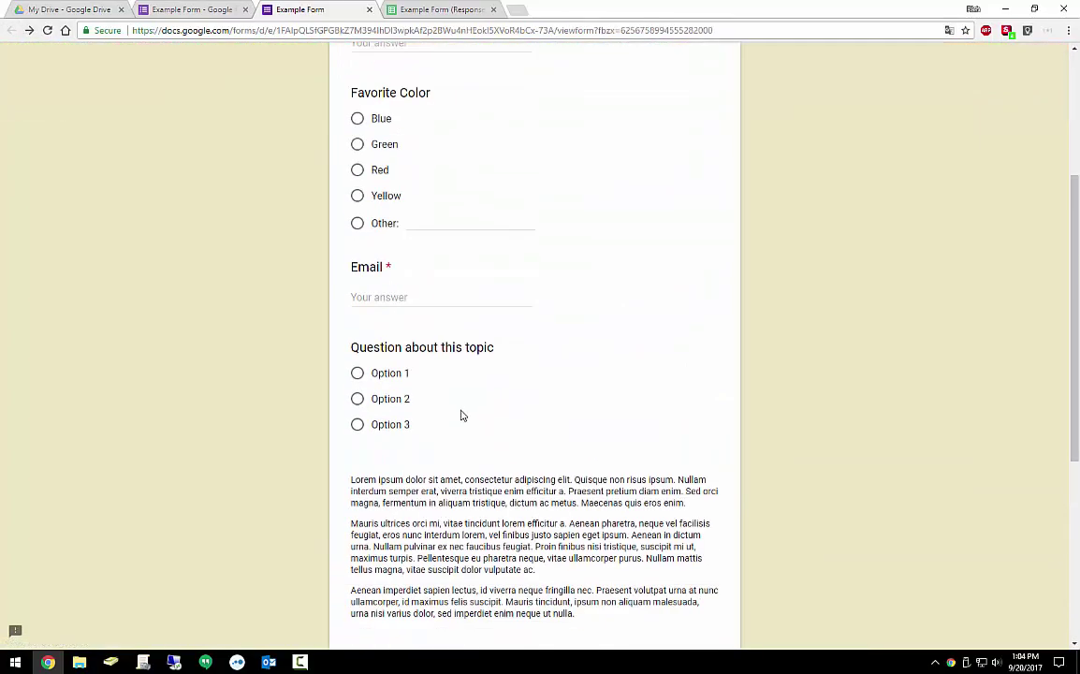
pyautogui.scroll(-2, 460, 415)
pyautogui.scroll(5, 446, 385)
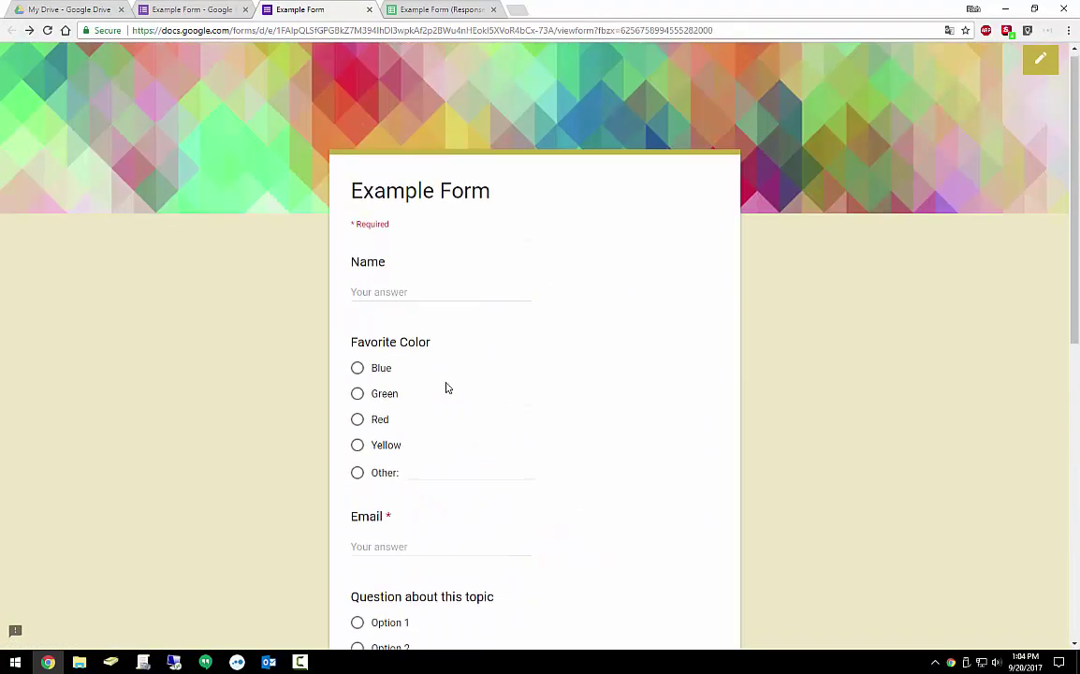
# Back in the form editor's Questions view, set the theme colour to green
pyautogui.click(366, 9)
pyautogui.click(220, 10)
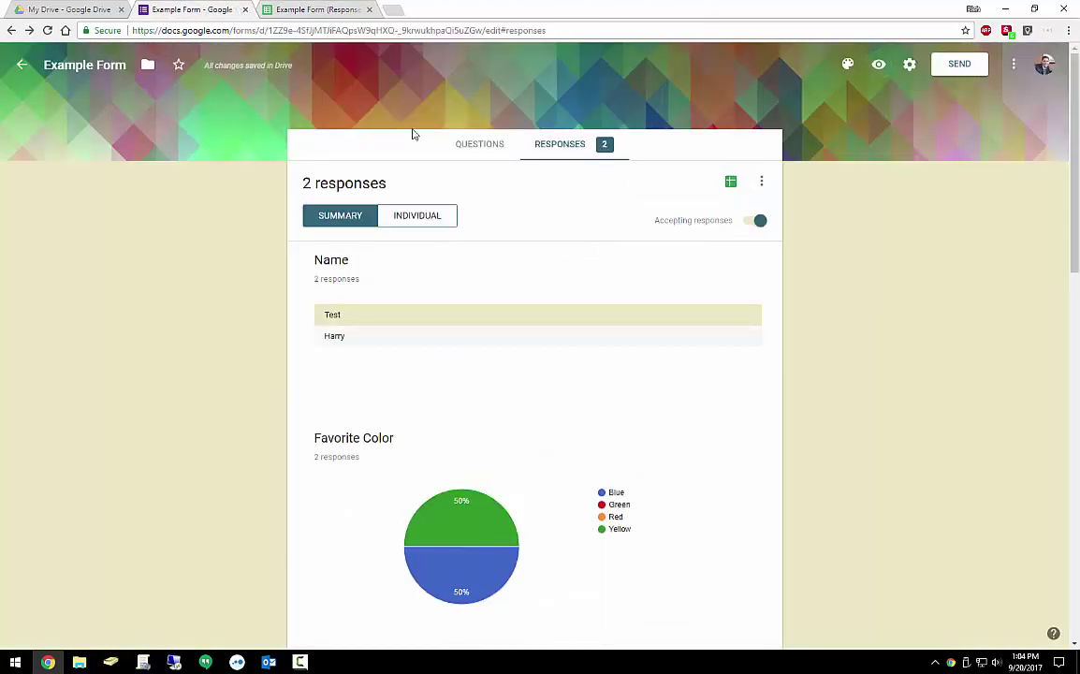
pyautogui.click(482, 146)
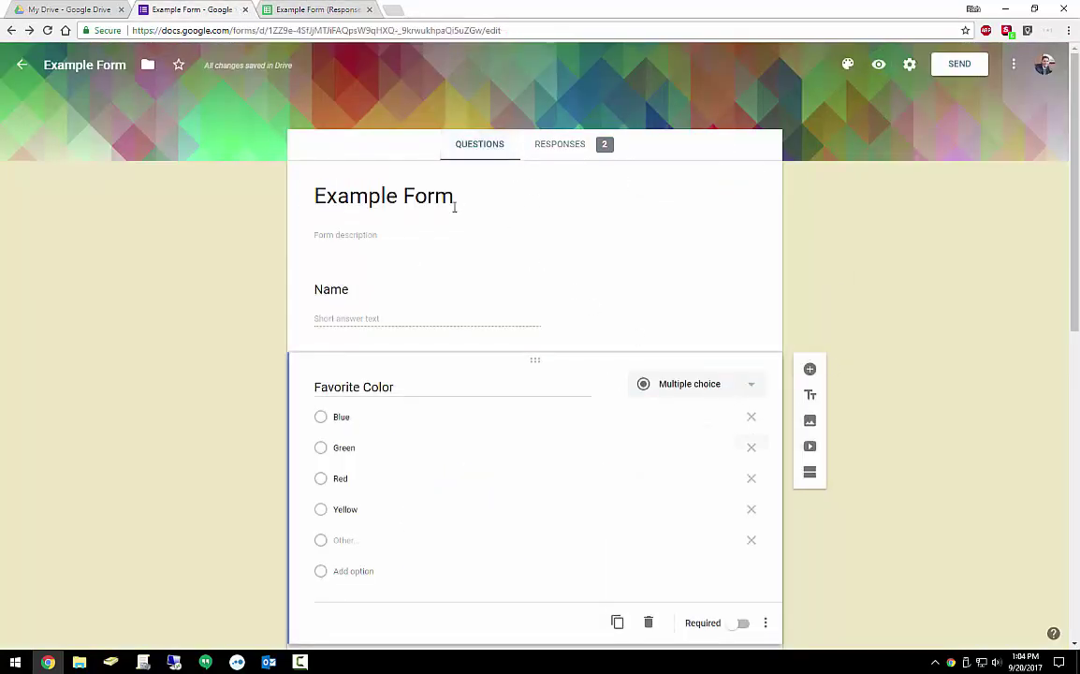
pyautogui.scroll(-5, 566, 341)
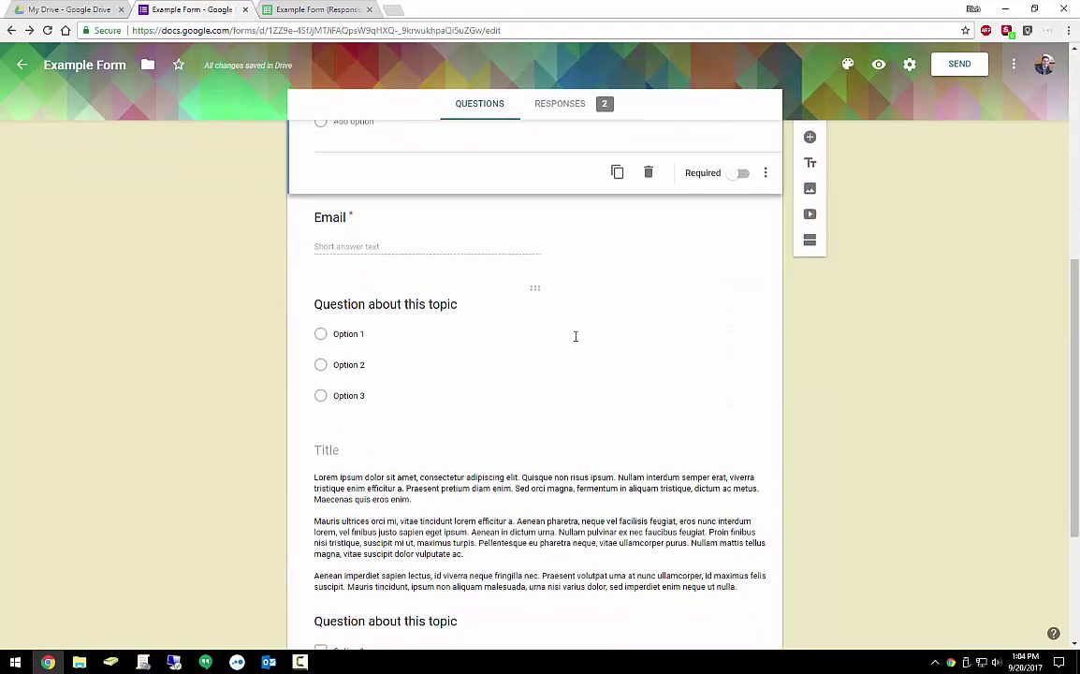
pyautogui.scroll(5, 576, 336)
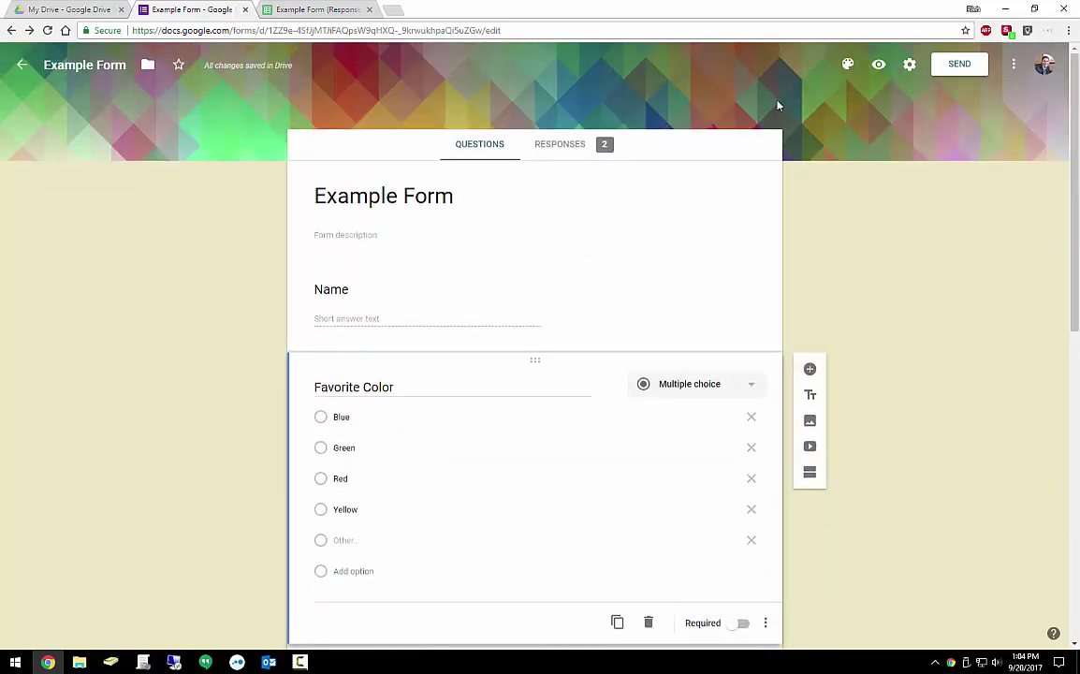
pyautogui.click(847, 63)
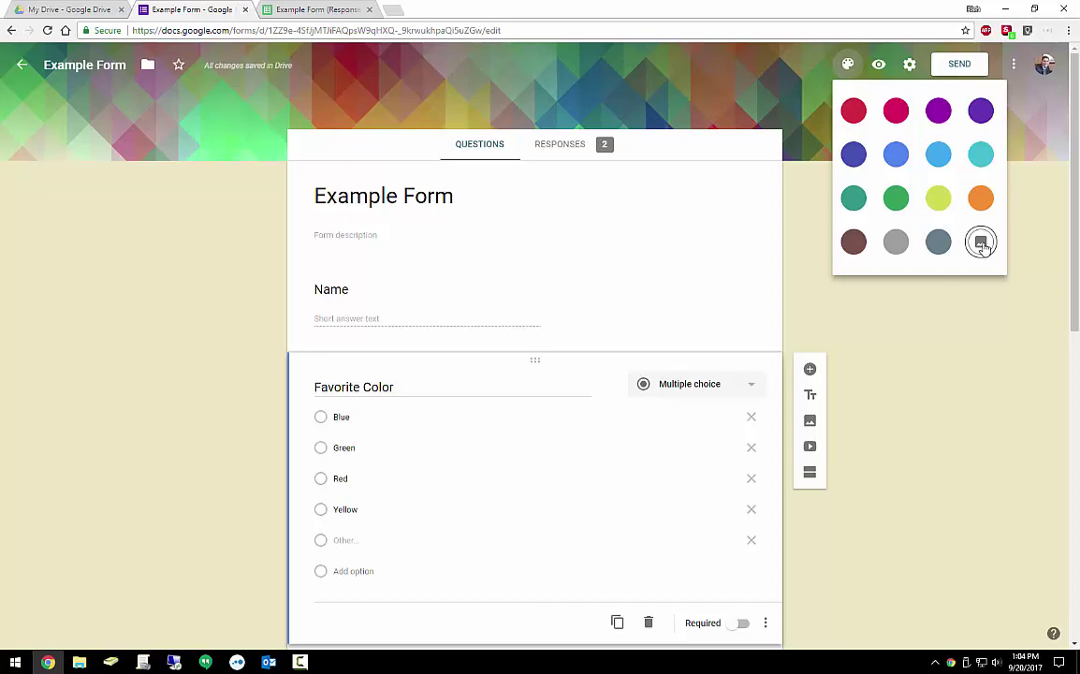
pyautogui.click(895, 198)
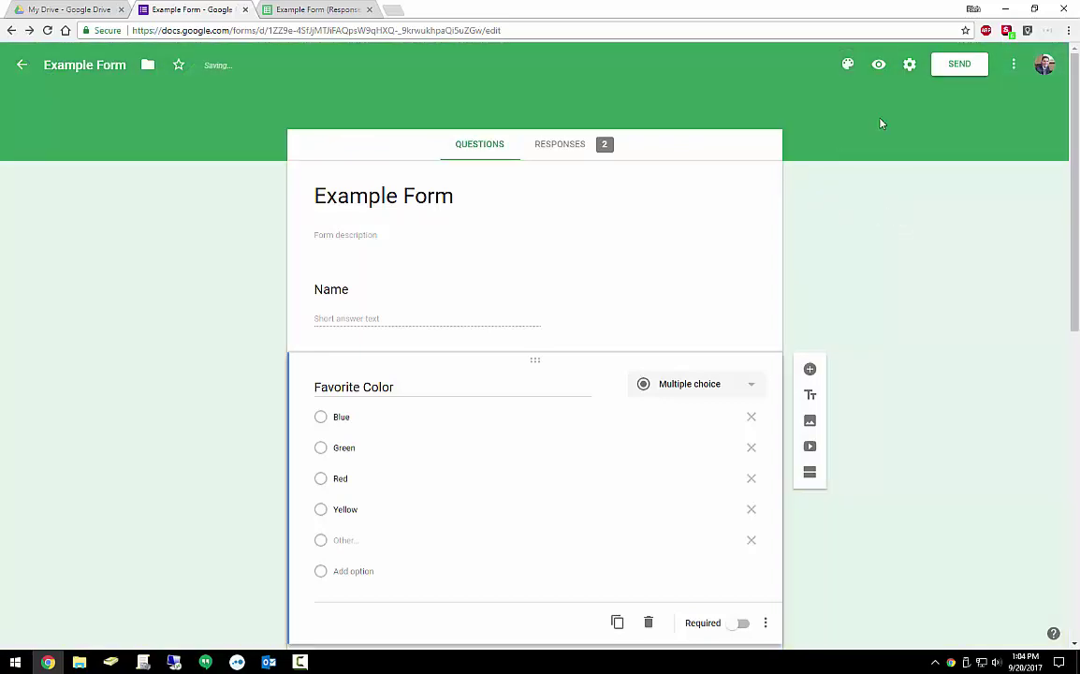
# Open Settings and turn on email address collection and response receipts
pyautogui.click(907, 73)
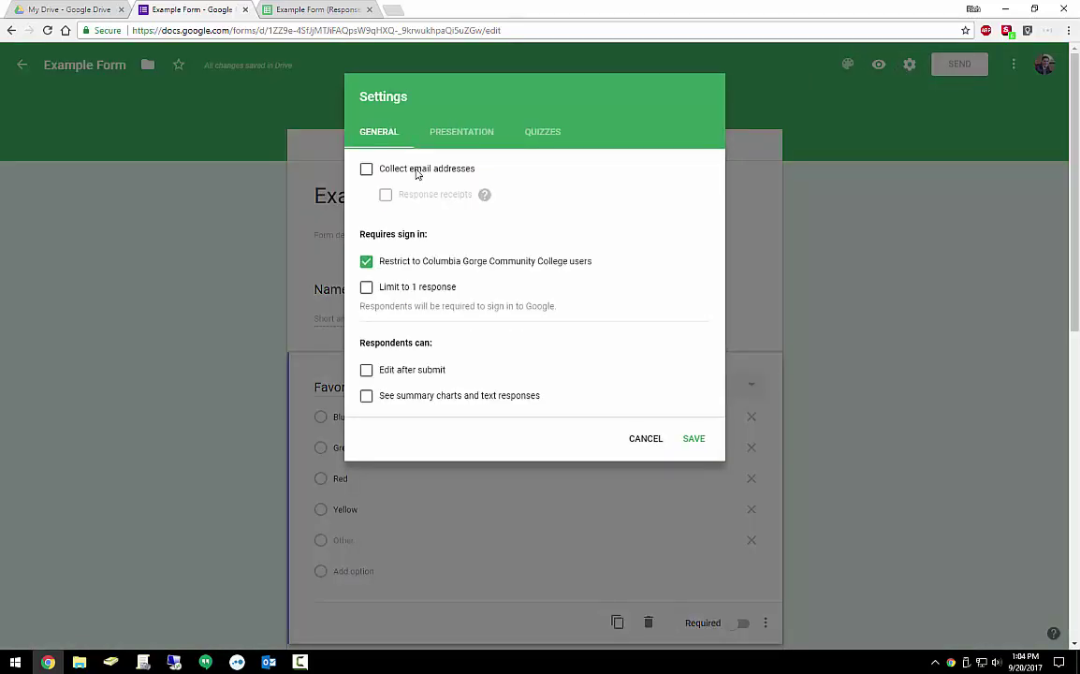
pyautogui.click(366, 169)
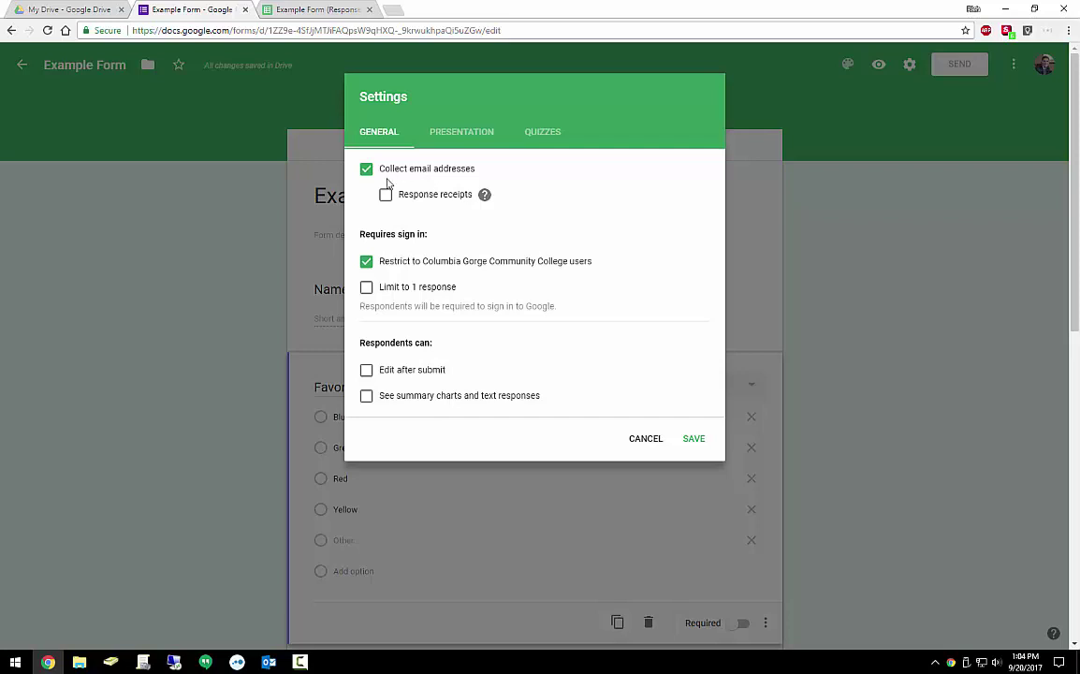
pyautogui.click(385, 194)
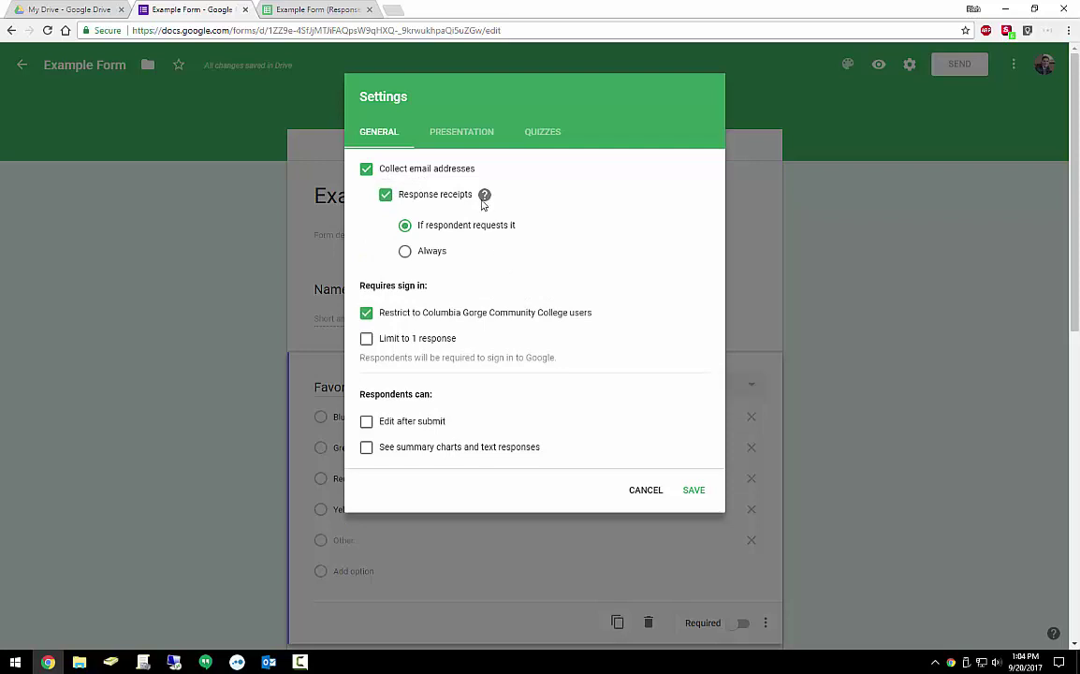
pyautogui.moveTo(483, 203)
# Re-enable email collection and the college-users restriction, leaving one-response and editing limits off
pyautogui.click(365, 169)
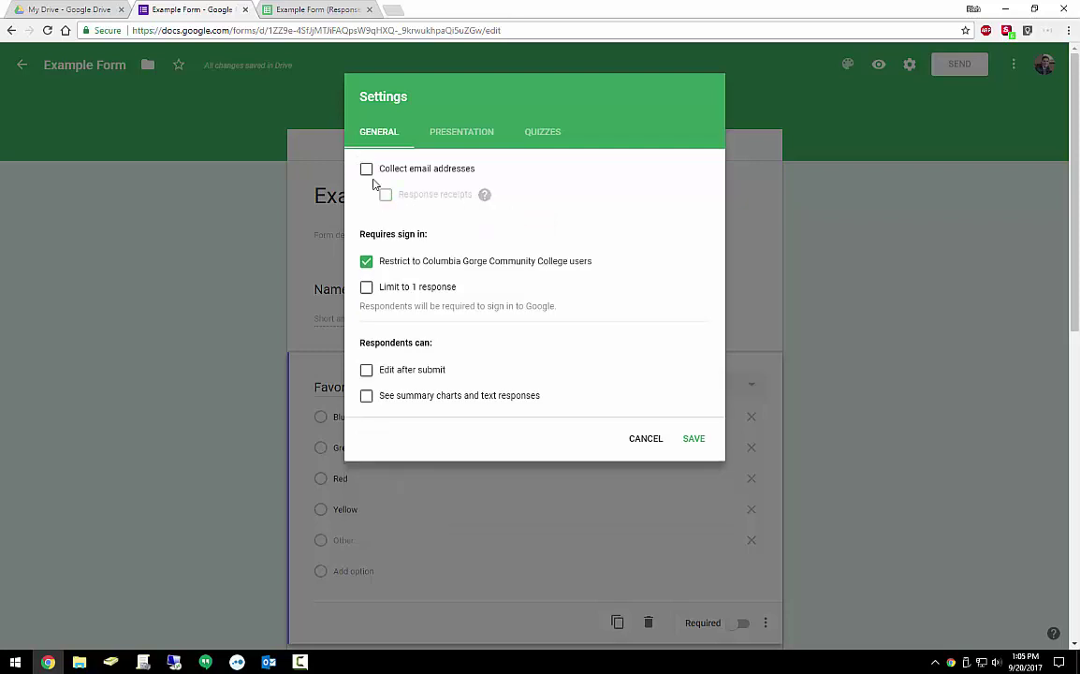
pyautogui.tripleClick(368, 234)
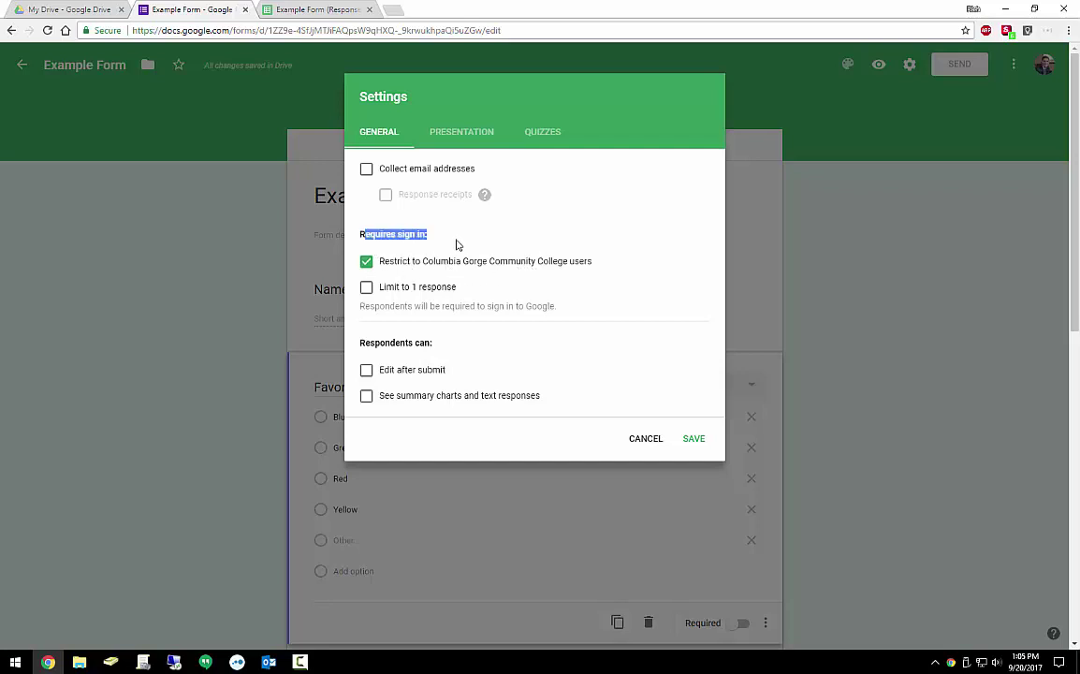
pyautogui.moveTo(391, 169); pyautogui.dragTo(471, 171)
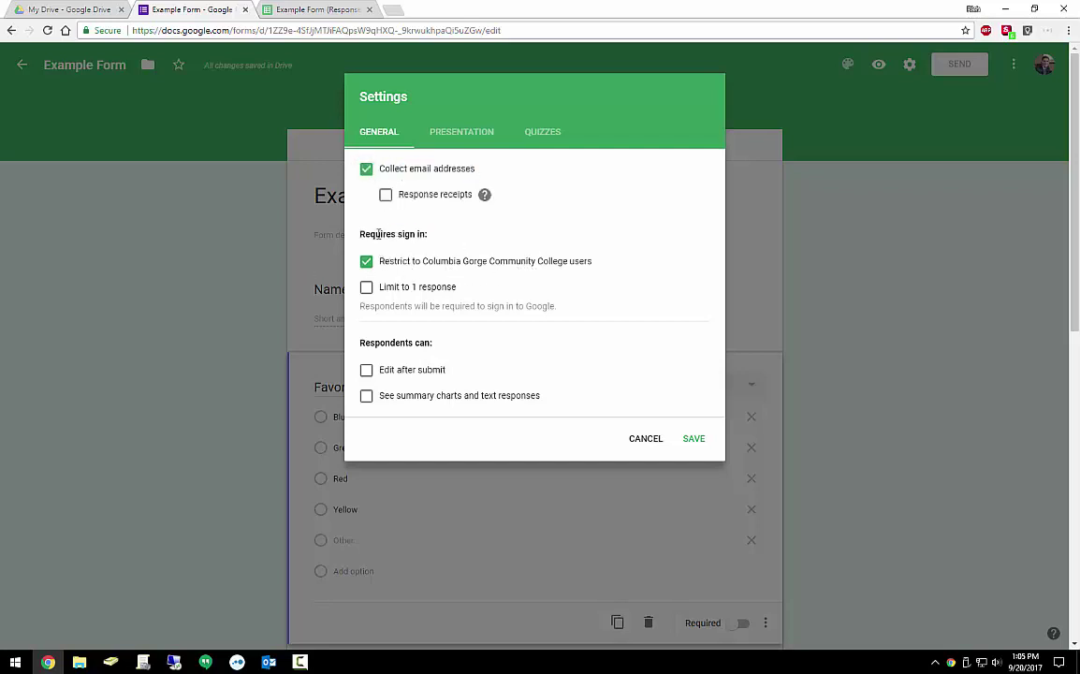
pyautogui.moveTo(399, 261); pyautogui.dragTo(574, 262)
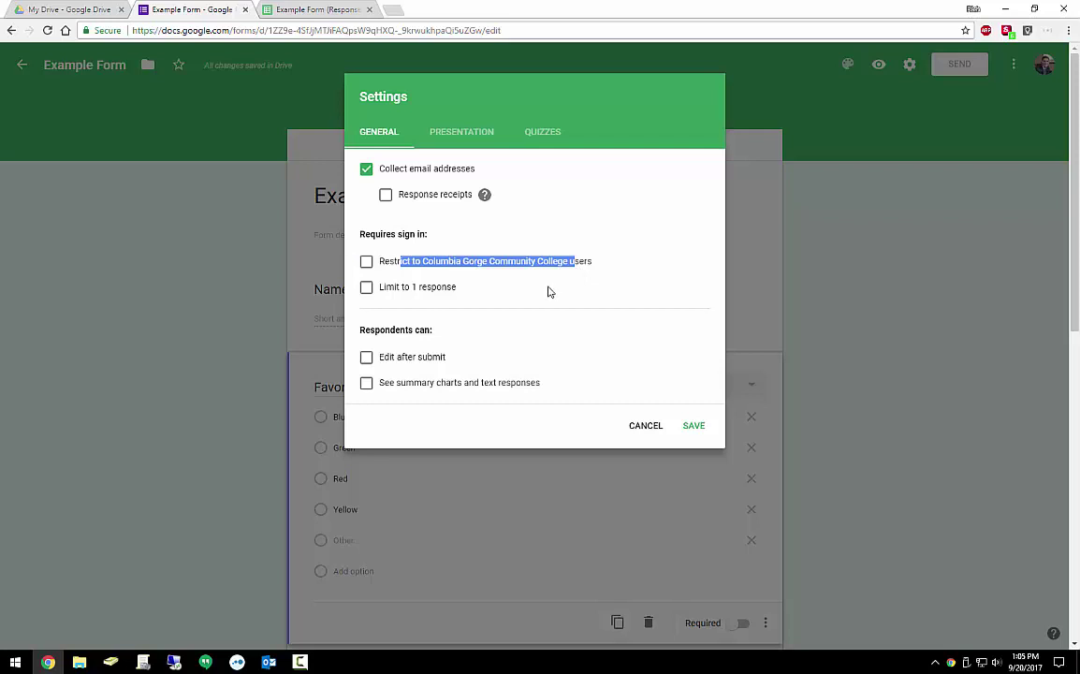
pyautogui.click(366, 261)
pyautogui.click(366, 286)
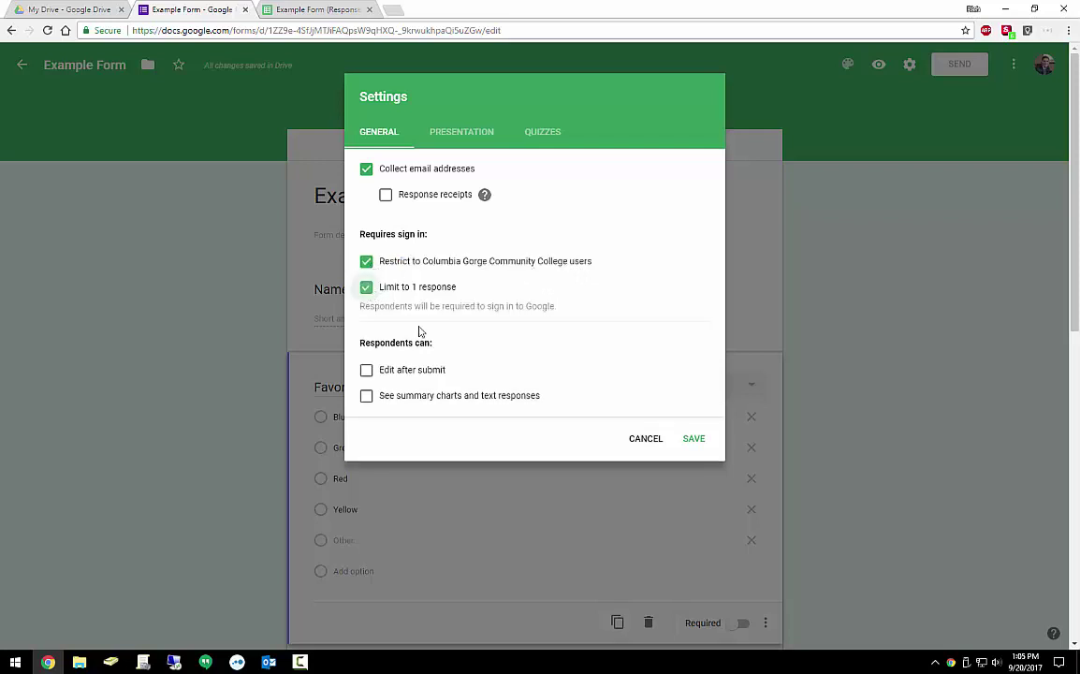
pyautogui.click(366, 287)
pyautogui.click(366, 371)
pyautogui.click(365, 371)
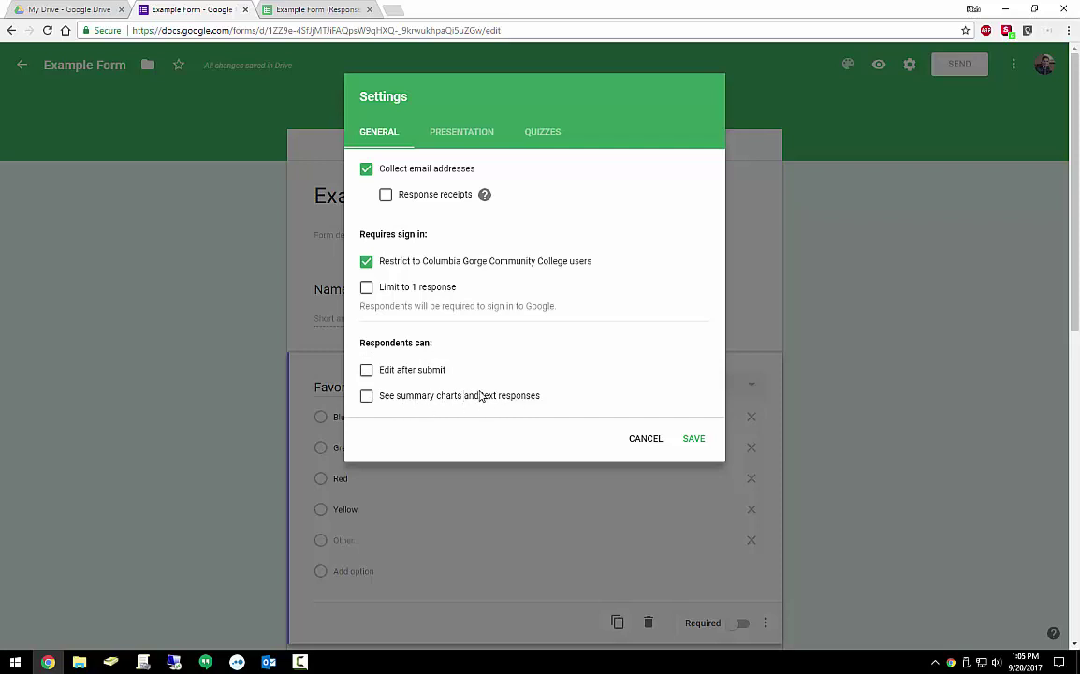
pyautogui.click(467, 132)
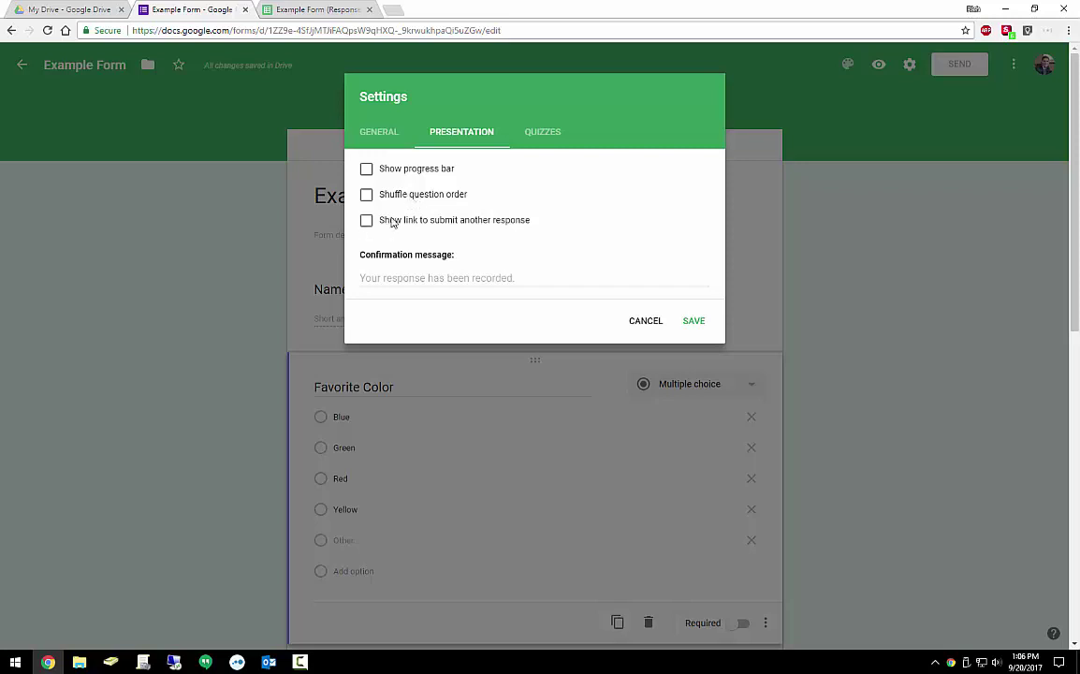
# Set the confirmation message to 'Thank you so much!' with no submit-another-response link
pyautogui.click(418, 222)
pyautogui.click(421, 222)
pyautogui.click(535, 278)
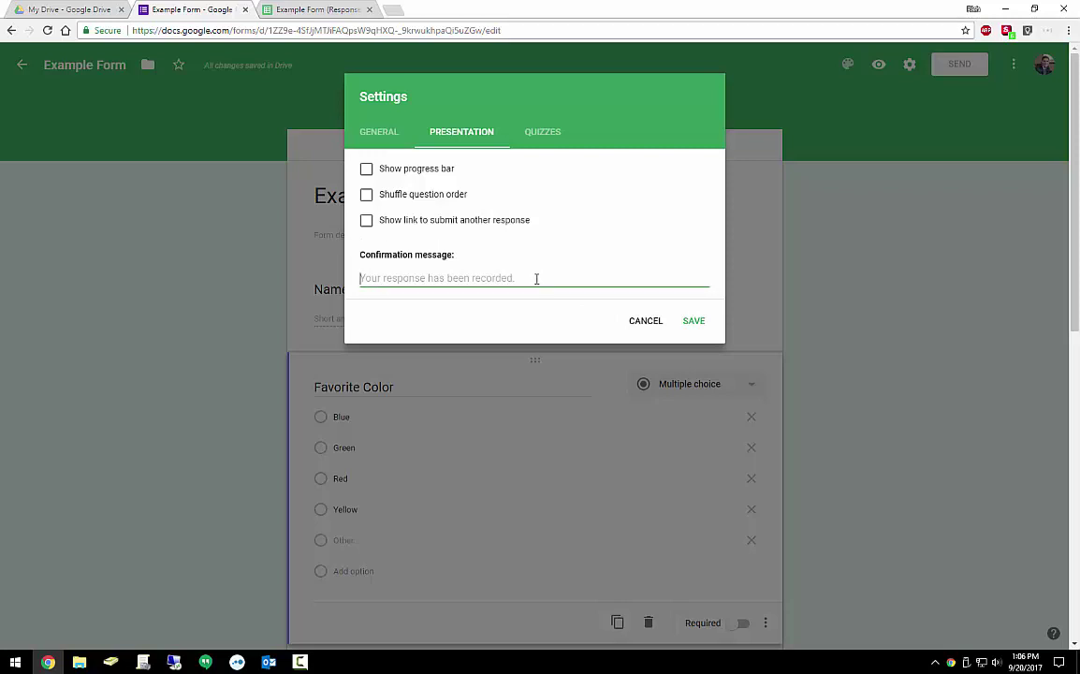
pyautogui.write('Thank you so much!')
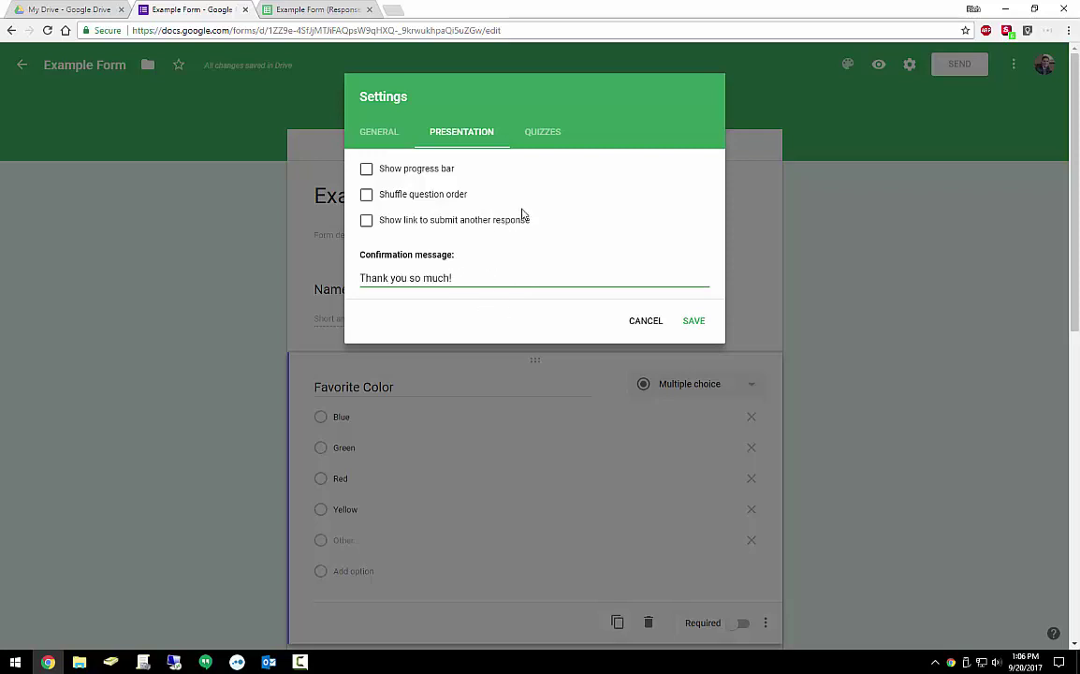
pyautogui.click(545, 133)
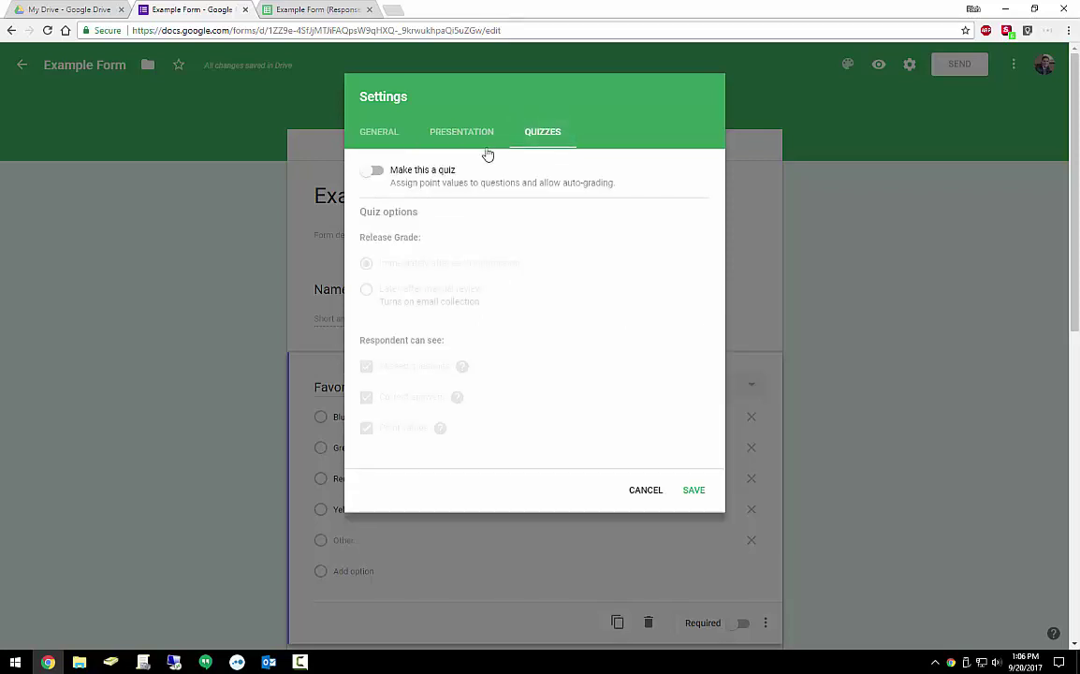
# Switch on Make this a quiz in the Quizzes tab and save the settings
pyautogui.click(373, 169)
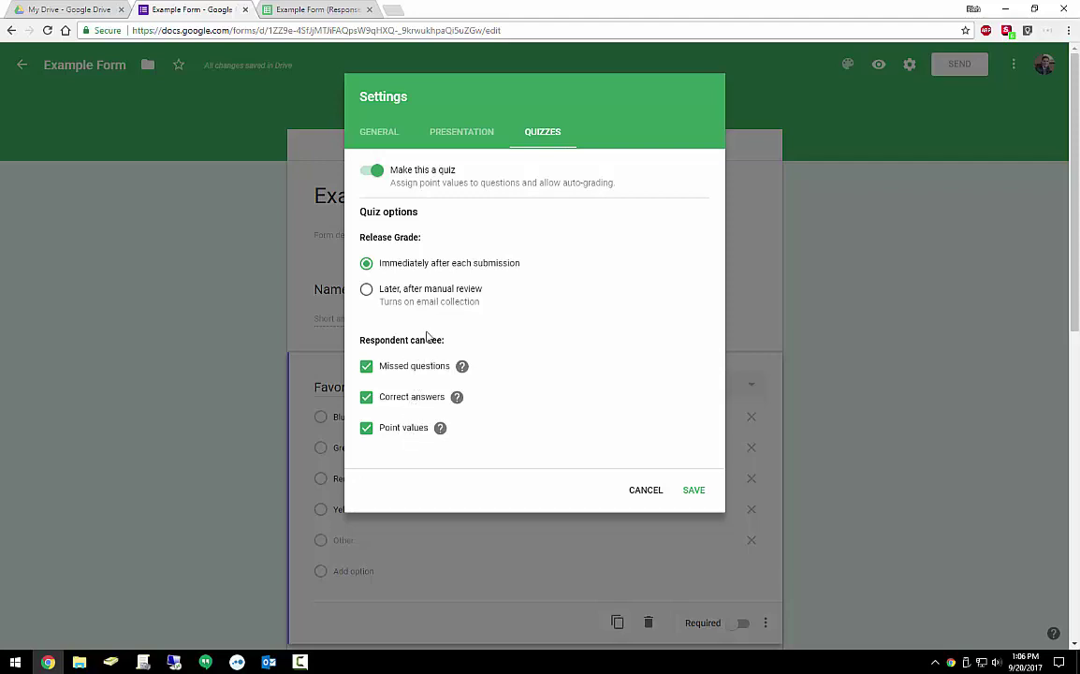
pyautogui.click(693, 489)
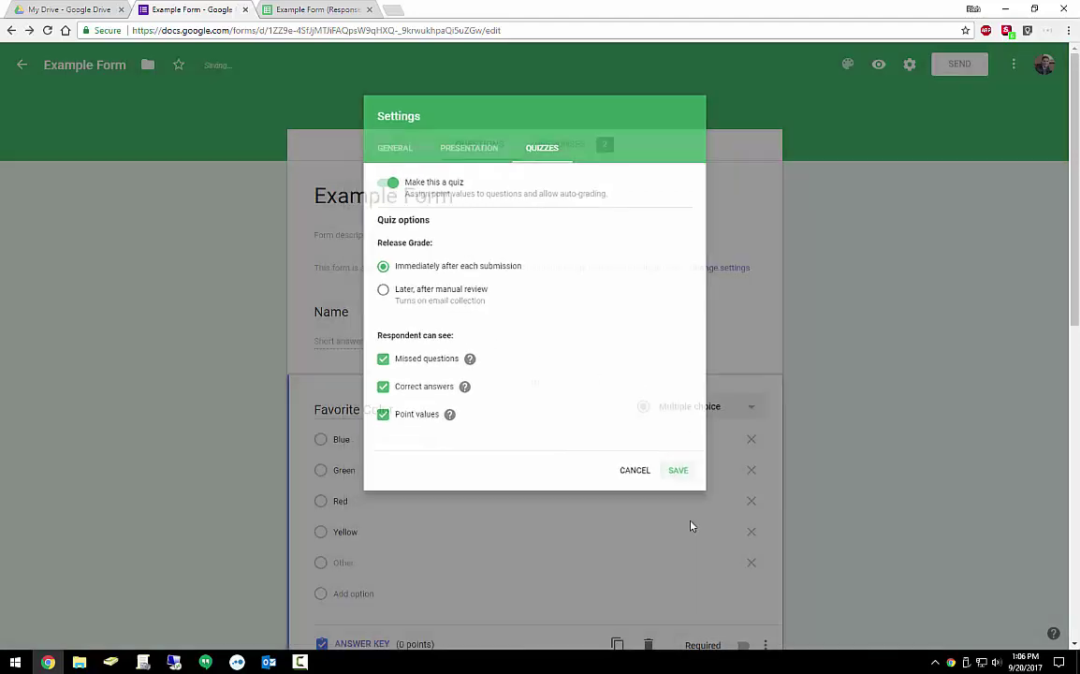
# In the Favorite Color answer key, mark Red as correct and set 5 points
pyautogui.scroll(-3, 766, 272)
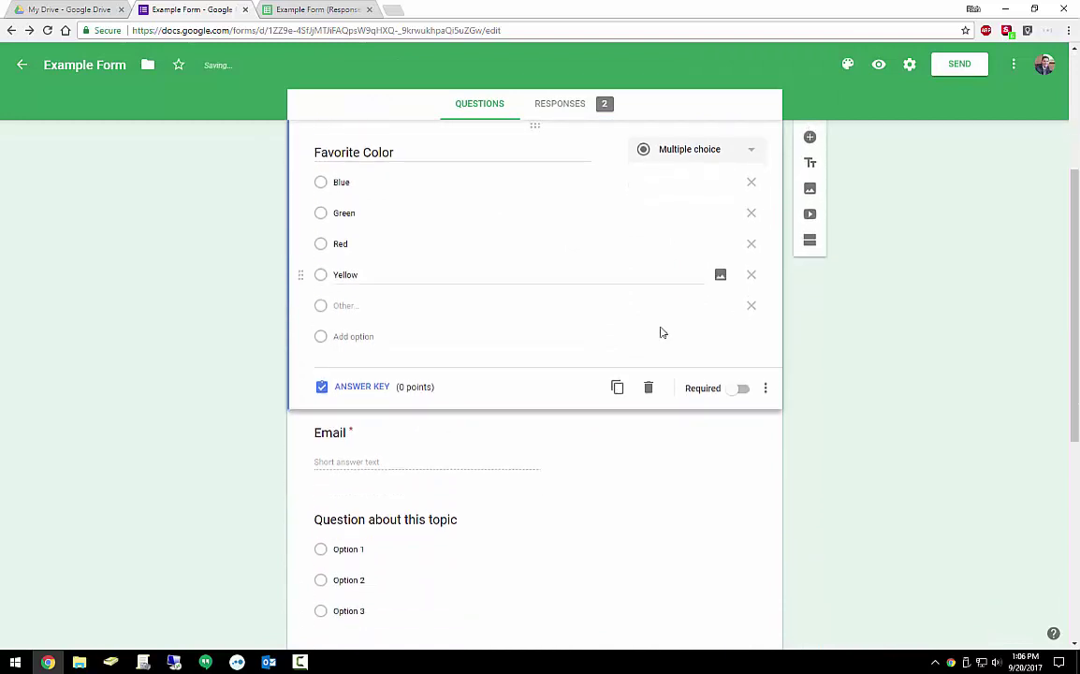
pyautogui.click(358, 389)
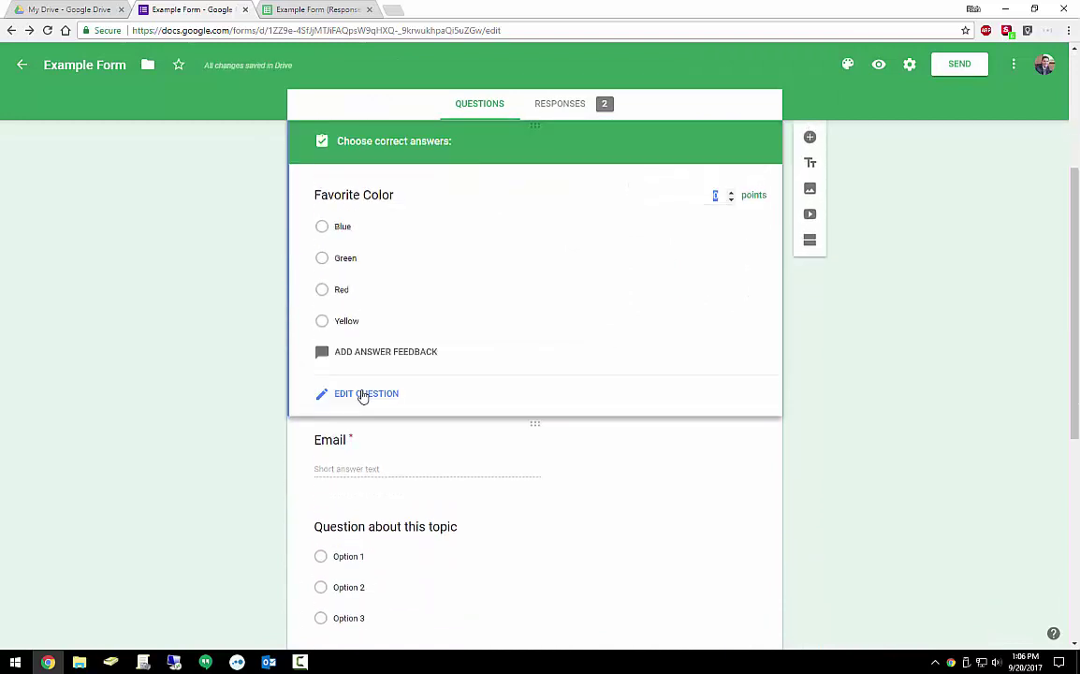
pyautogui.scroll(2, 398, 345)
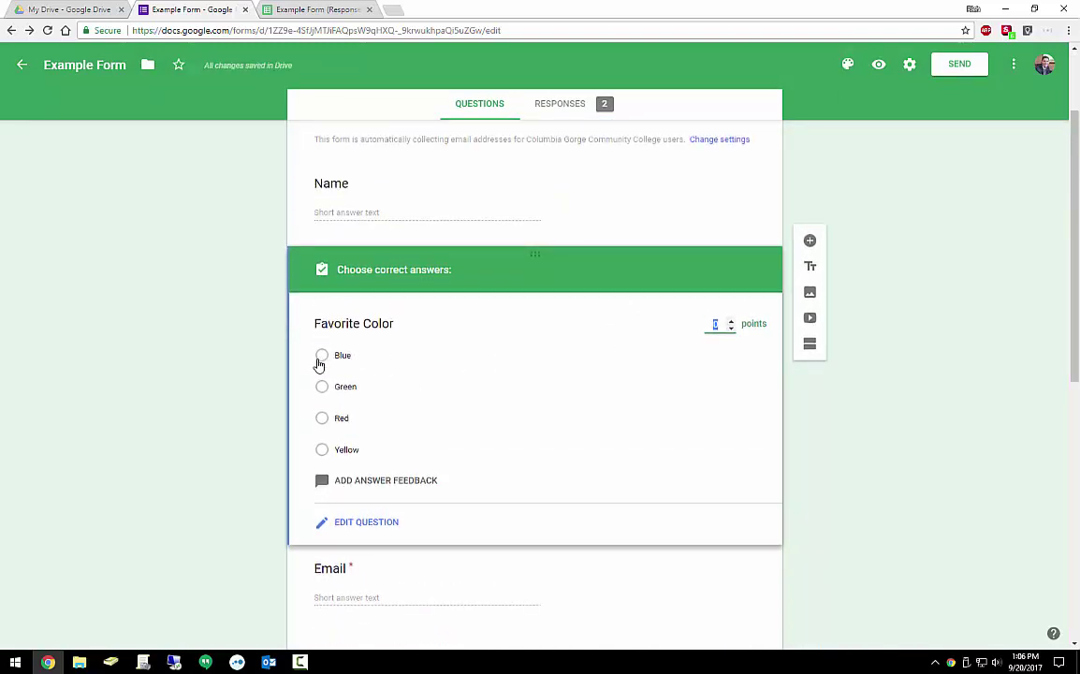
pyautogui.click(323, 421)
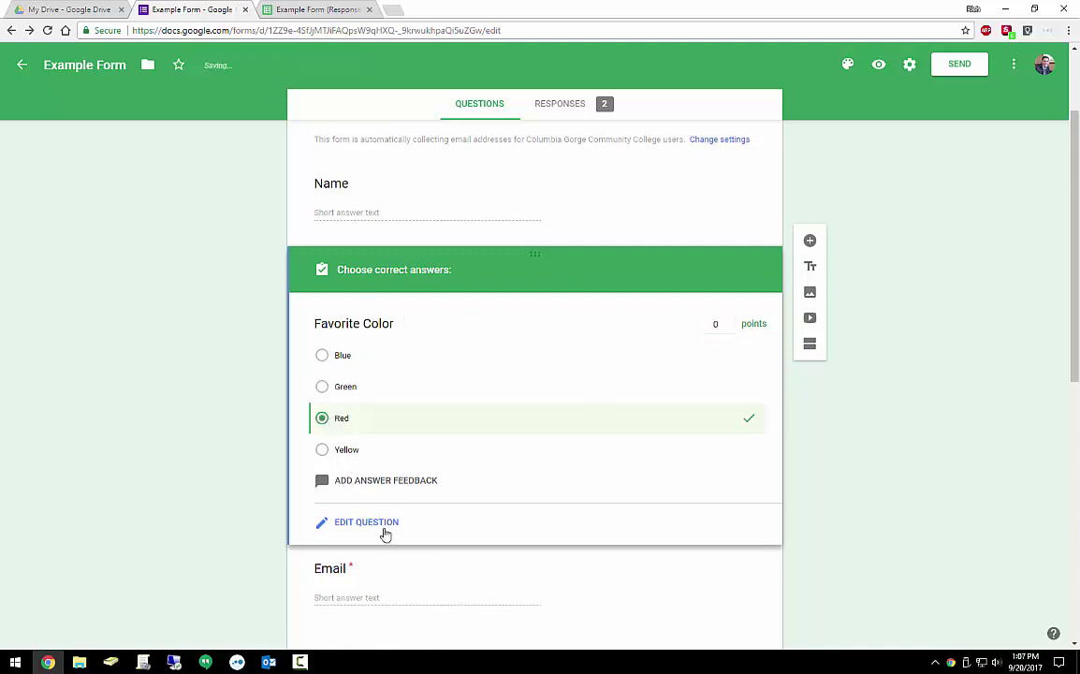
pyautogui.click(730, 321)
pyautogui.click(731, 321)
pyautogui.click(730, 321)
pyautogui.click(731, 321)
pyautogui.click(730, 321)
pyautogui.scroll(-4, 554, 369)
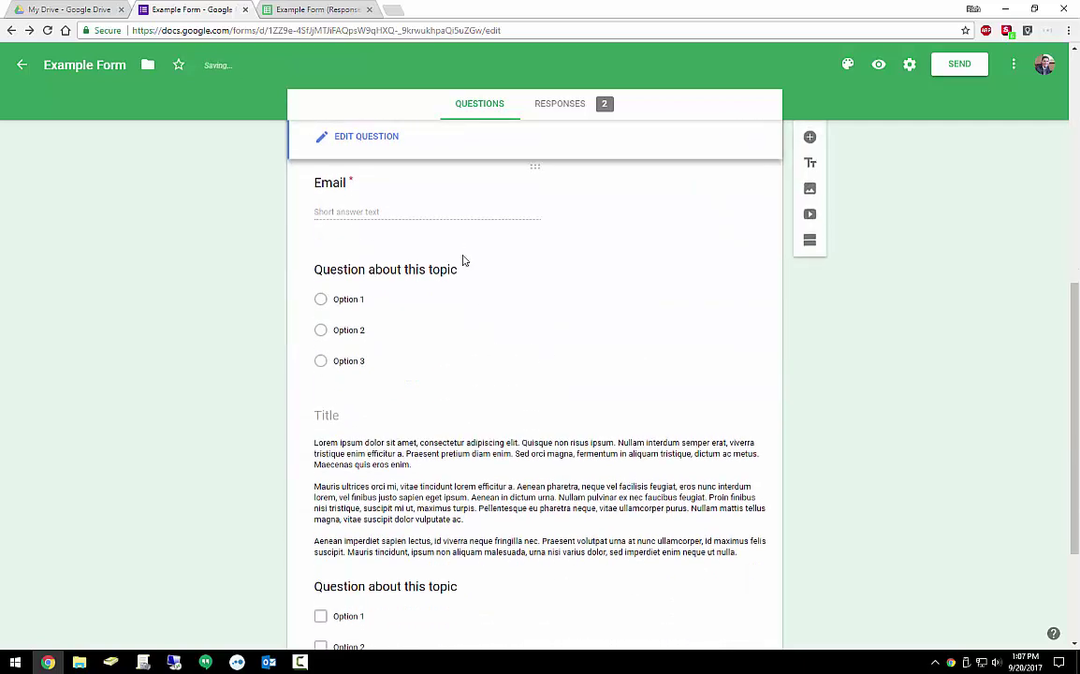
pyautogui.scroll(4, 531, 464)
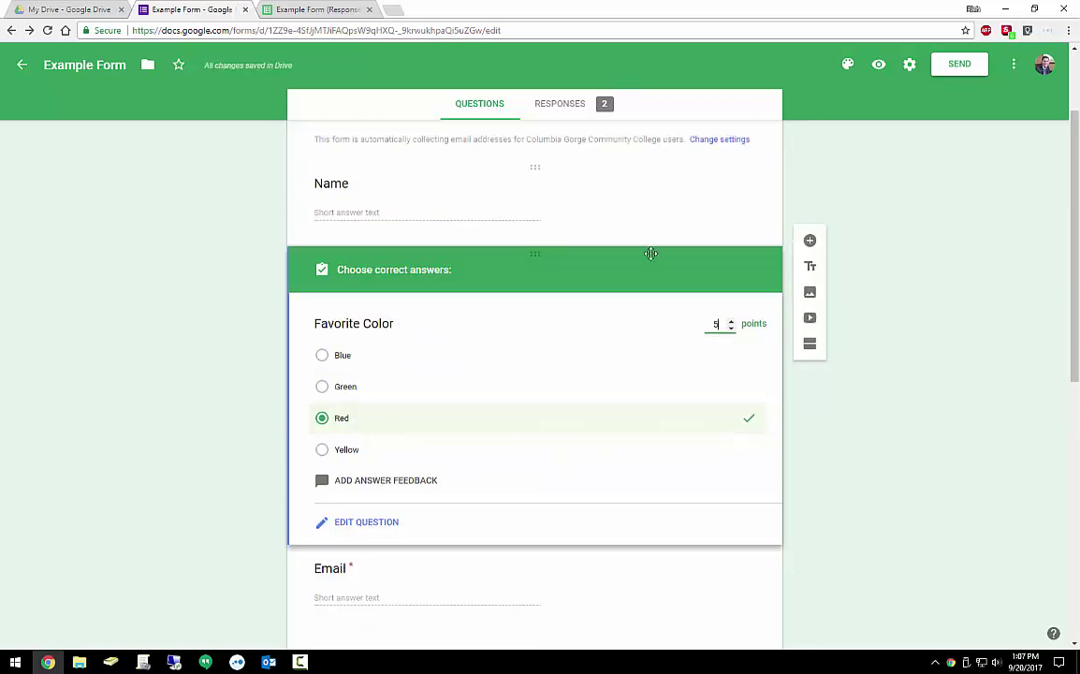
pyautogui.scroll(2, 639, 248)
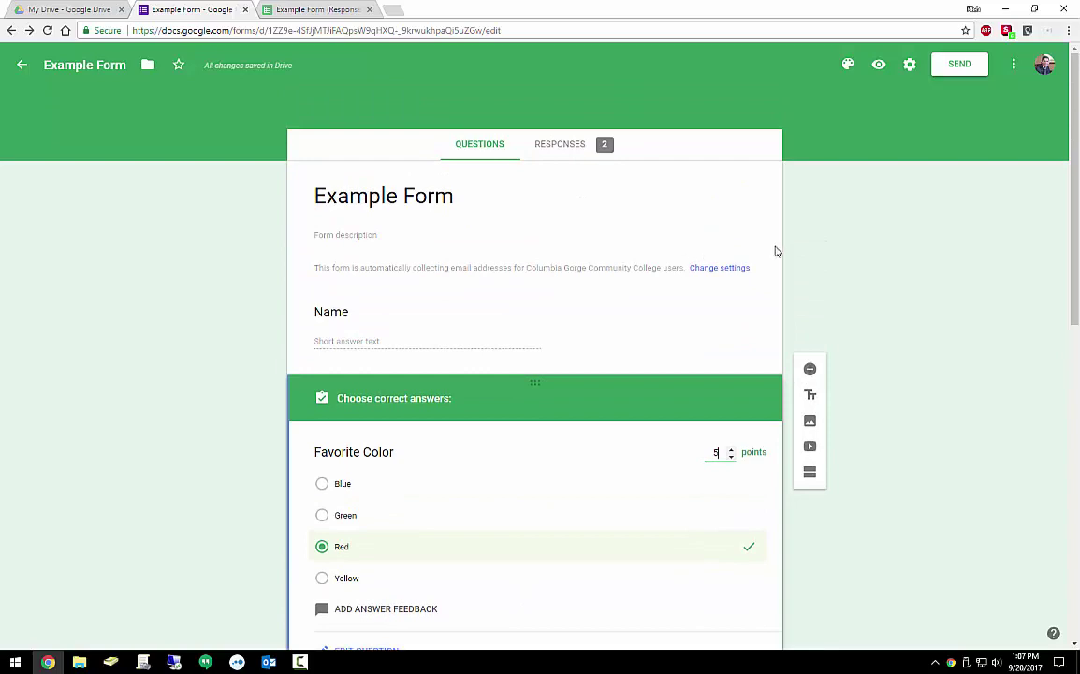
pyautogui.click(1014, 68)
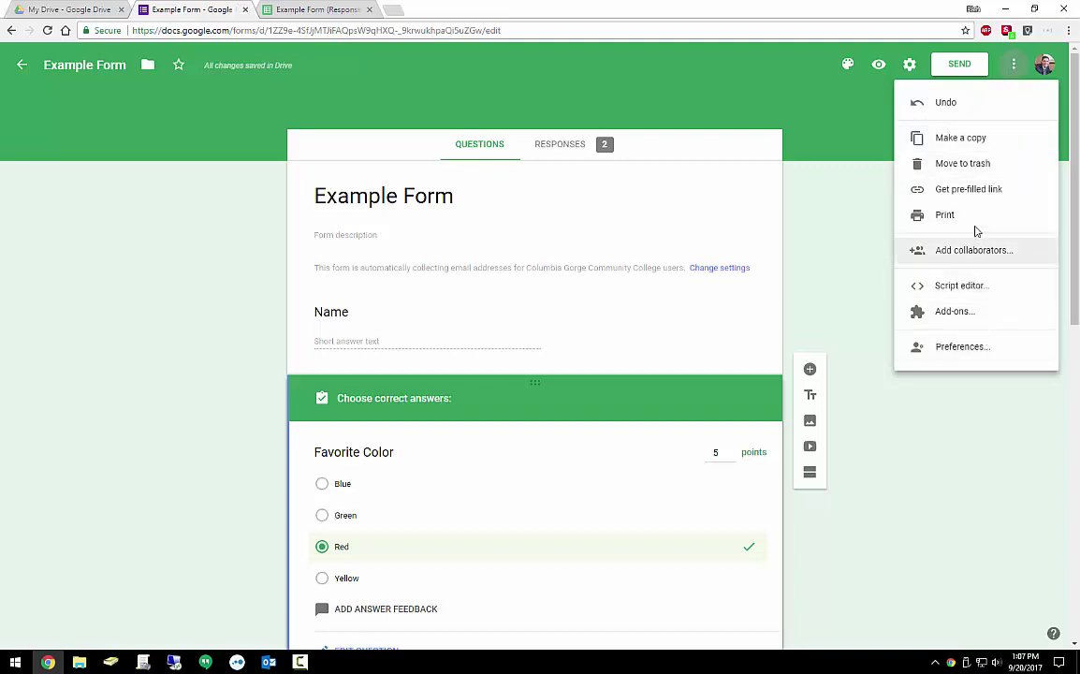
pyautogui.click(820, 150)
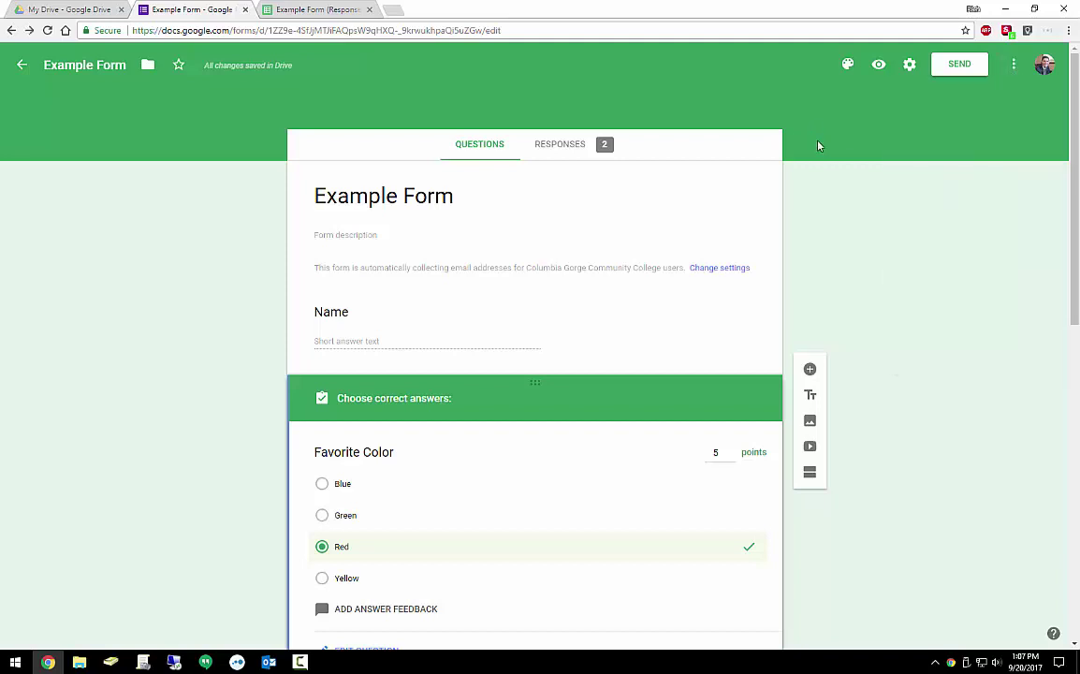
pyautogui.click(66, 10)
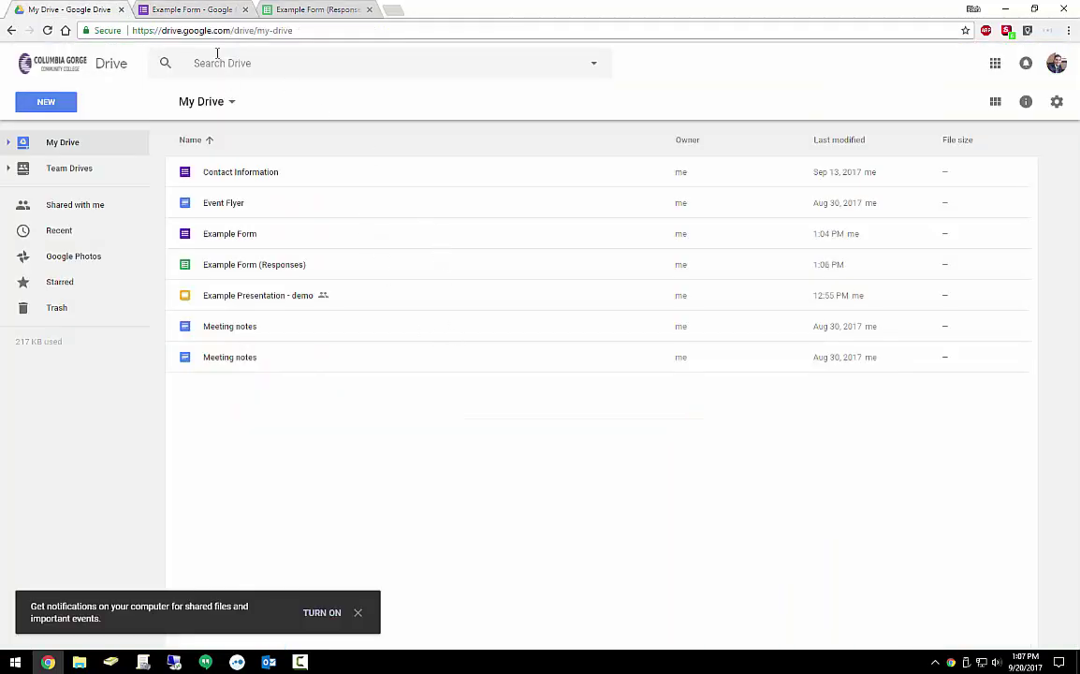
pyautogui.click(214, 11)
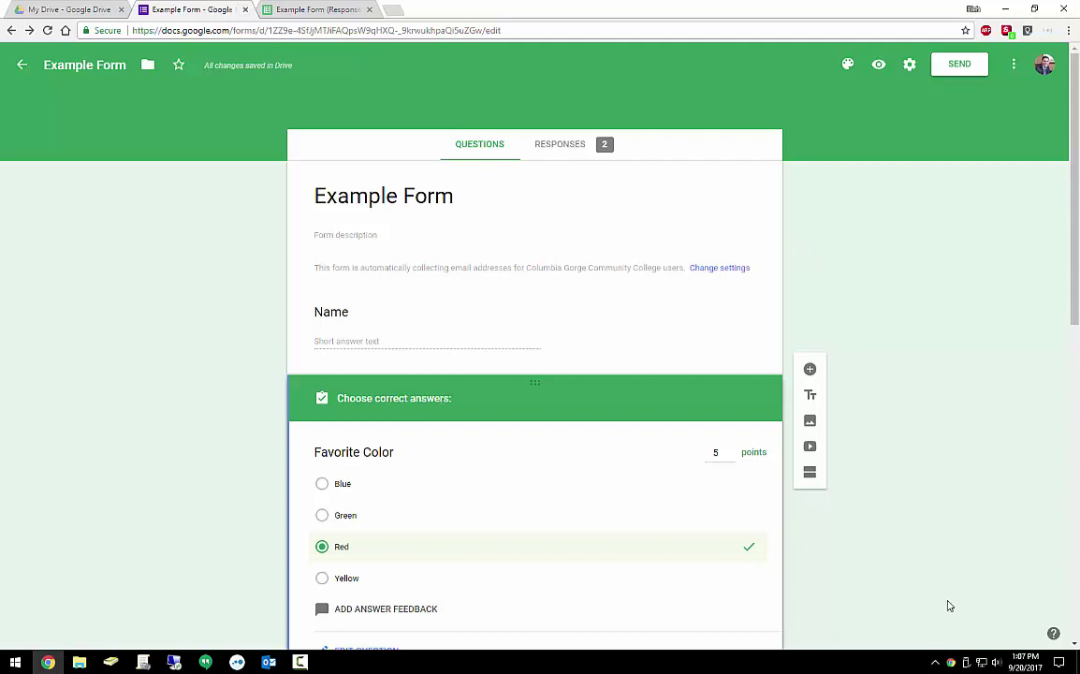
pyautogui.click(1026, 660)
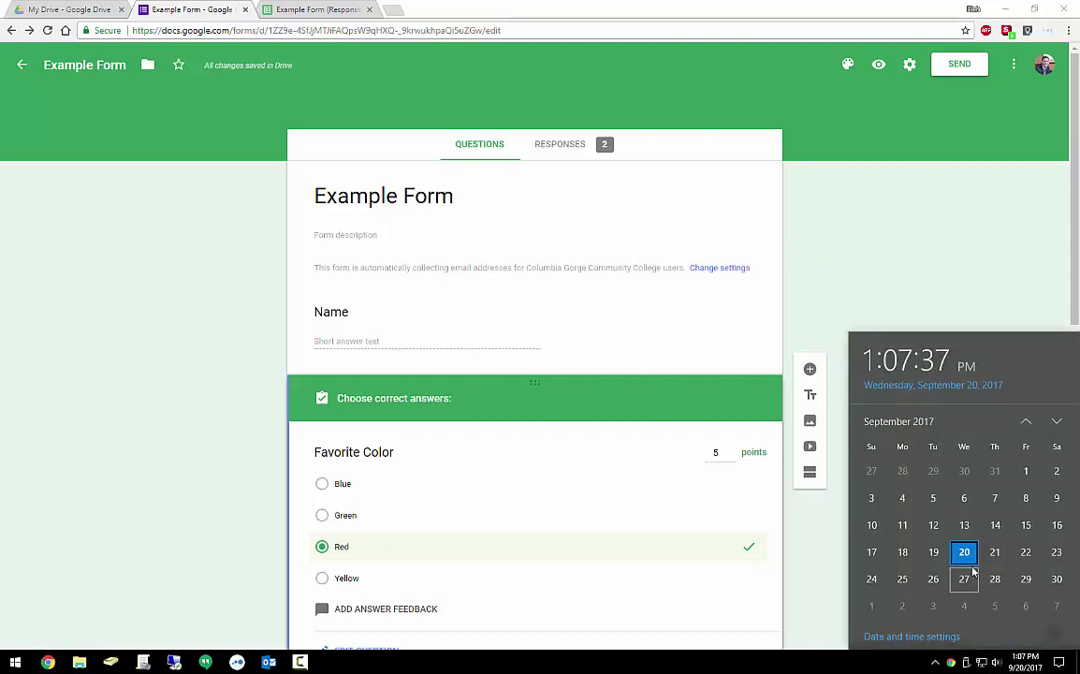
pyautogui.click(908, 271)
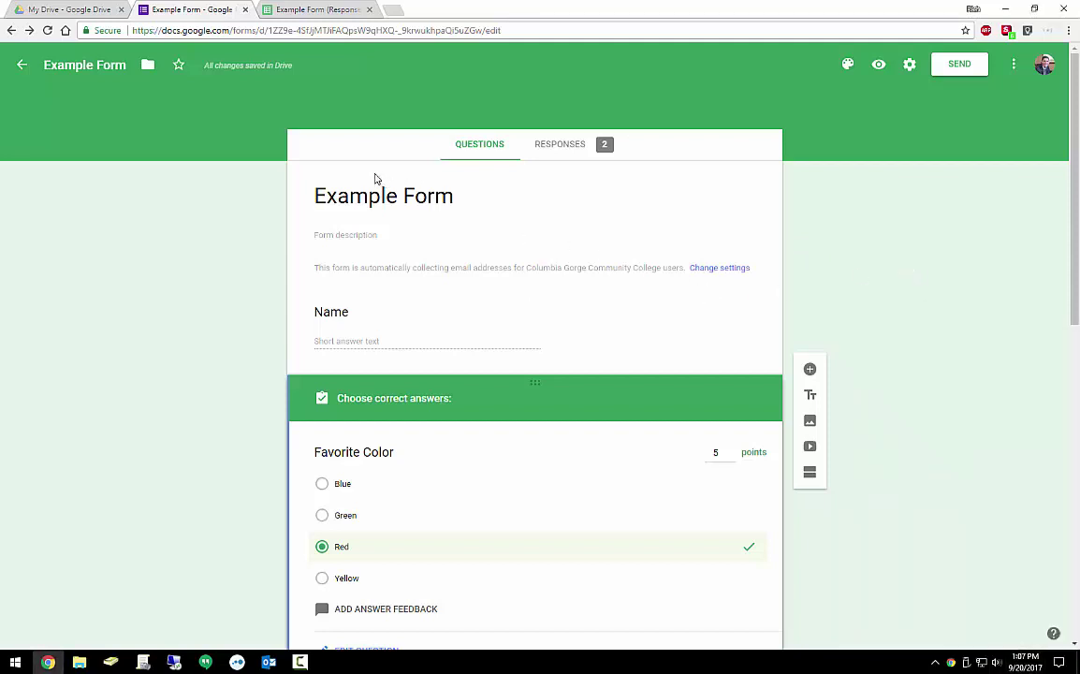